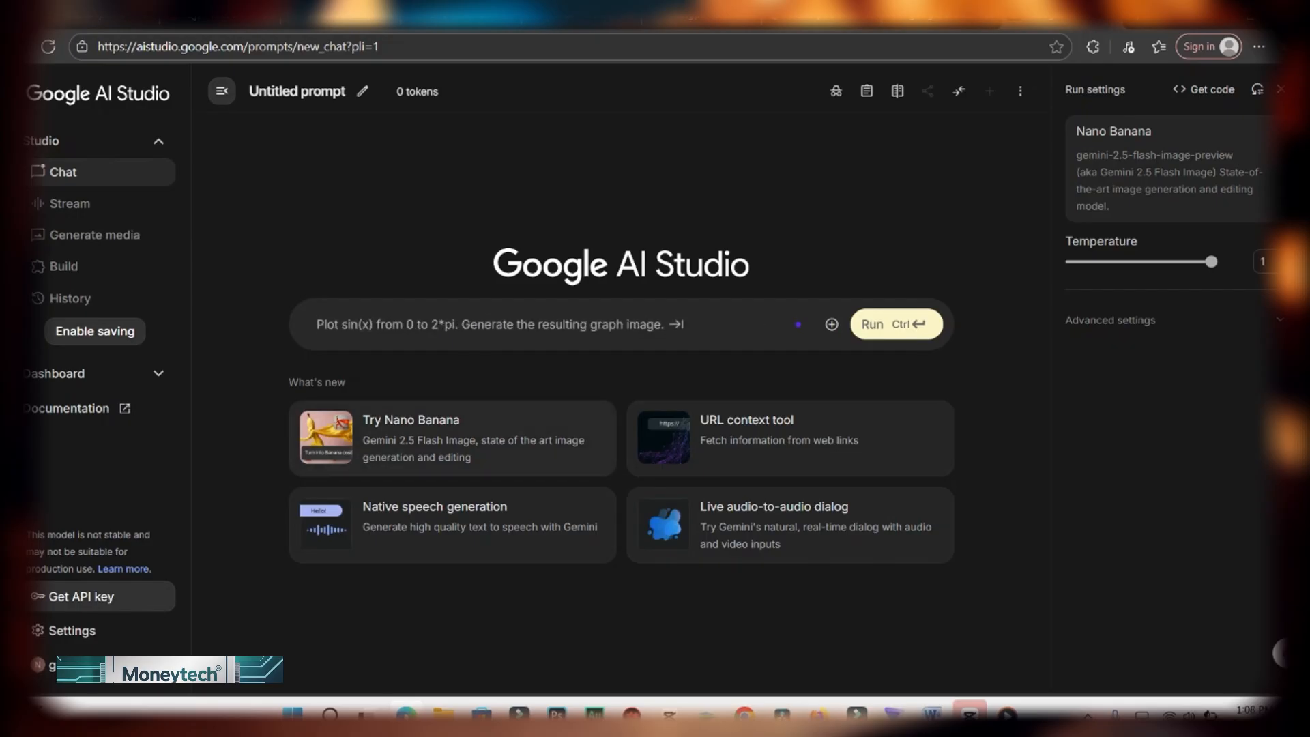
- Start a Nano Banana image prompt and attach the photo IMG-20250507-WA0030, acknowledging the media usage notice
click(374, 440)
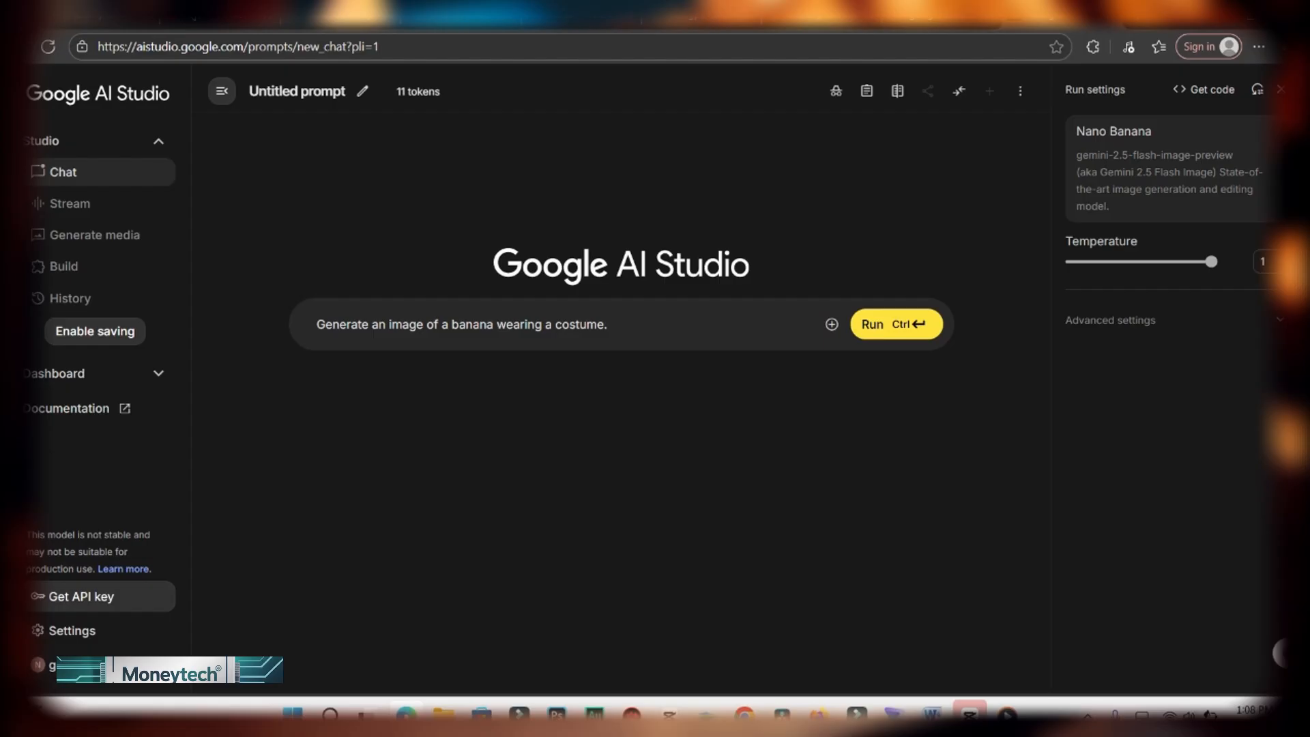
click(831, 324)
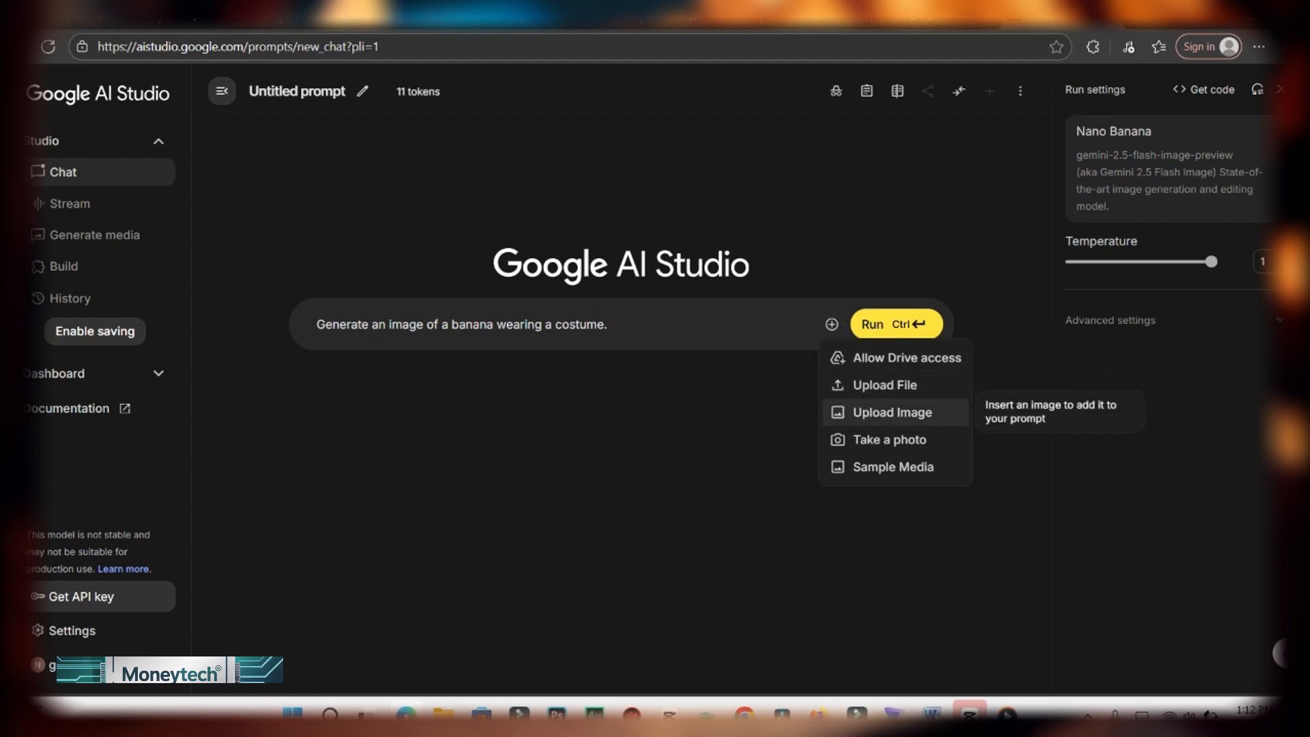
click(891, 412)
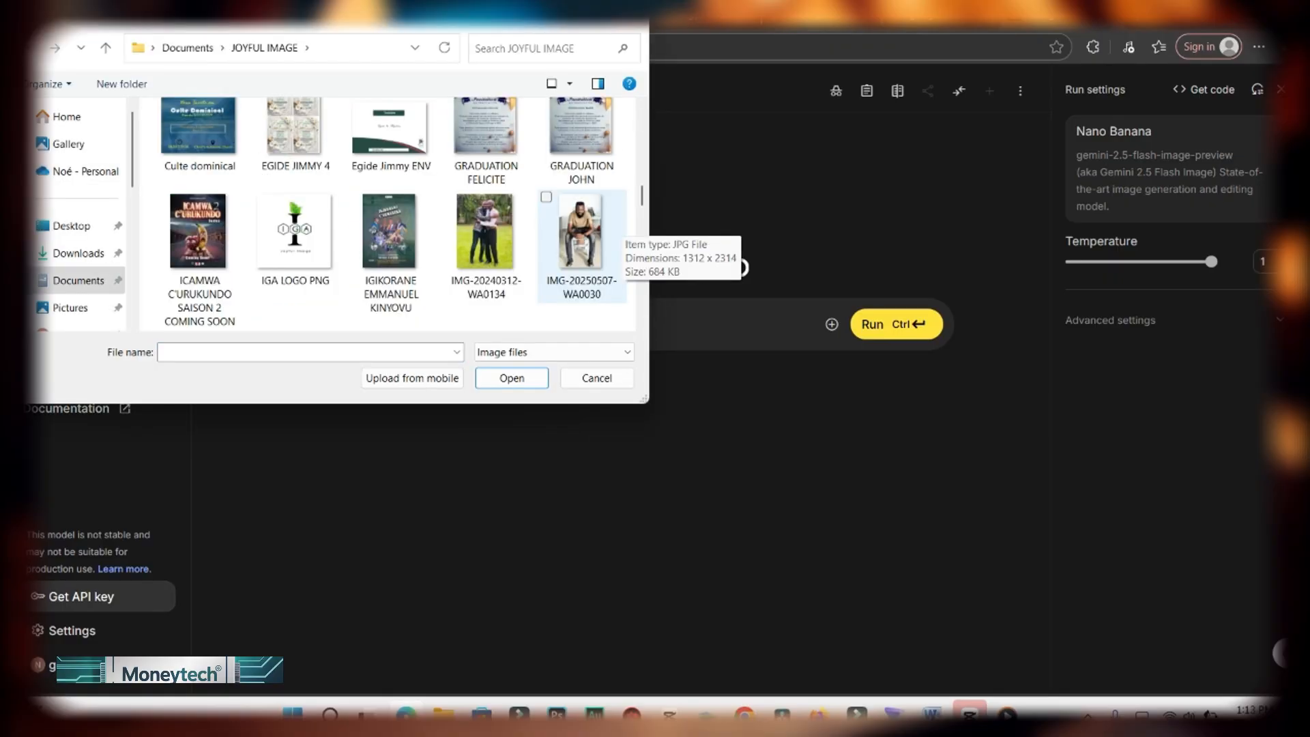
double_click(581, 232)
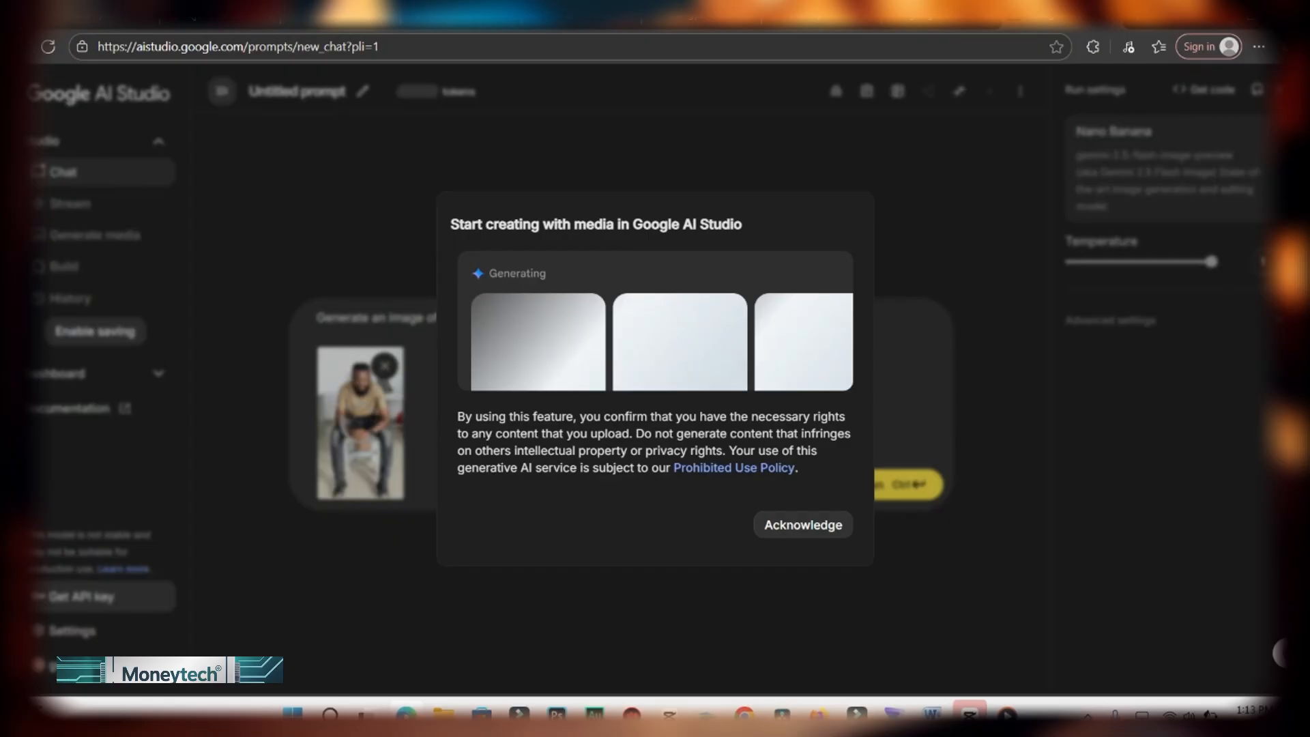
click(803, 525)
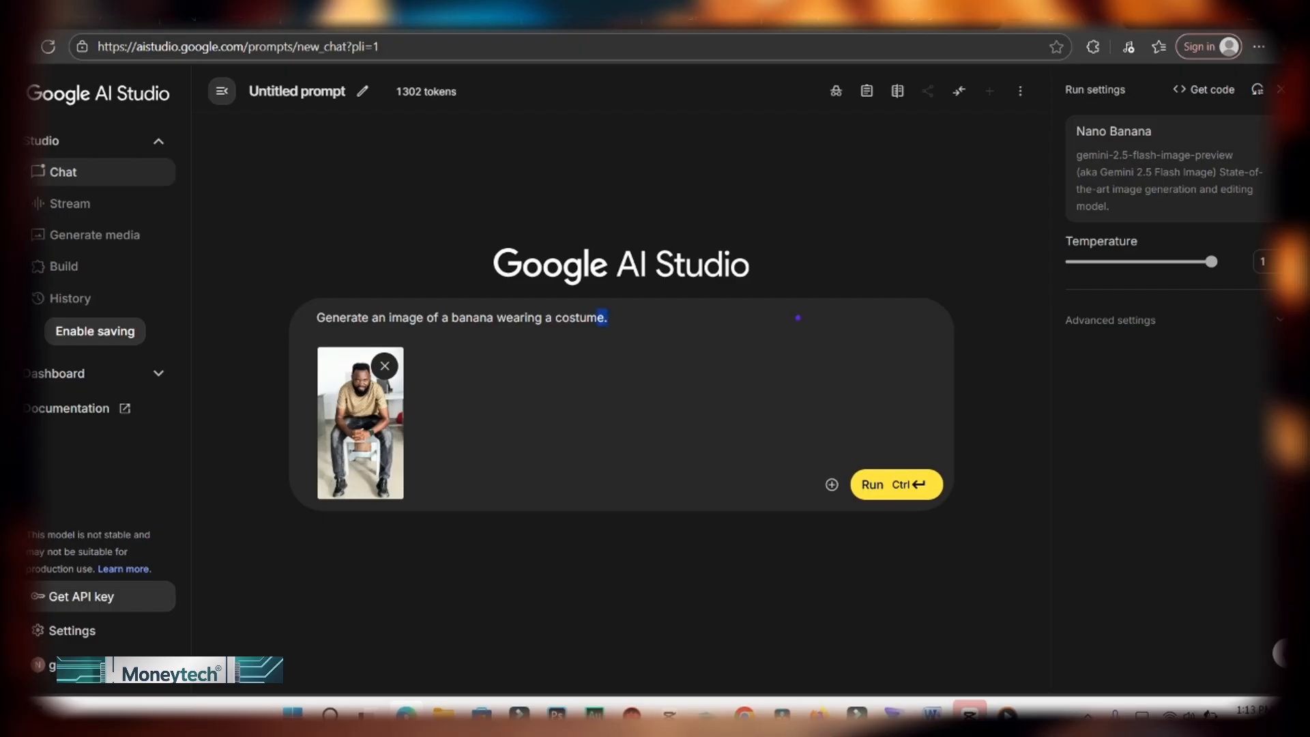
- Replace the sample prompt with "GENERE L'IMAGE DE LA PERSONNE ETANT TRISTE" and run it
drag(596, 318, 317, 318)
key(BackSpace)
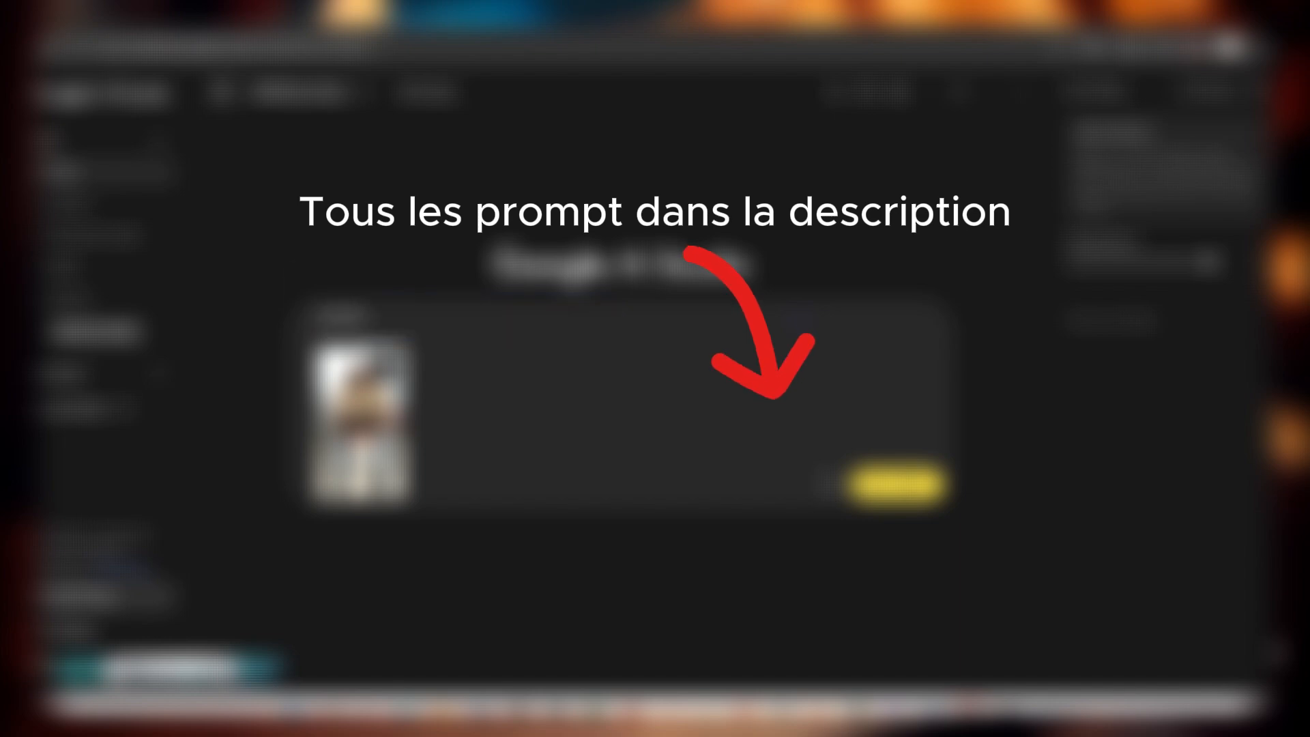
text(...)
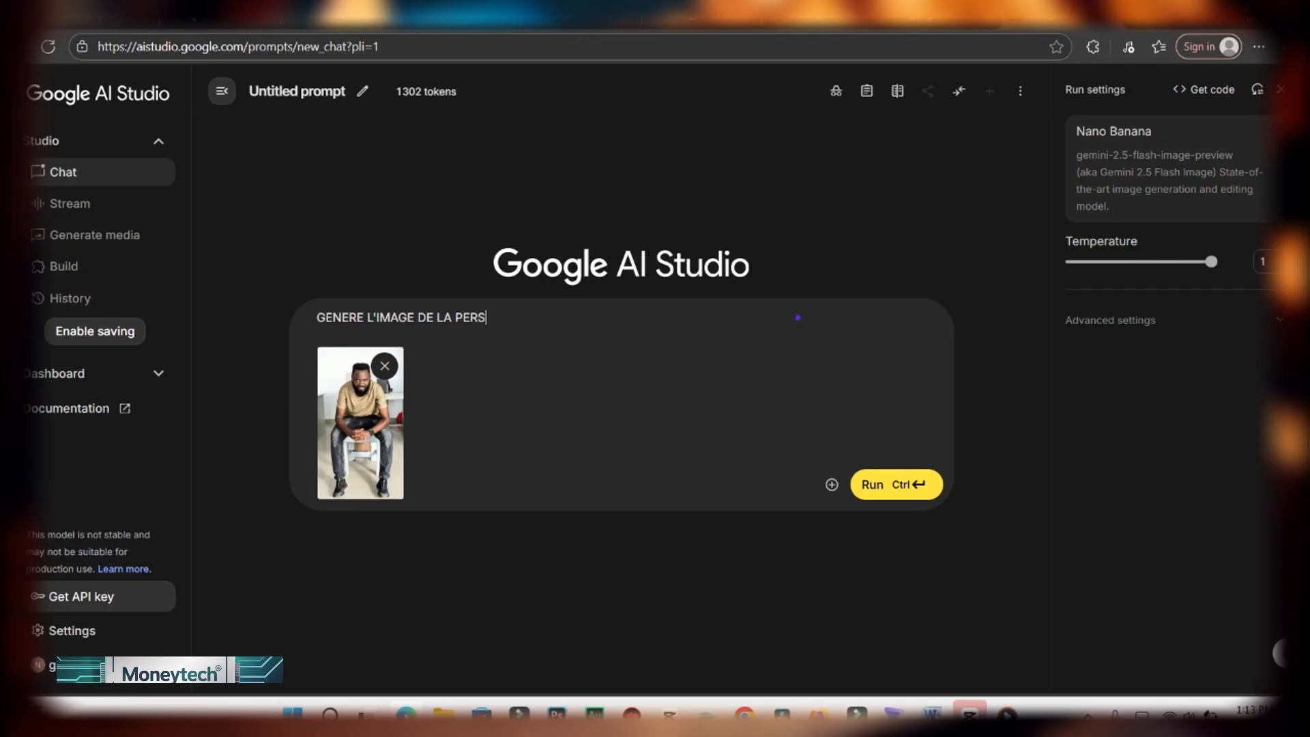
text( LA PERSONNE ETANT TRISTE)
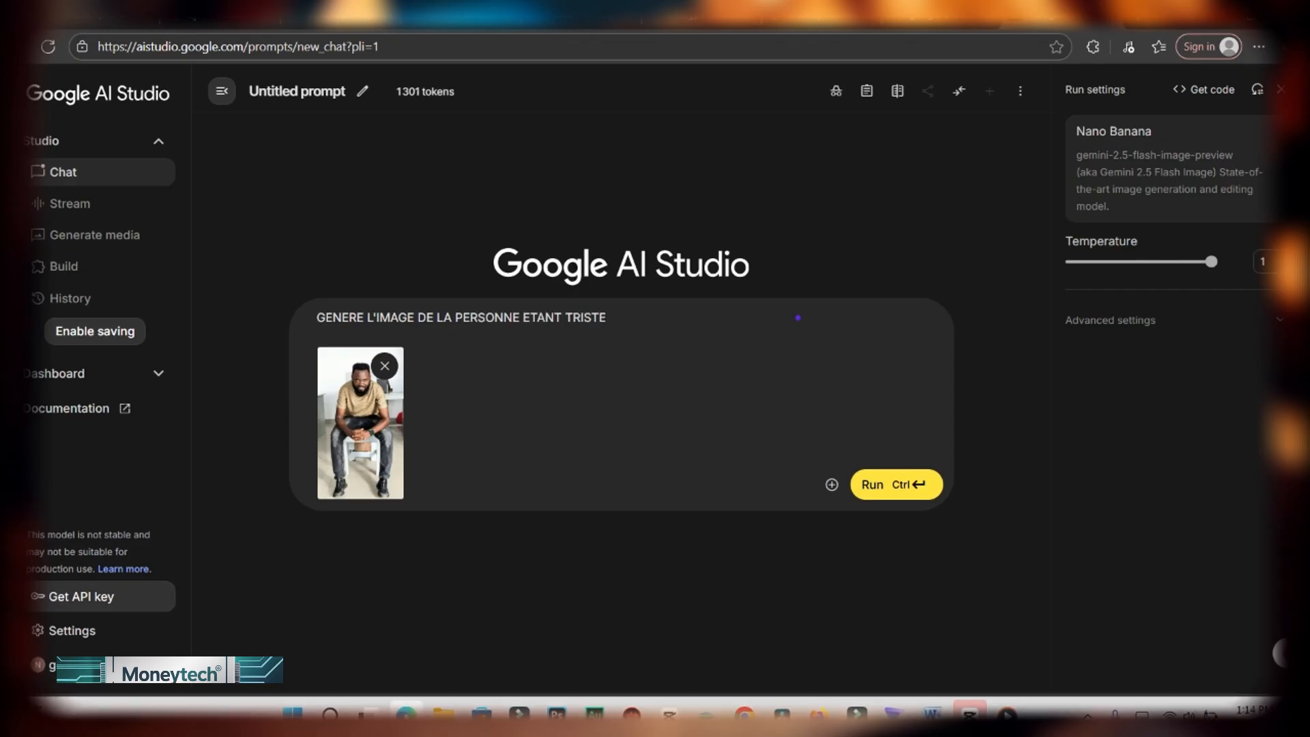
key(ctrl+Return)
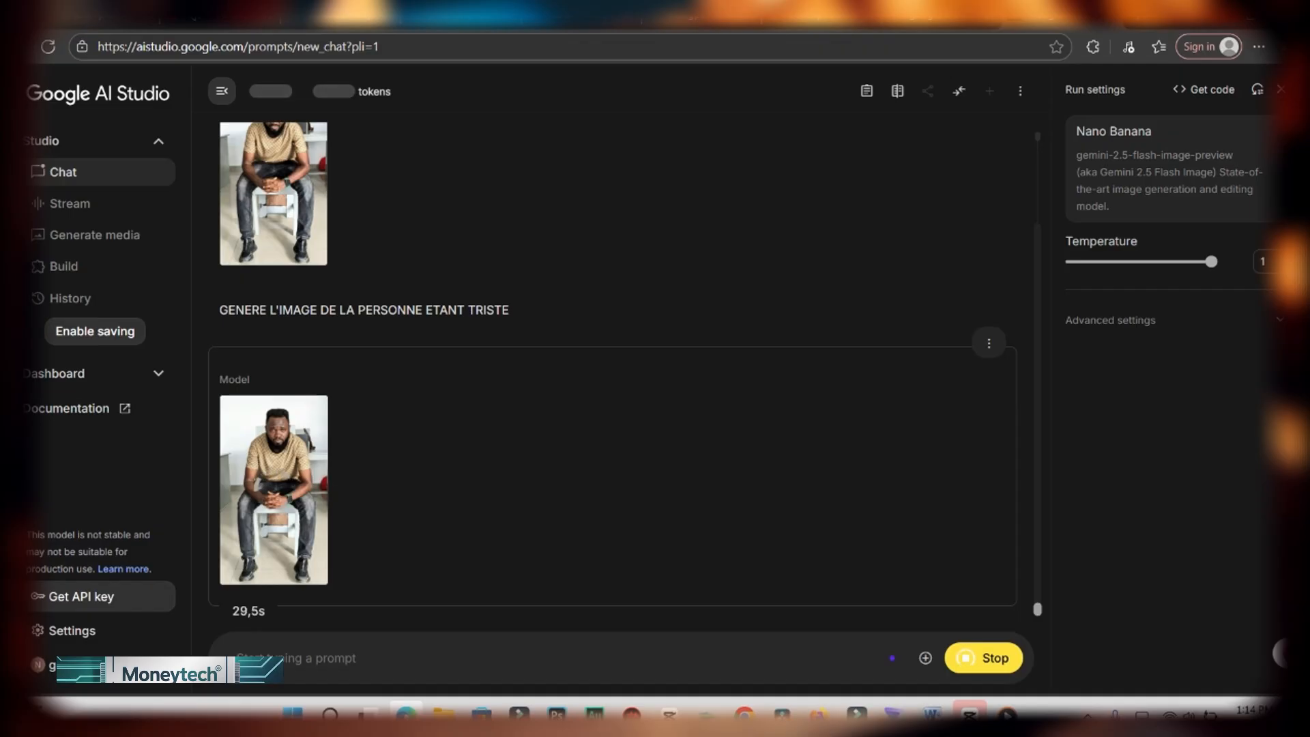
- Open the generated sad portrait at full size, download it and close the preview
scroll(614, 365, up, 1)
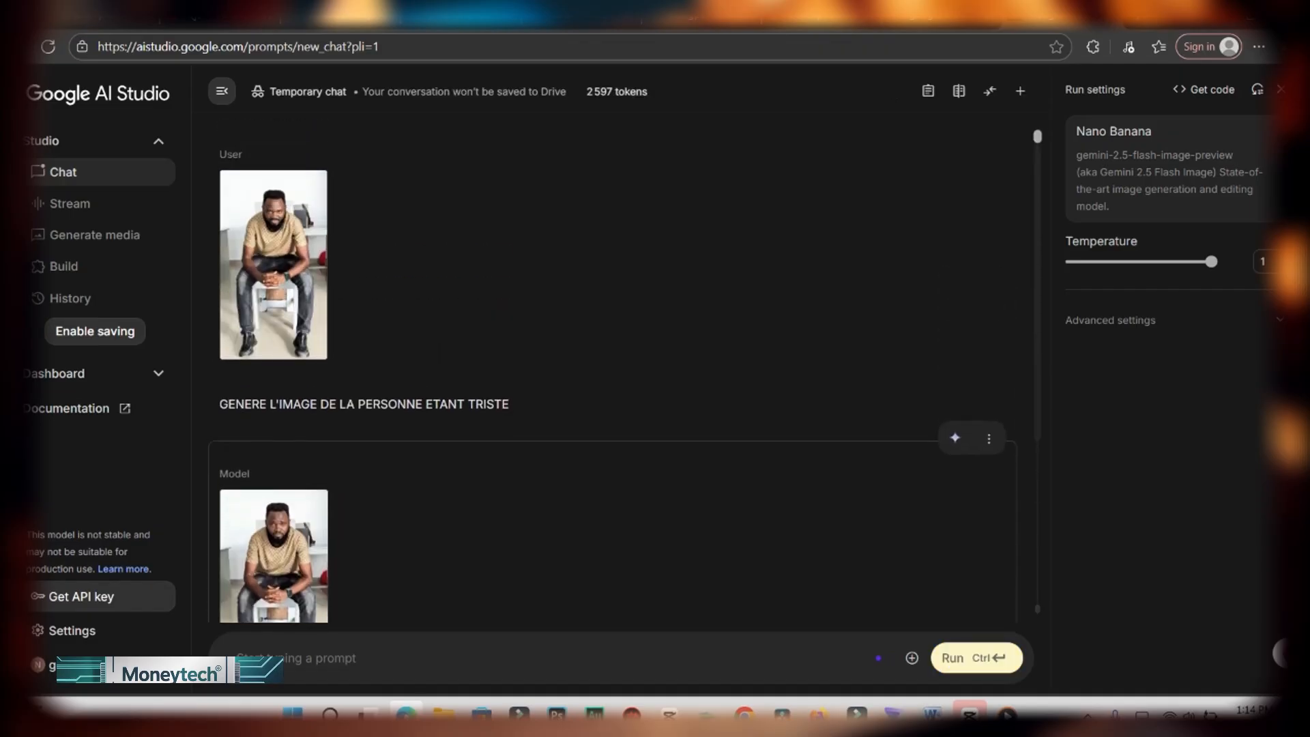
scroll(614, 365, down, 1)
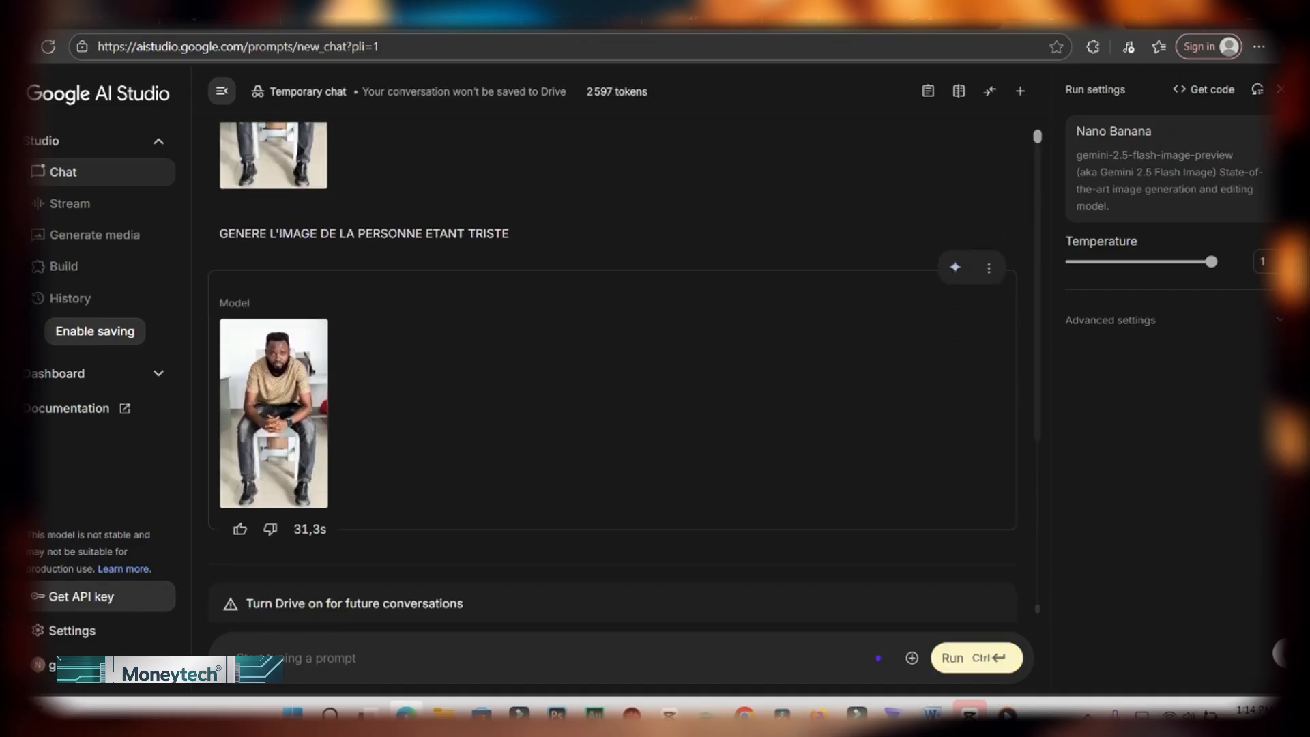
click(309, 488)
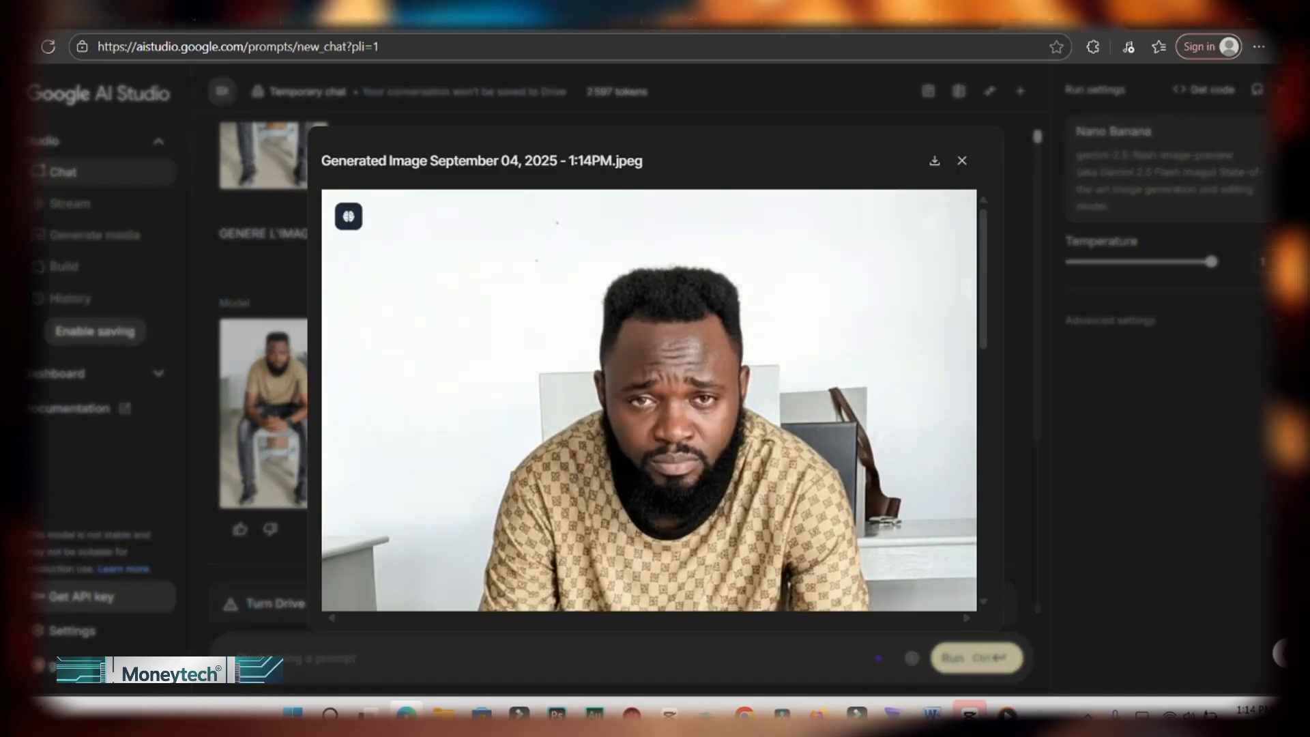
scroll(649, 400, down, 3)
scroll(649, 400, up, 3)
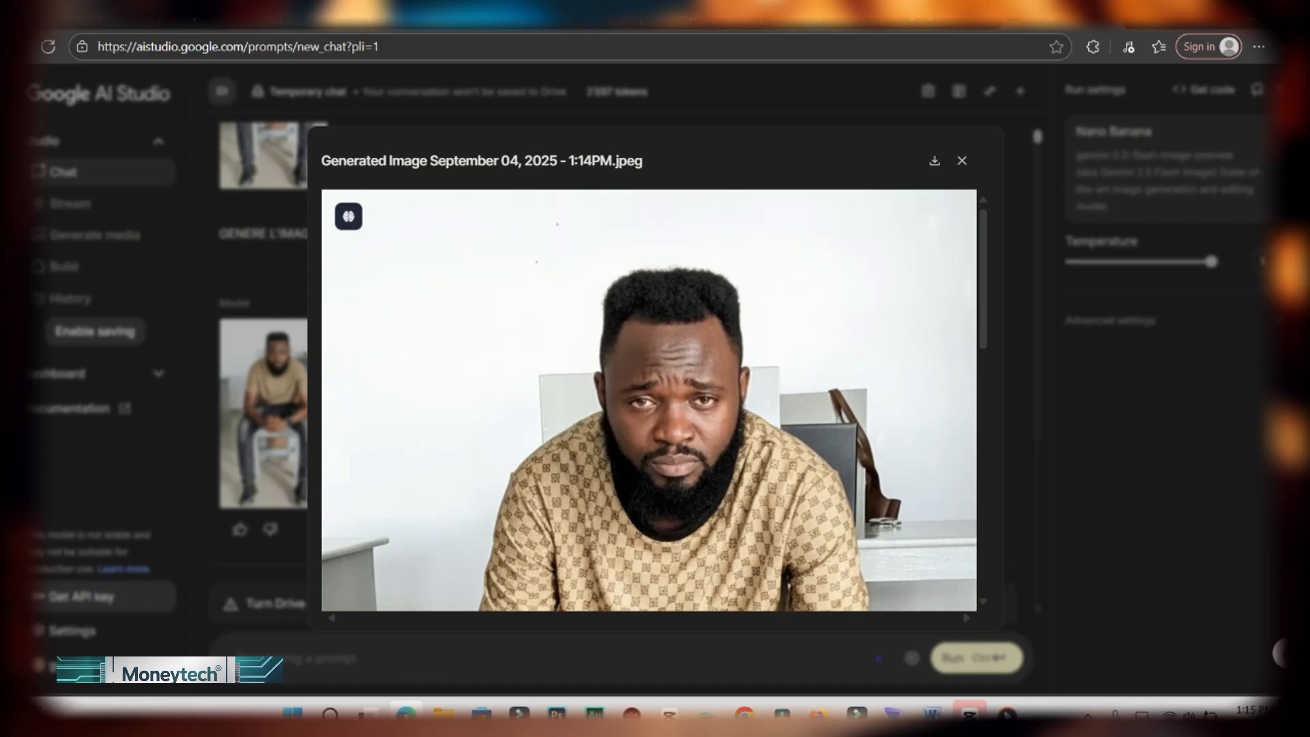
click(934, 160)
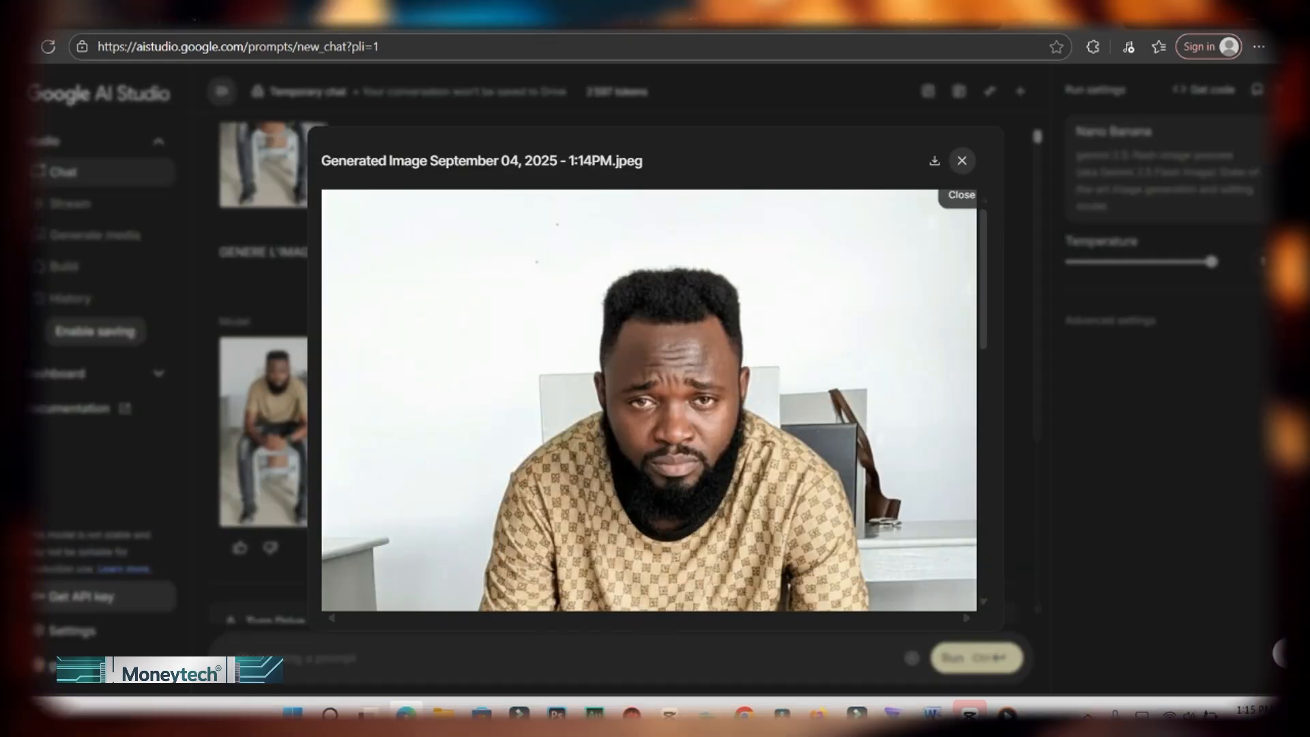
click(963, 160)
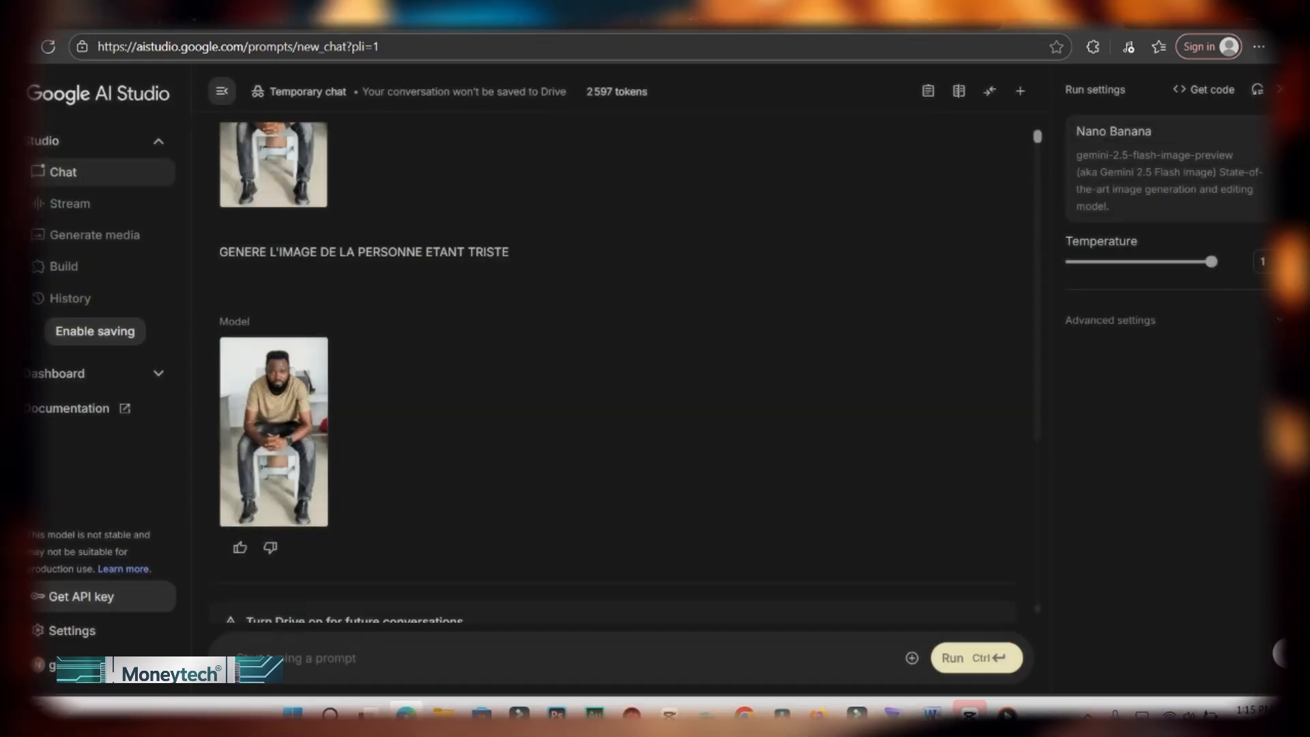
- Attach IMG-20250507-WA0030 again and run the prompt "MET LA PERSONNE DEVANT UN HELICOPTERE DE LUXE EN COSTUME"
scroll(962, 164, down, 2)
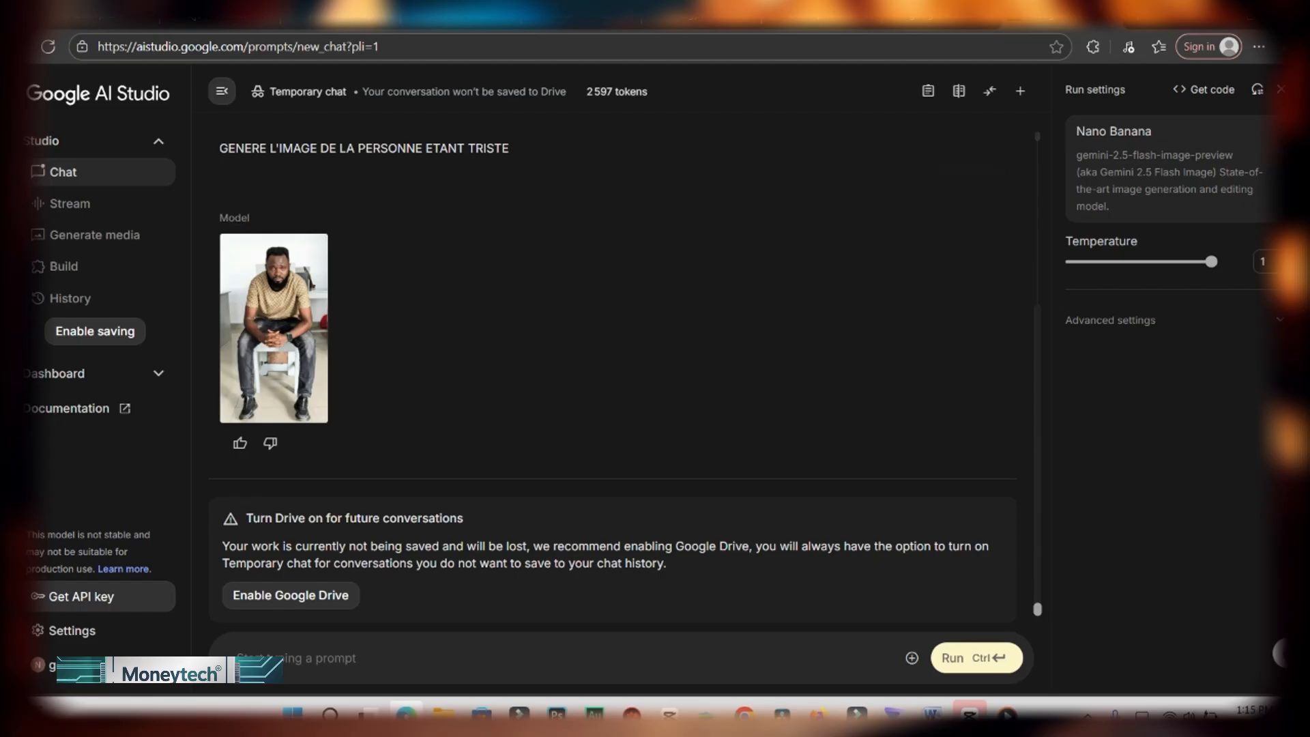
click(910, 656)
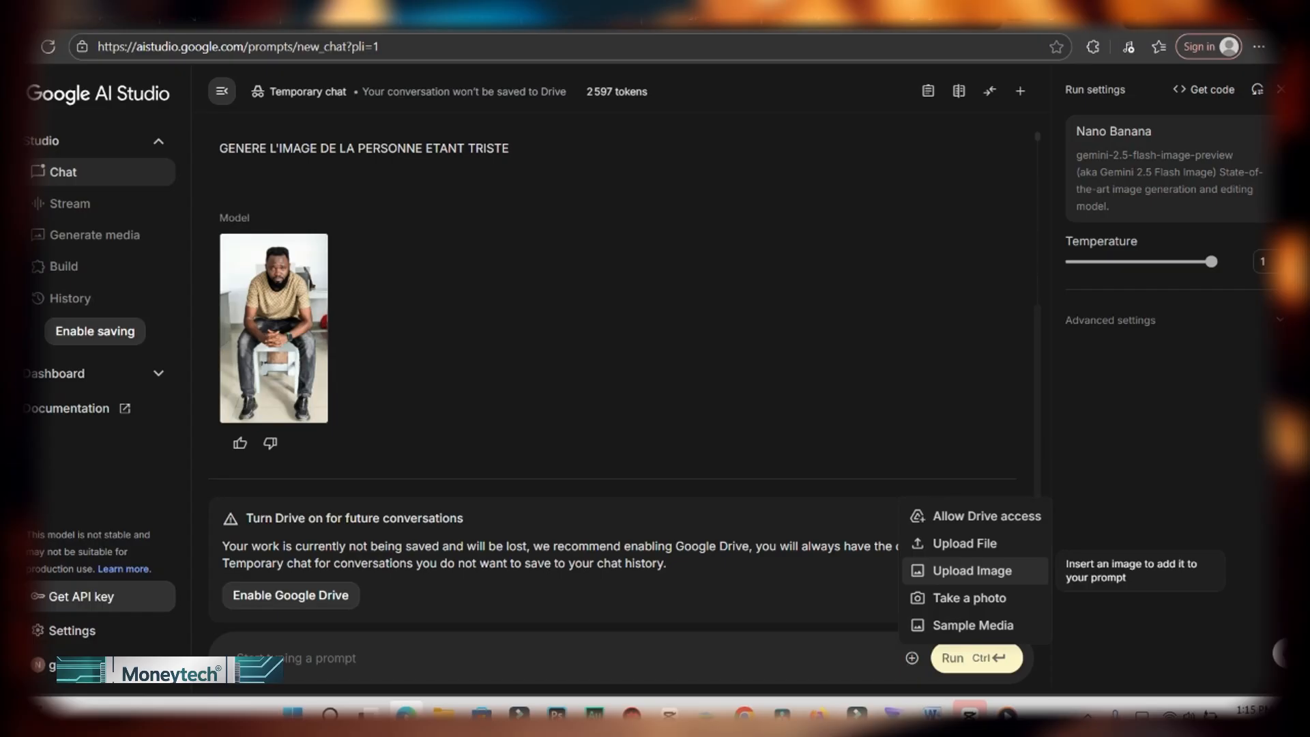
click(972, 571)
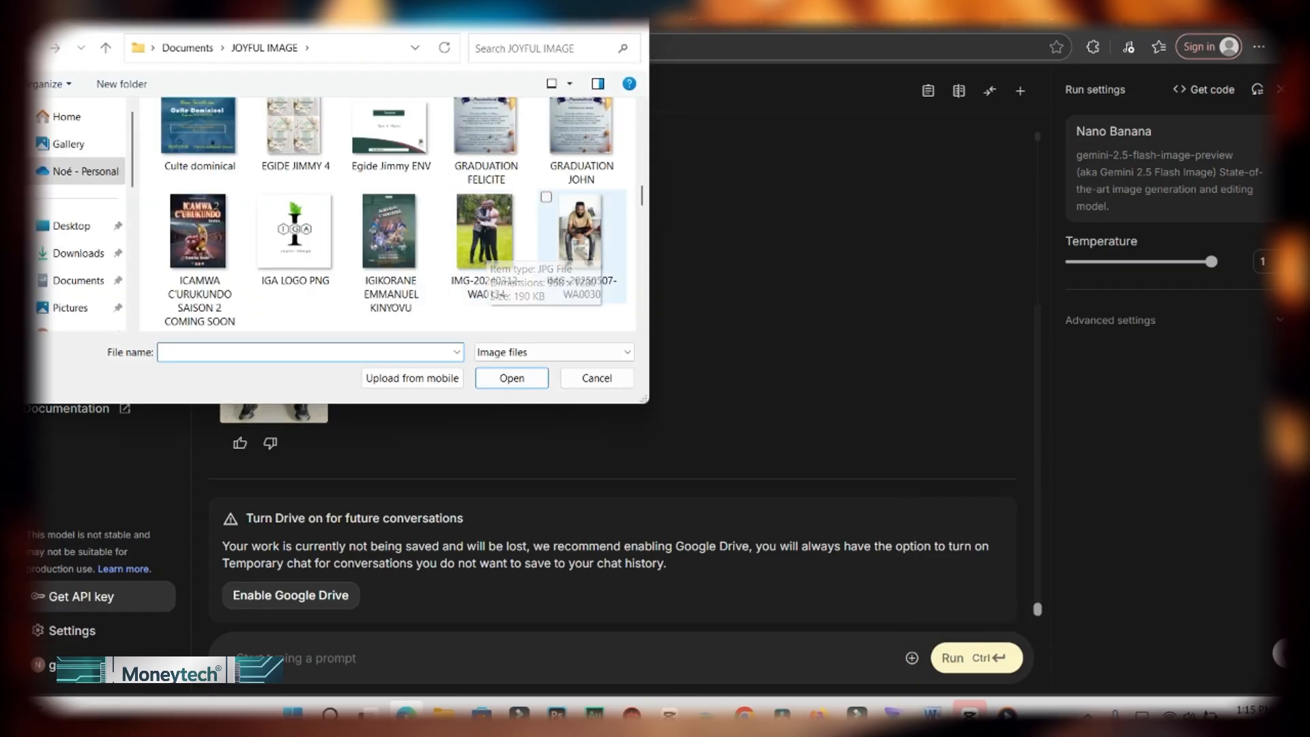
double_click(580, 232)
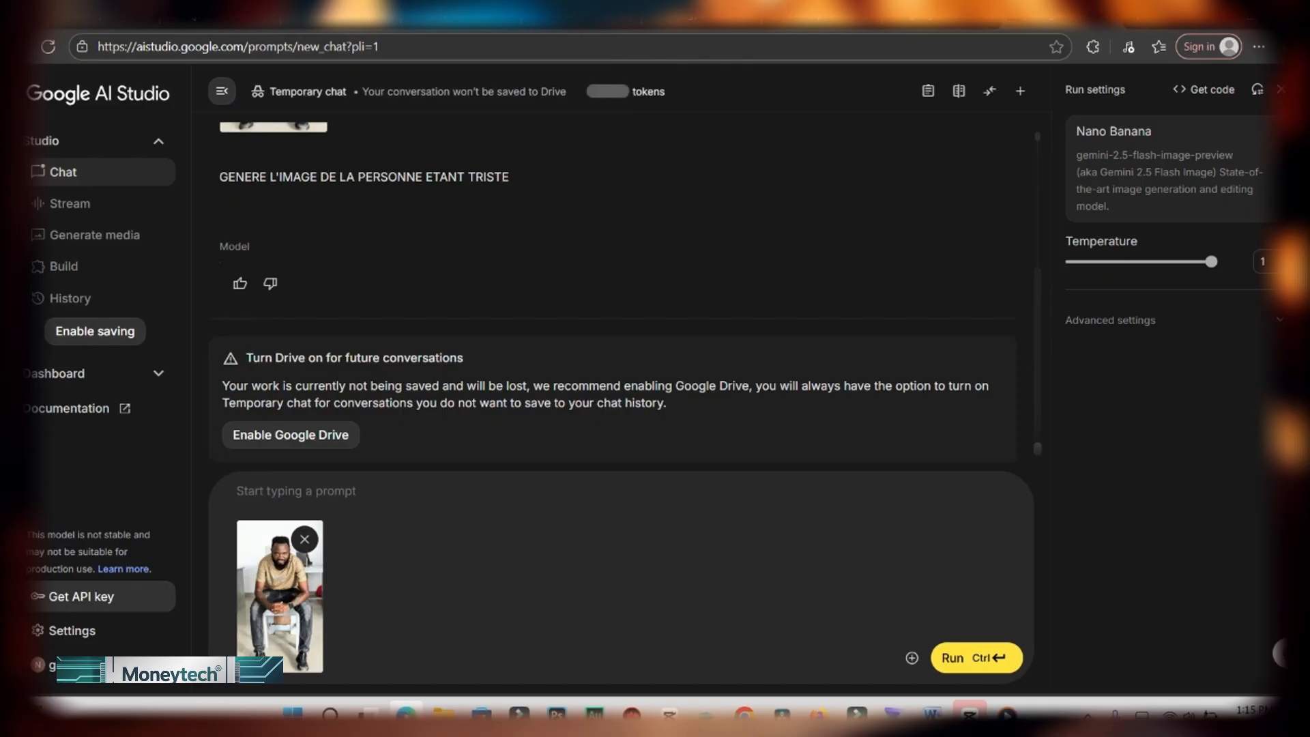
text(MET)
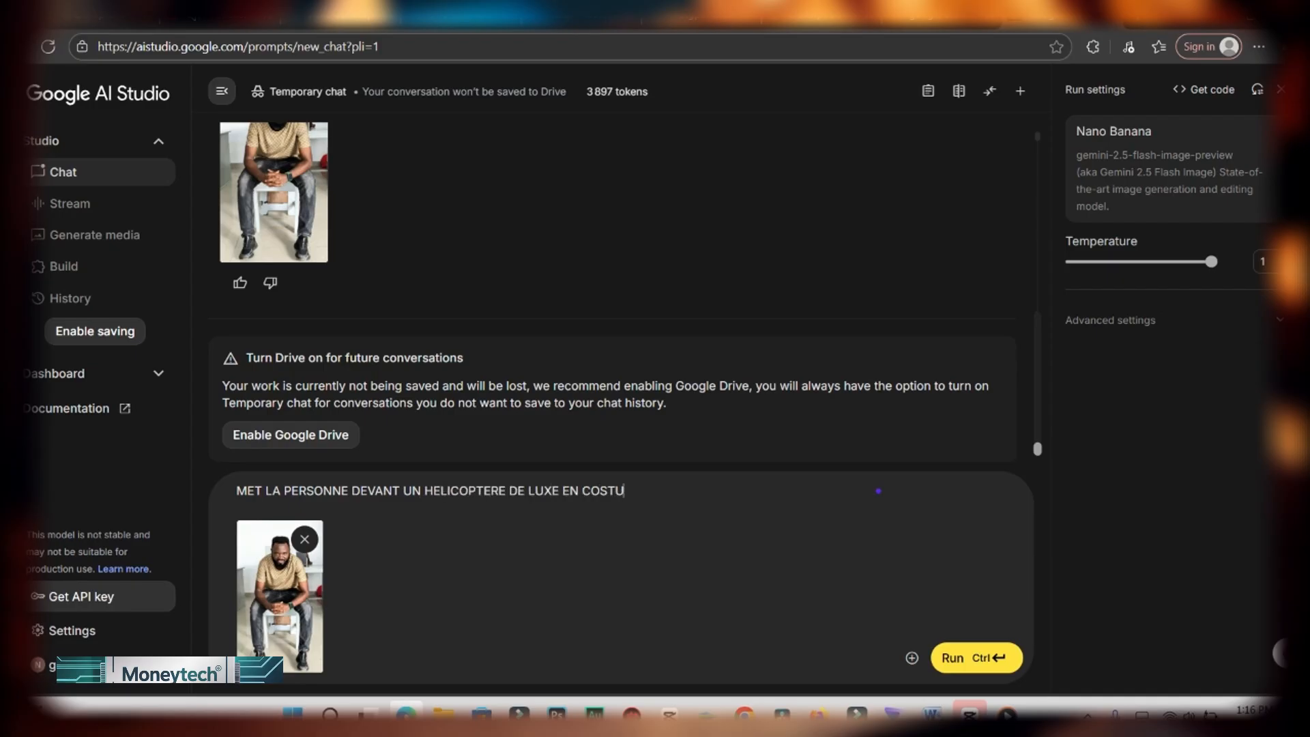
key(ctrl+Return)
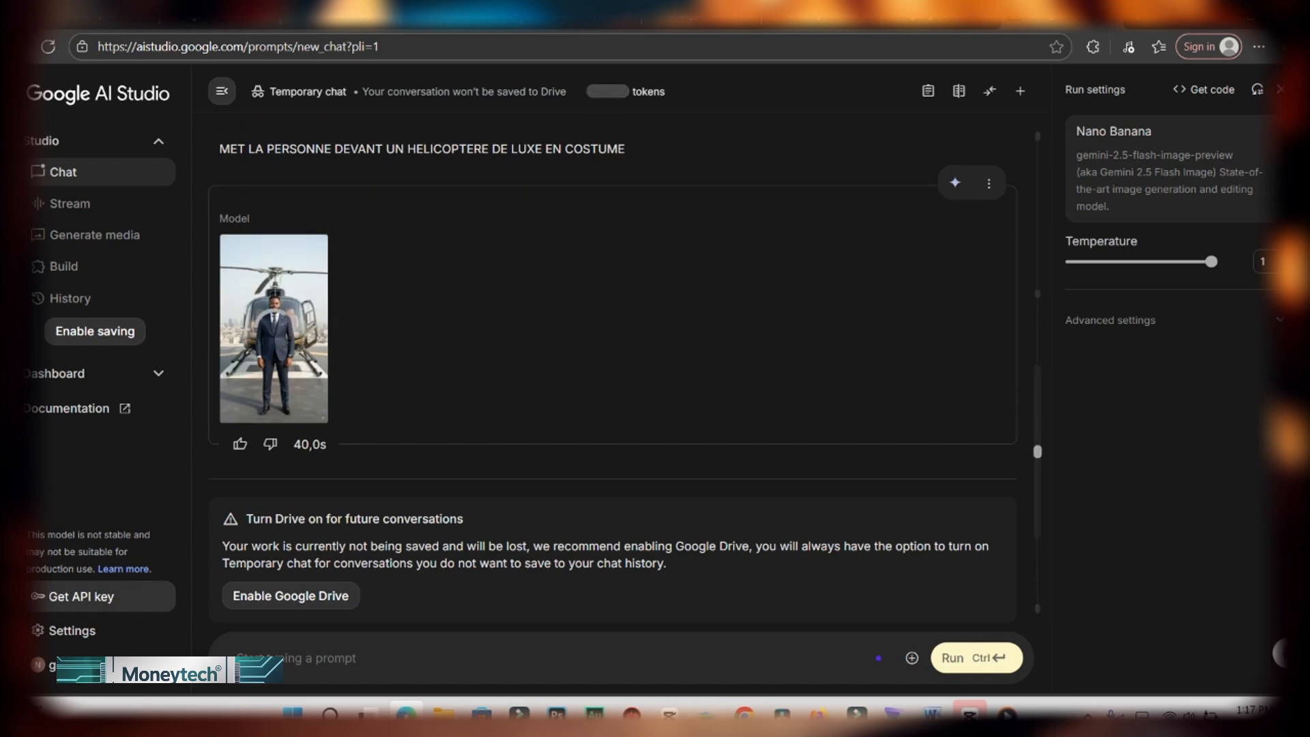
- Inspect the generated helicopter image at full size from head to feet and download it
click(309, 404)
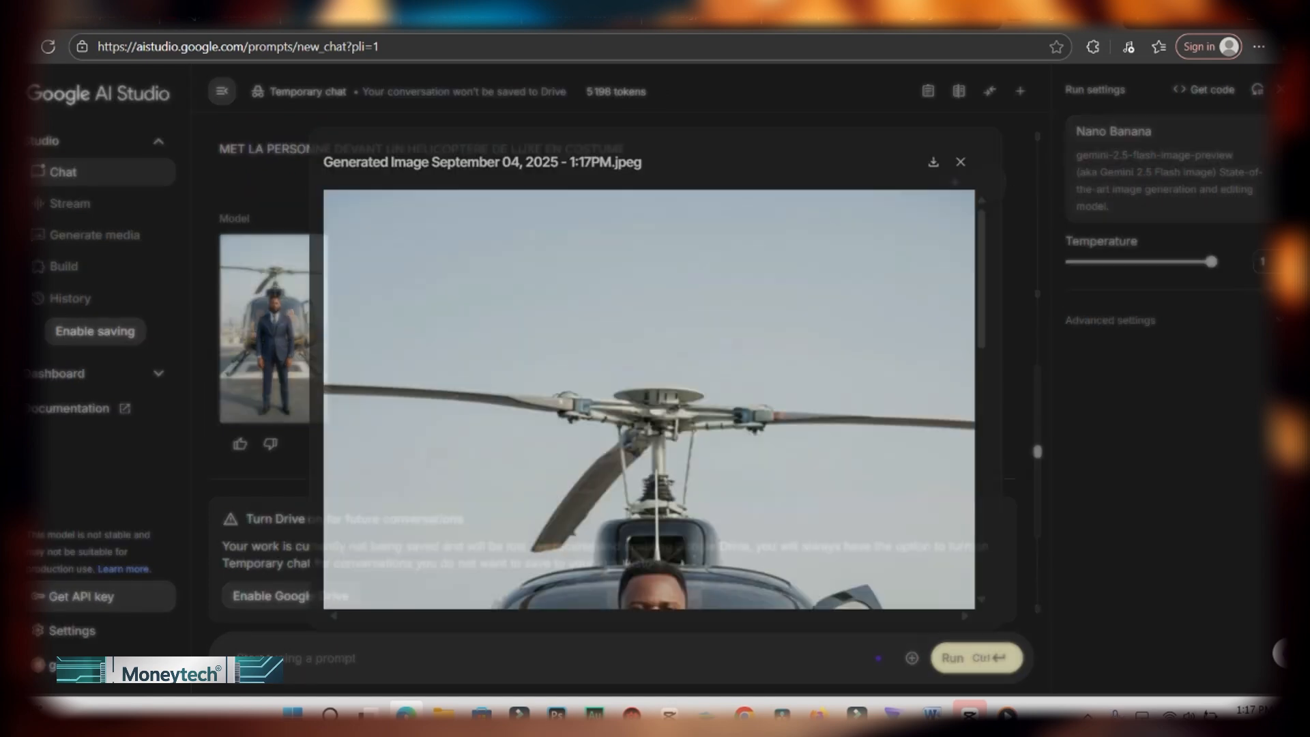
scroll(648, 402, down, 5)
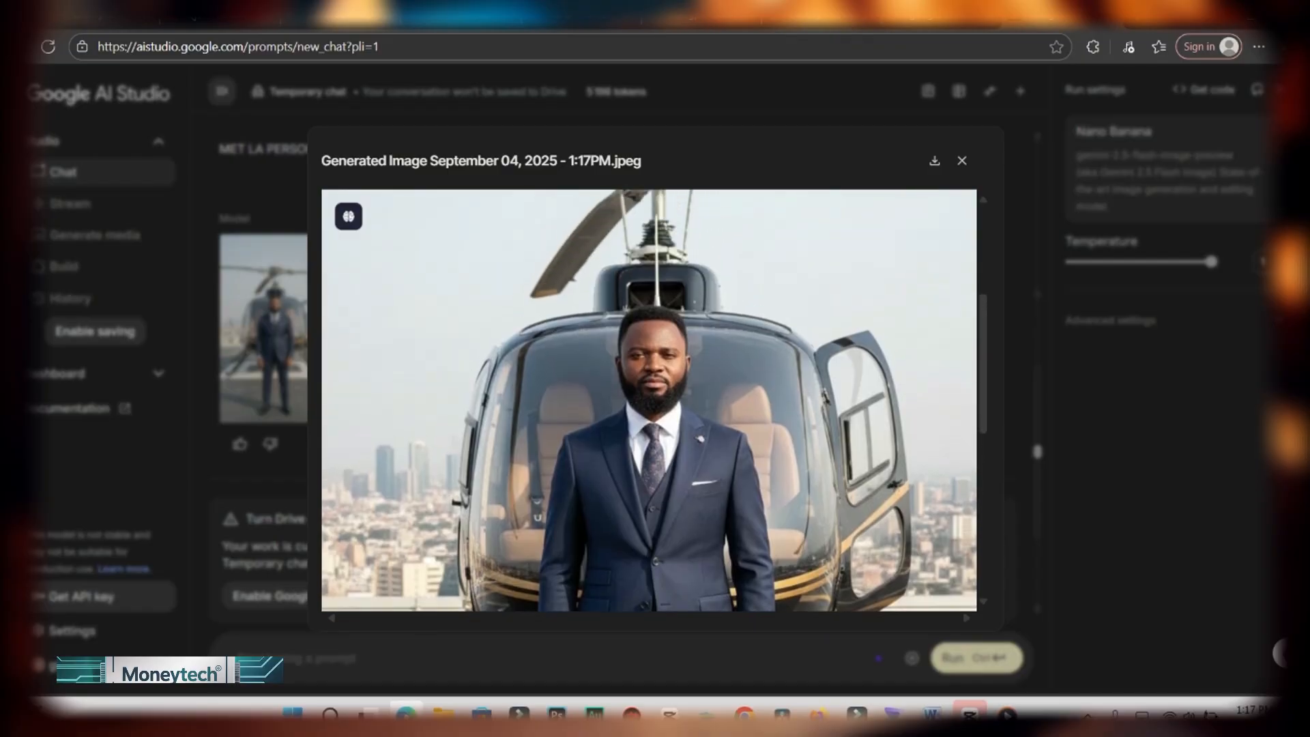
scroll(648, 403, down, 5)
scroll(648, 402, down, 3)
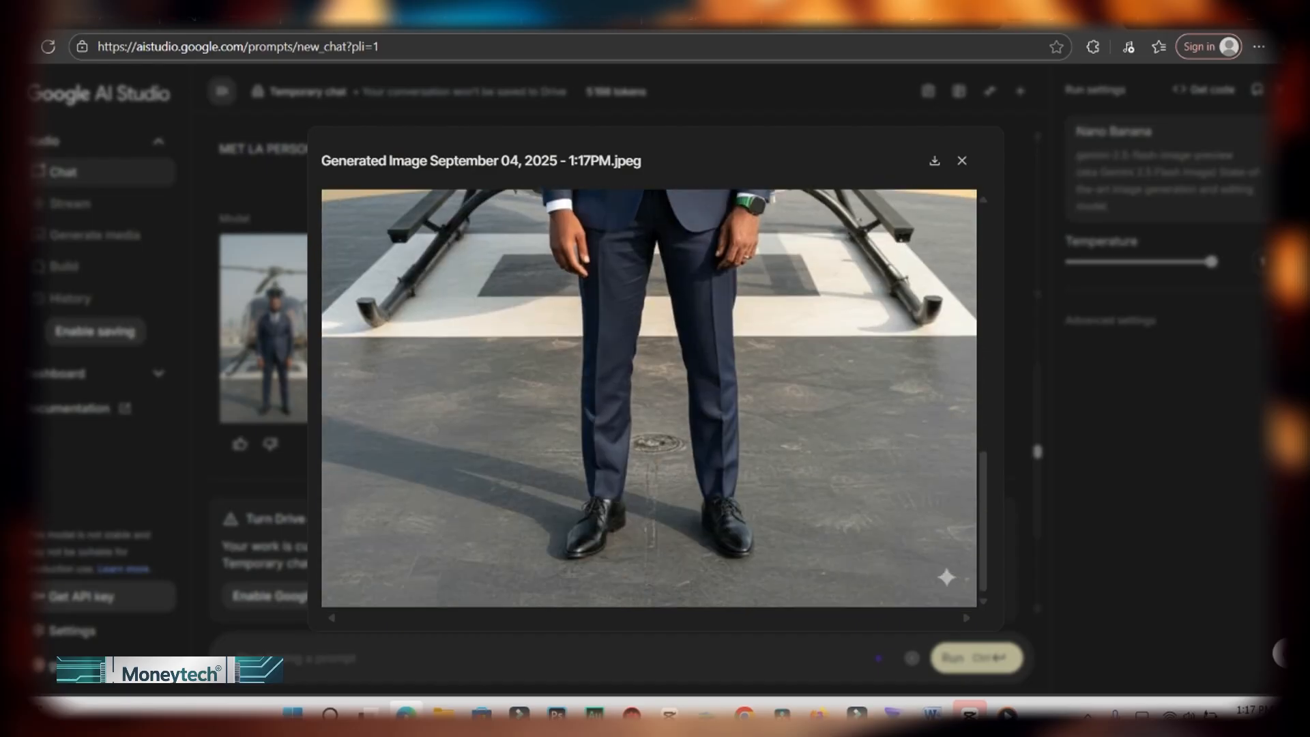
scroll(648, 402, up, 2)
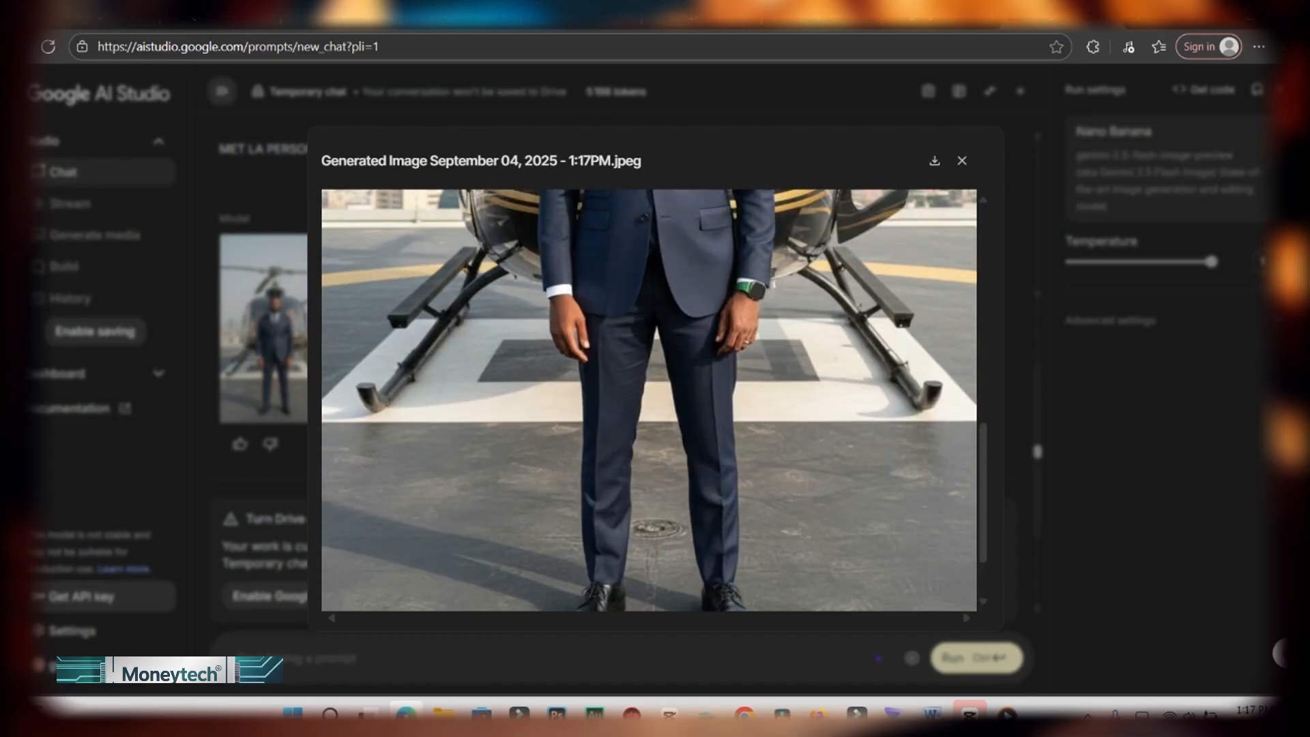
scroll(648, 403, up, 6)
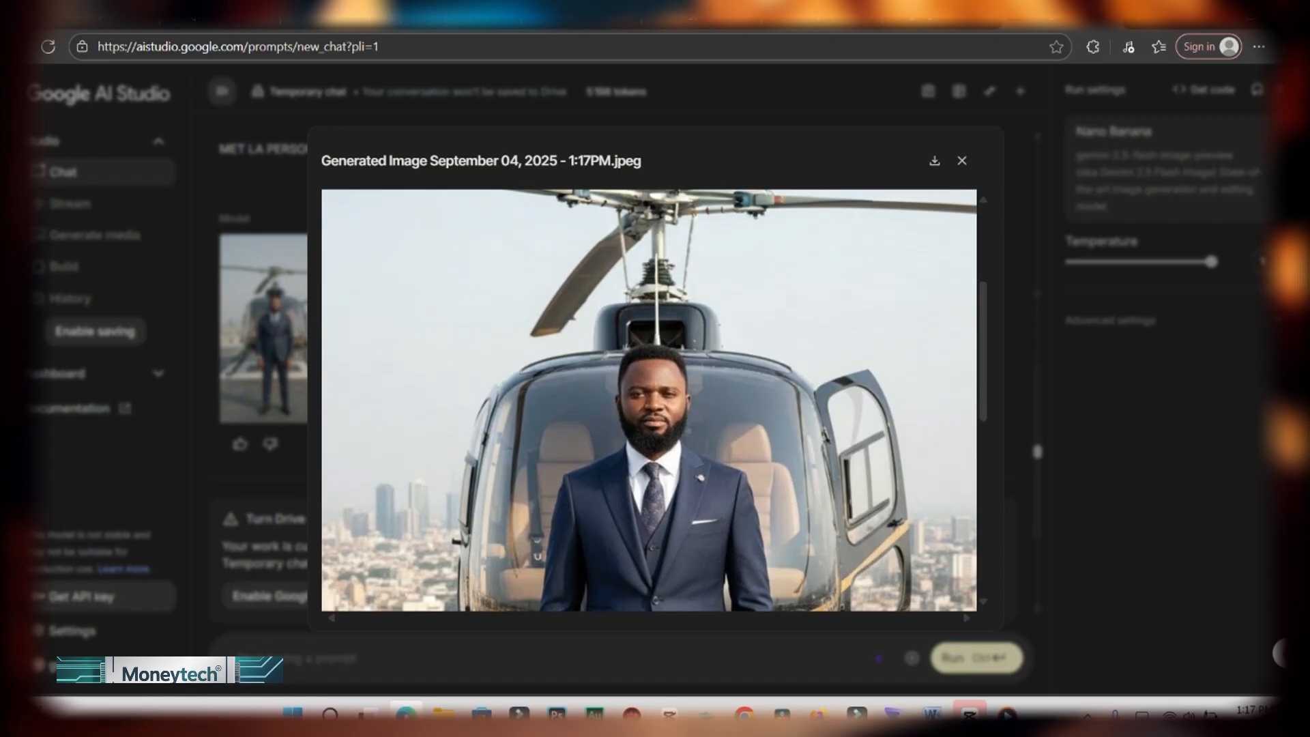
scroll(649, 403, down, 1)
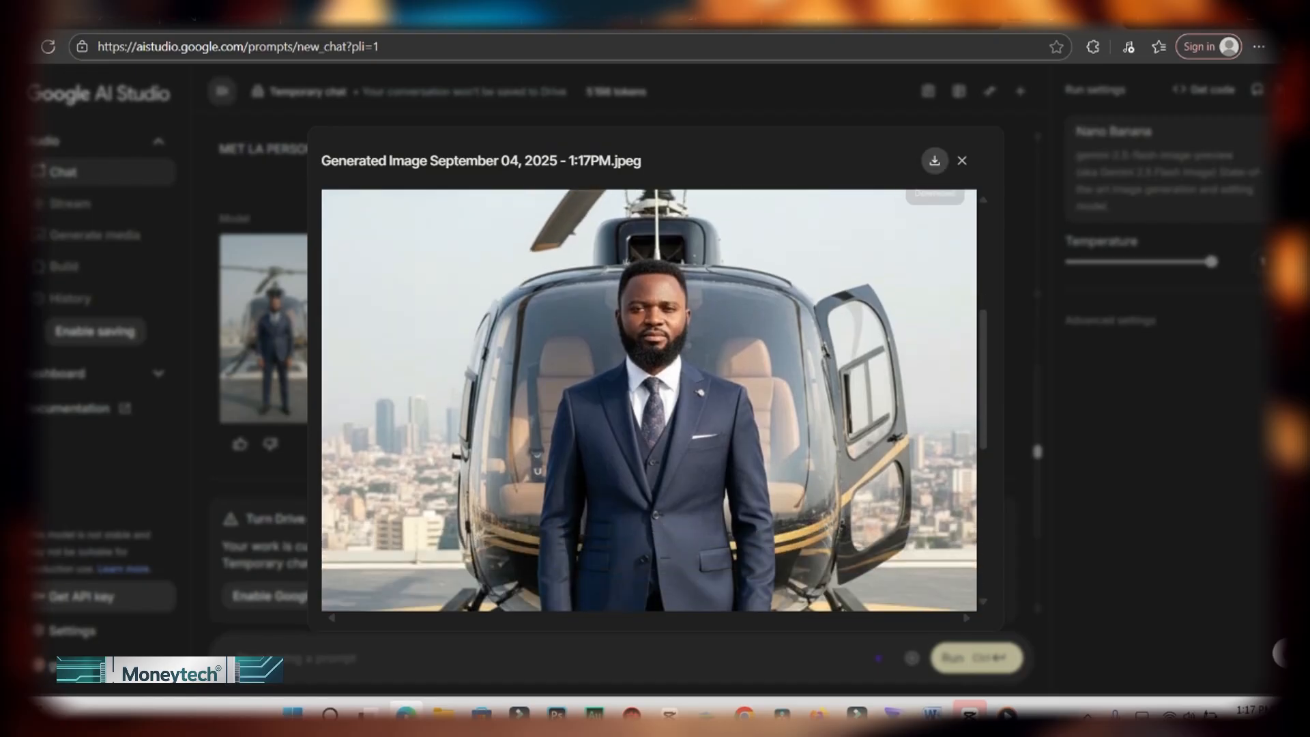
click(935, 161)
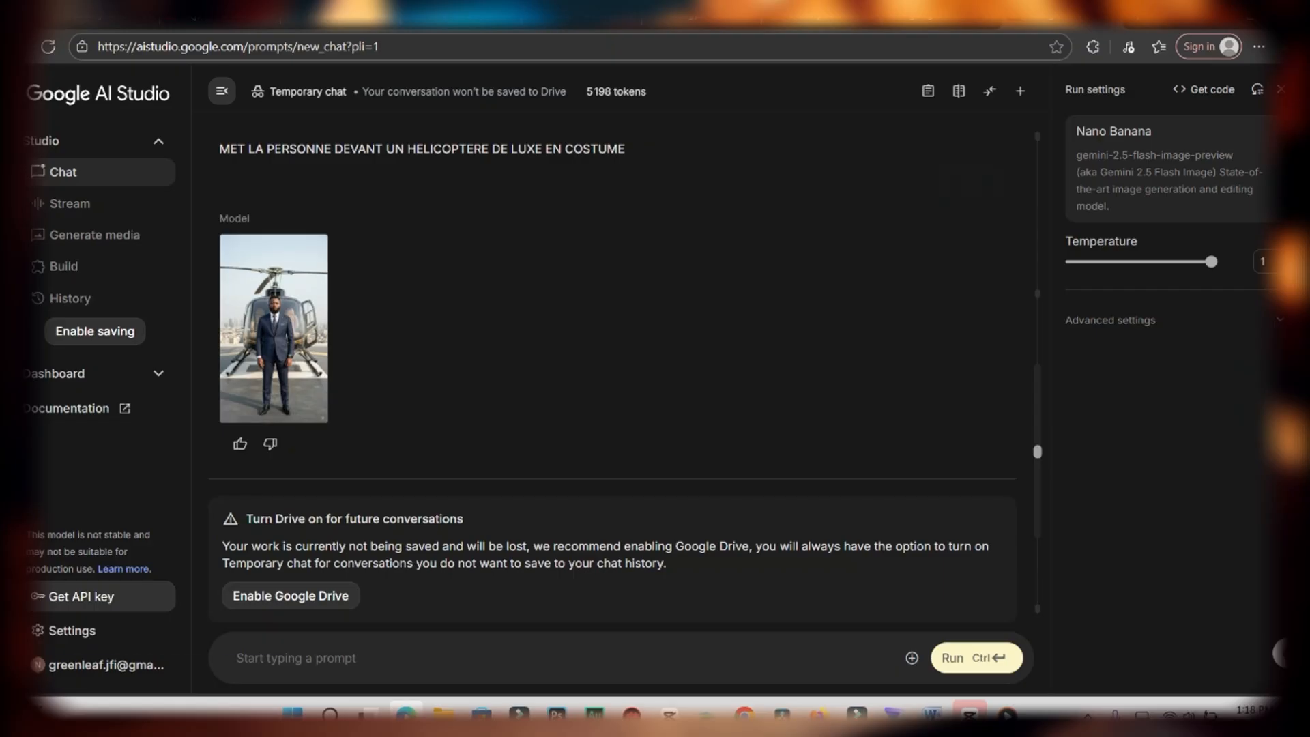
- Attach three photos to a new prompt: the man in the black T-shirt, the woman in pink and the man in the blue suit
click(911, 658)
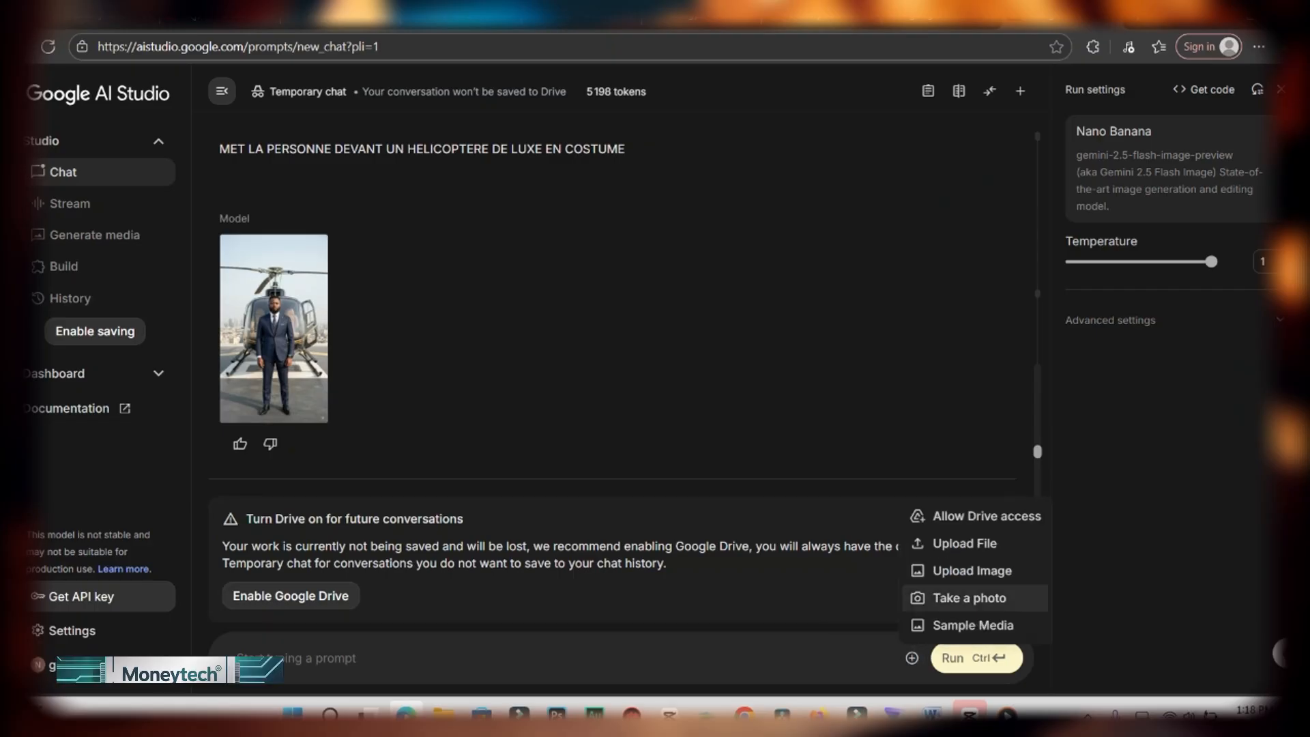
click(971, 571)
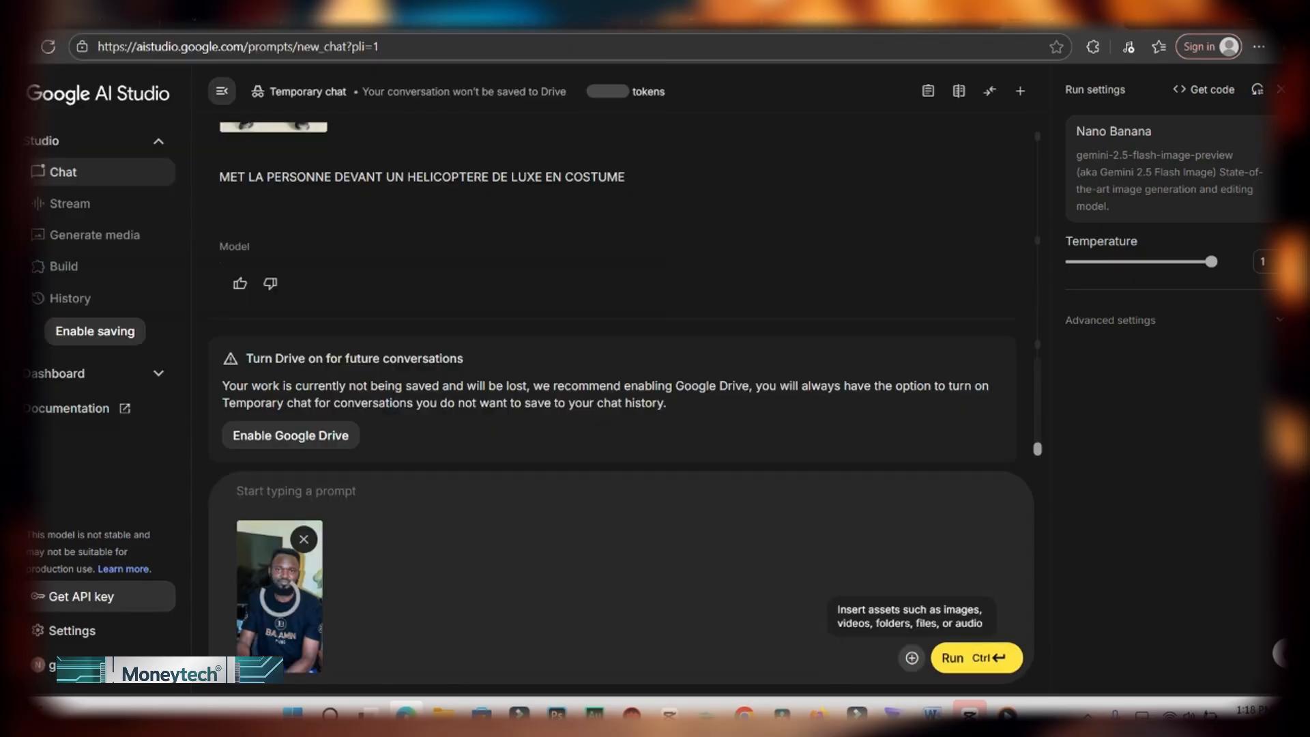
click(912, 658)
click(971, 571)
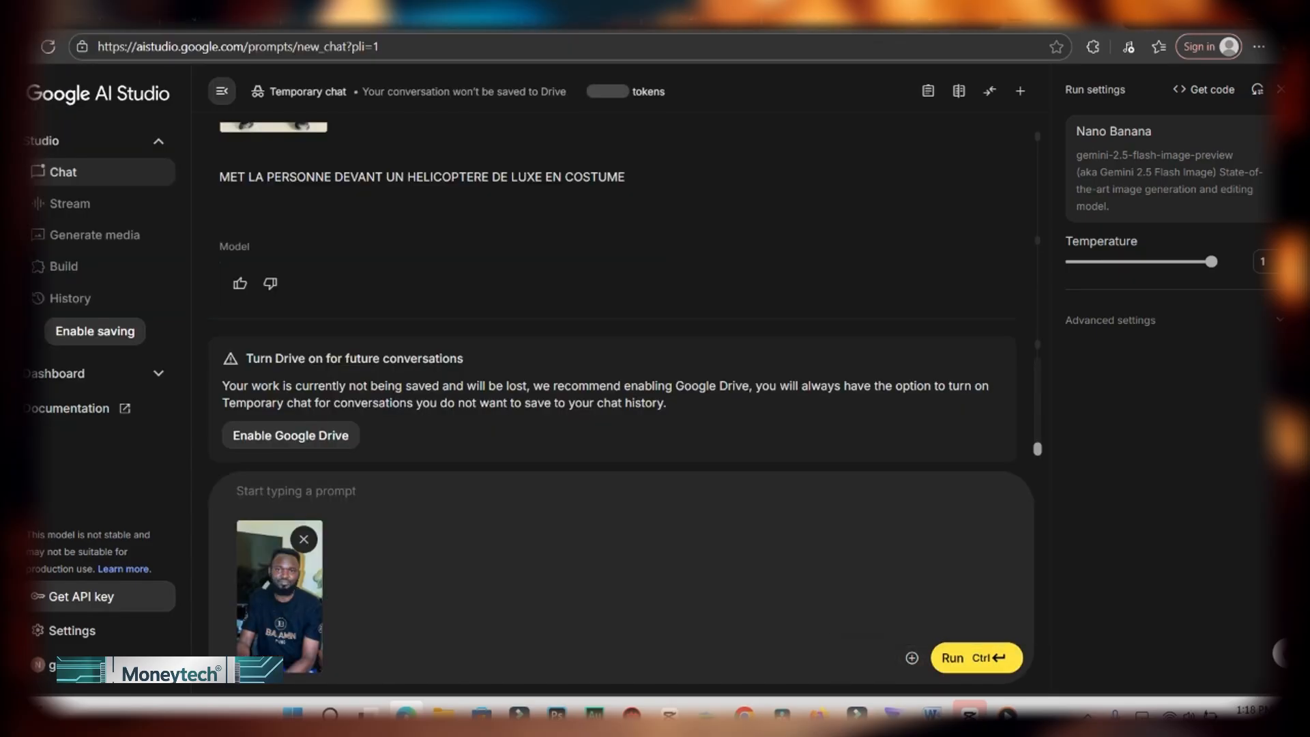
double_click(485, 260)
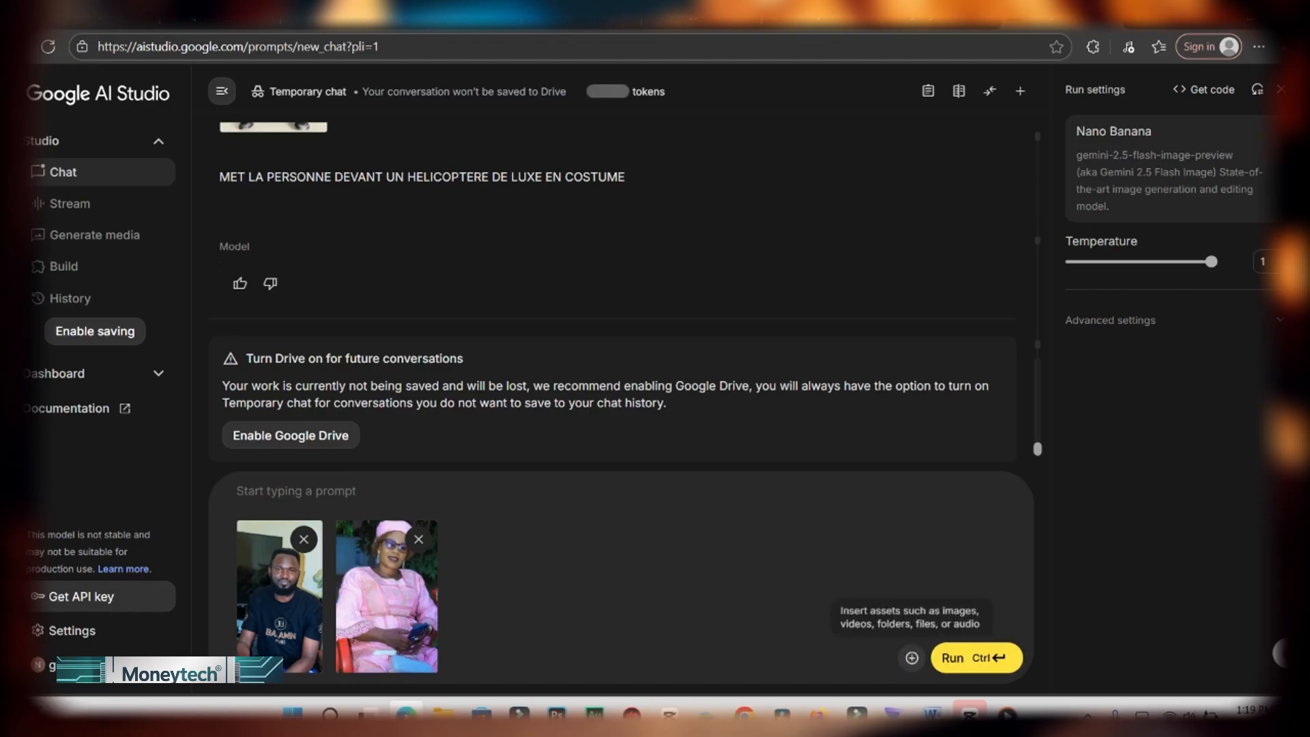
click(912, 658)
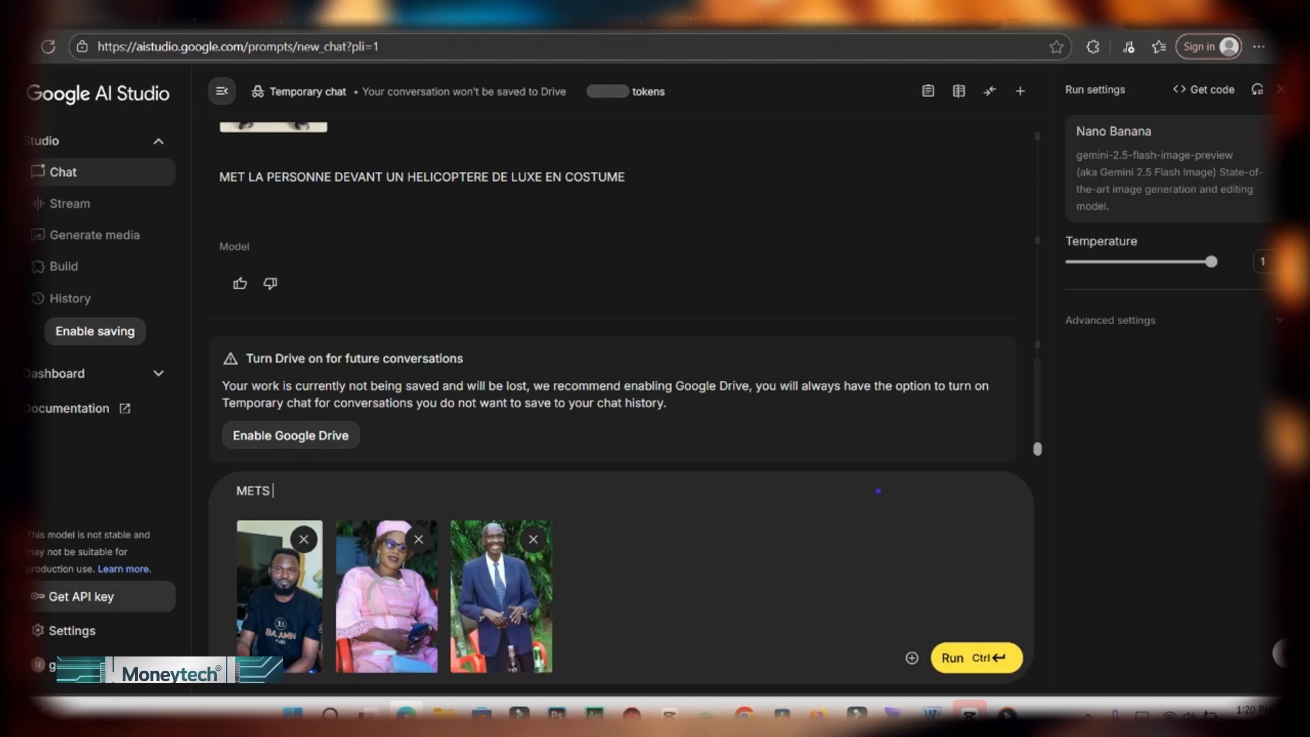
- Run the prompt "METS LES TROIS PERSONNES ENSEMBLE DANS UN BATEAU DE LUXE" on the three attached photos
text(LES TROIS PERSONNES ENSEMBLE)
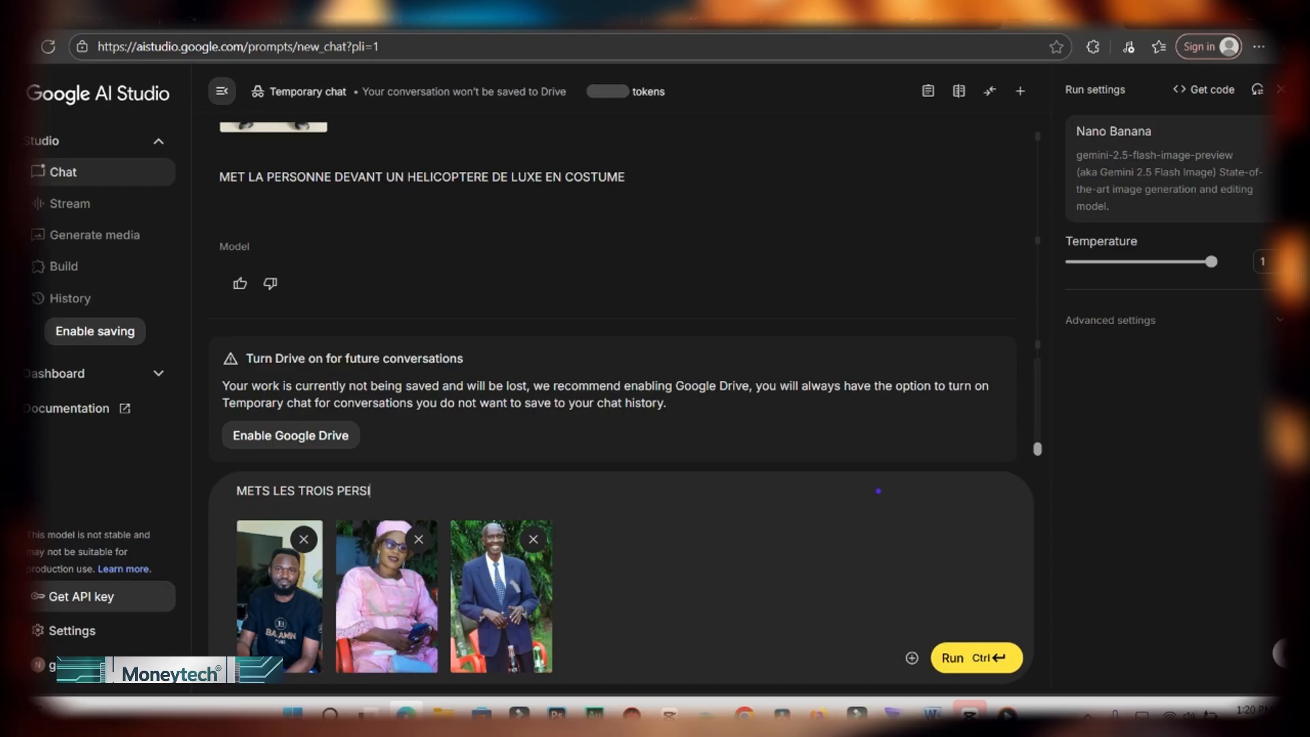
text( DANS UN BATEAU DE LUXE)
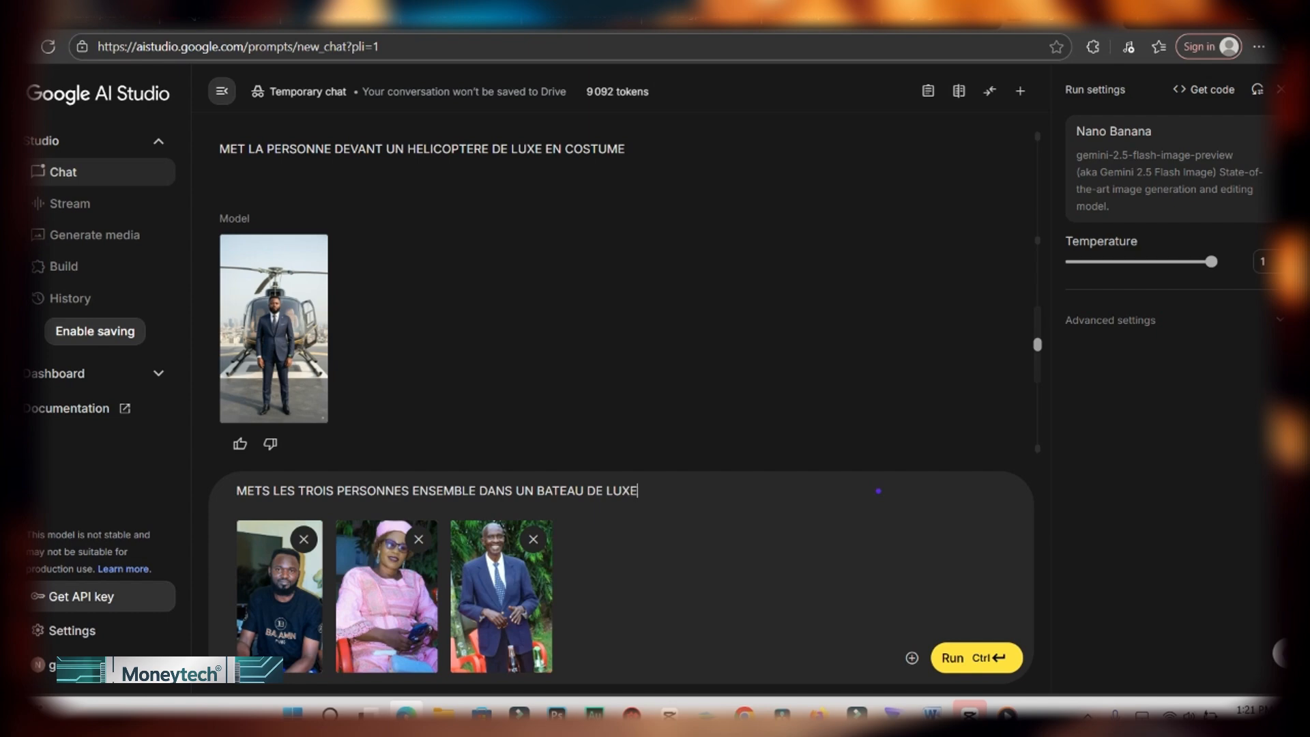
click(976, 658)
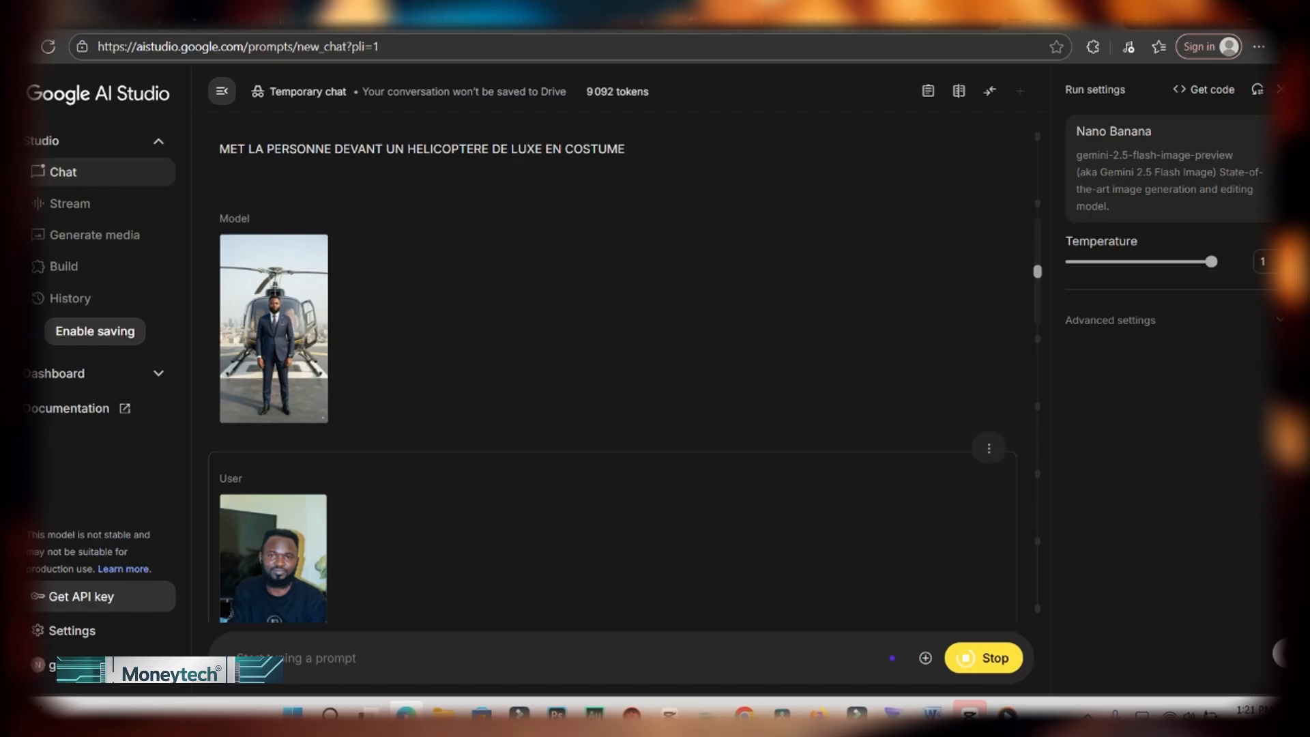
scroll(614, 355, down, 6)
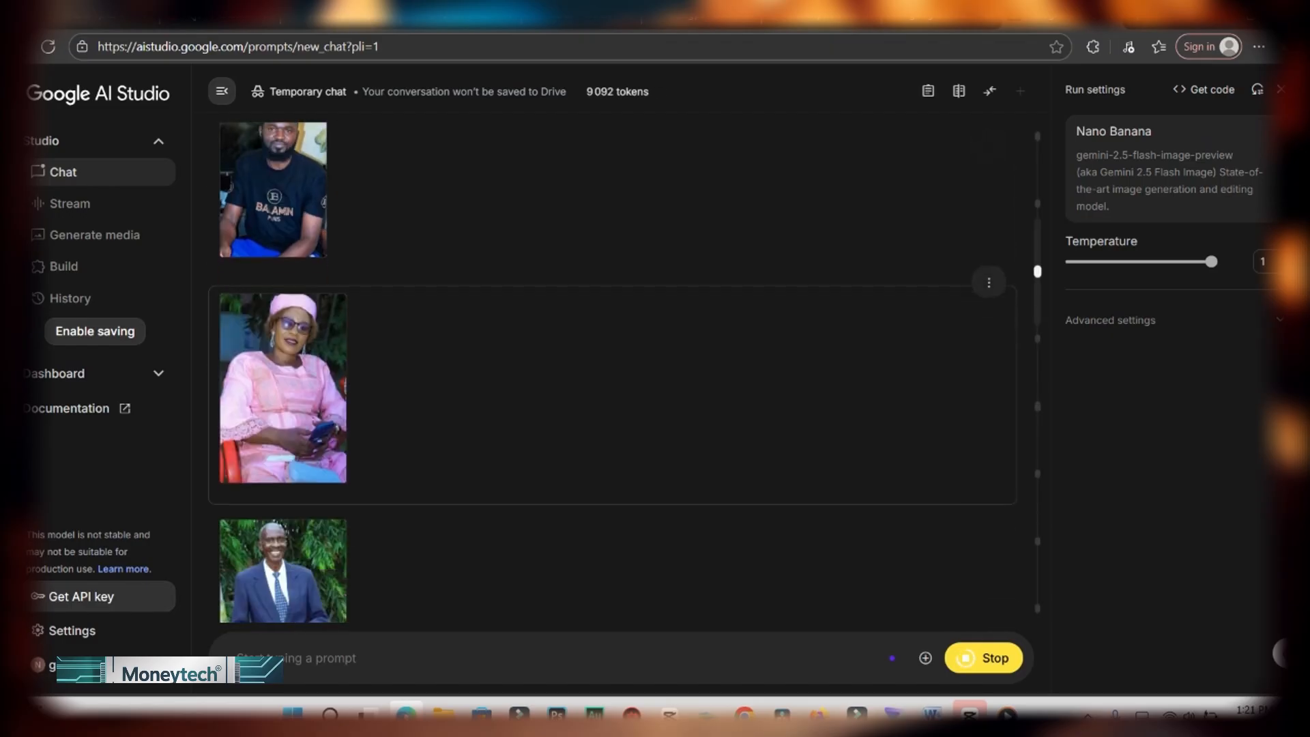
scroll(615, 354, down, 2)
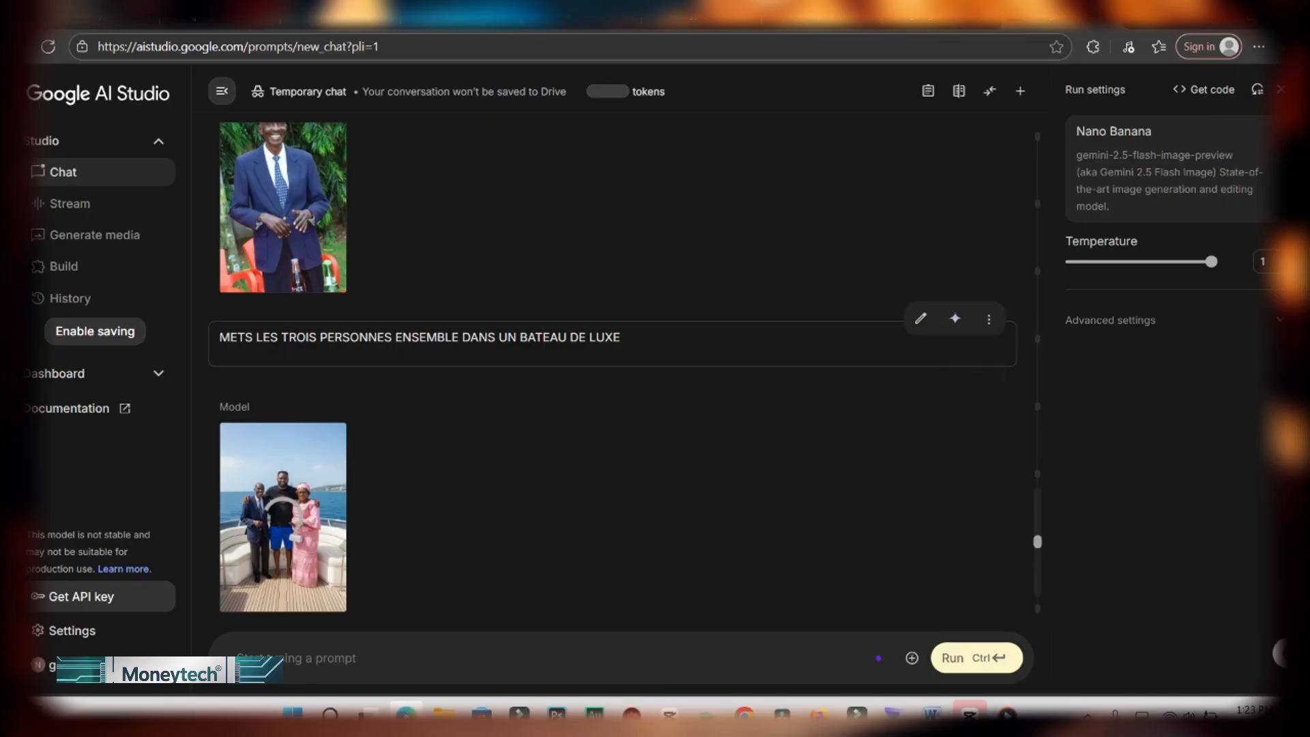
- Inspect the generated boat image at full size, checking faces, clothing and setting, and close the preview
click(283, 519)
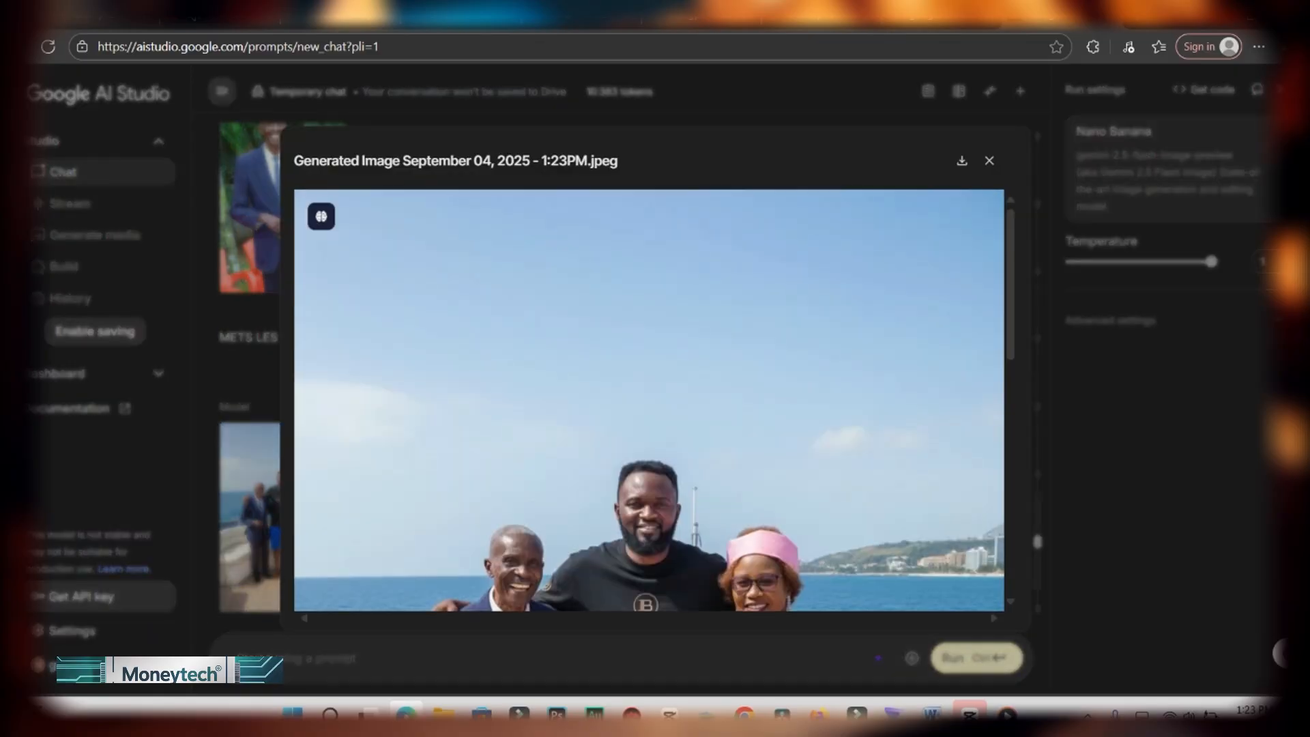
scroll(649, 400, down, 8)
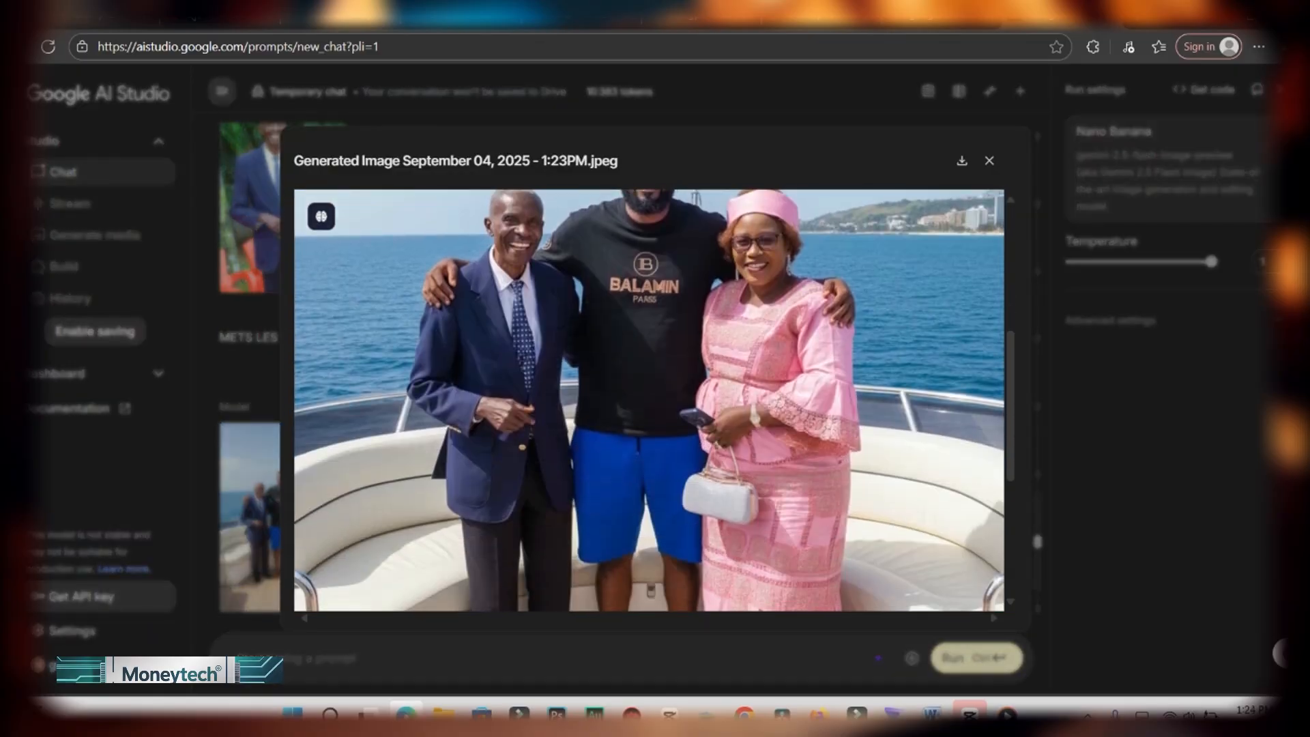
scroll(649, 400, down, 3)
scroll(649, 400, up, 10)
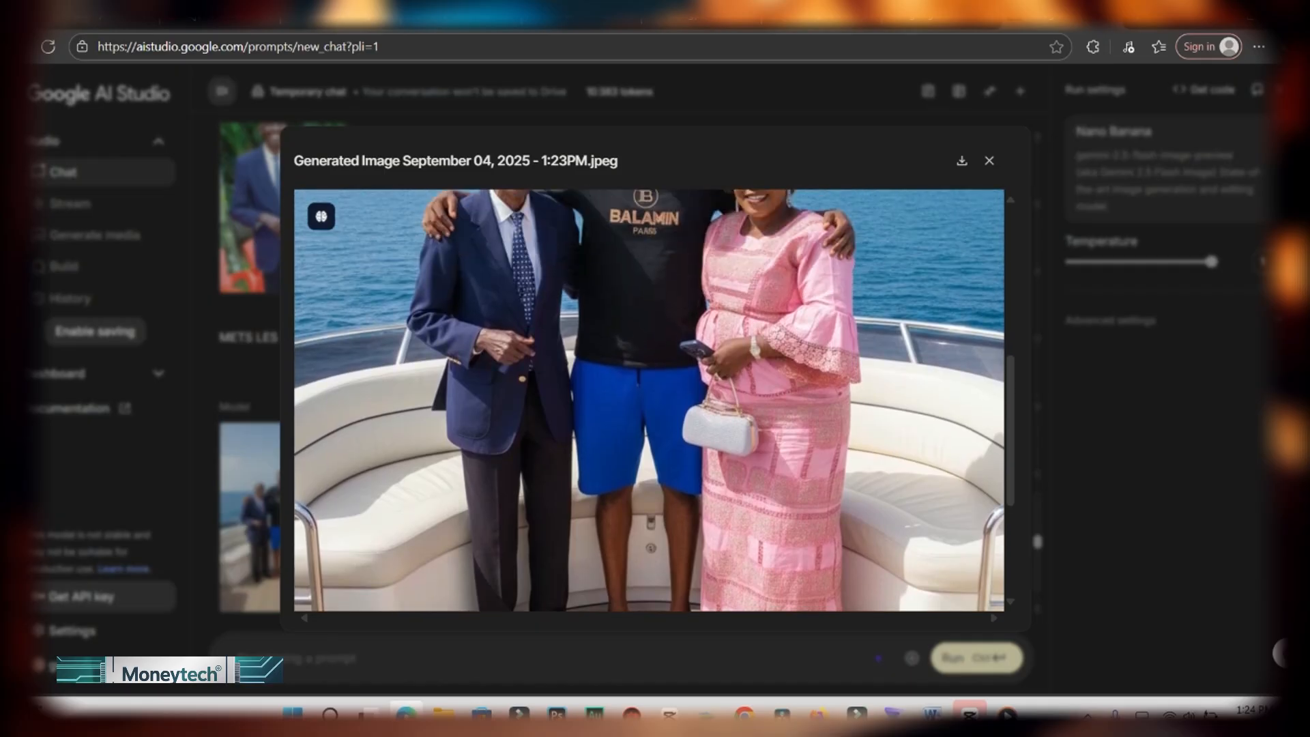
scroll(649, 401, down, 2)
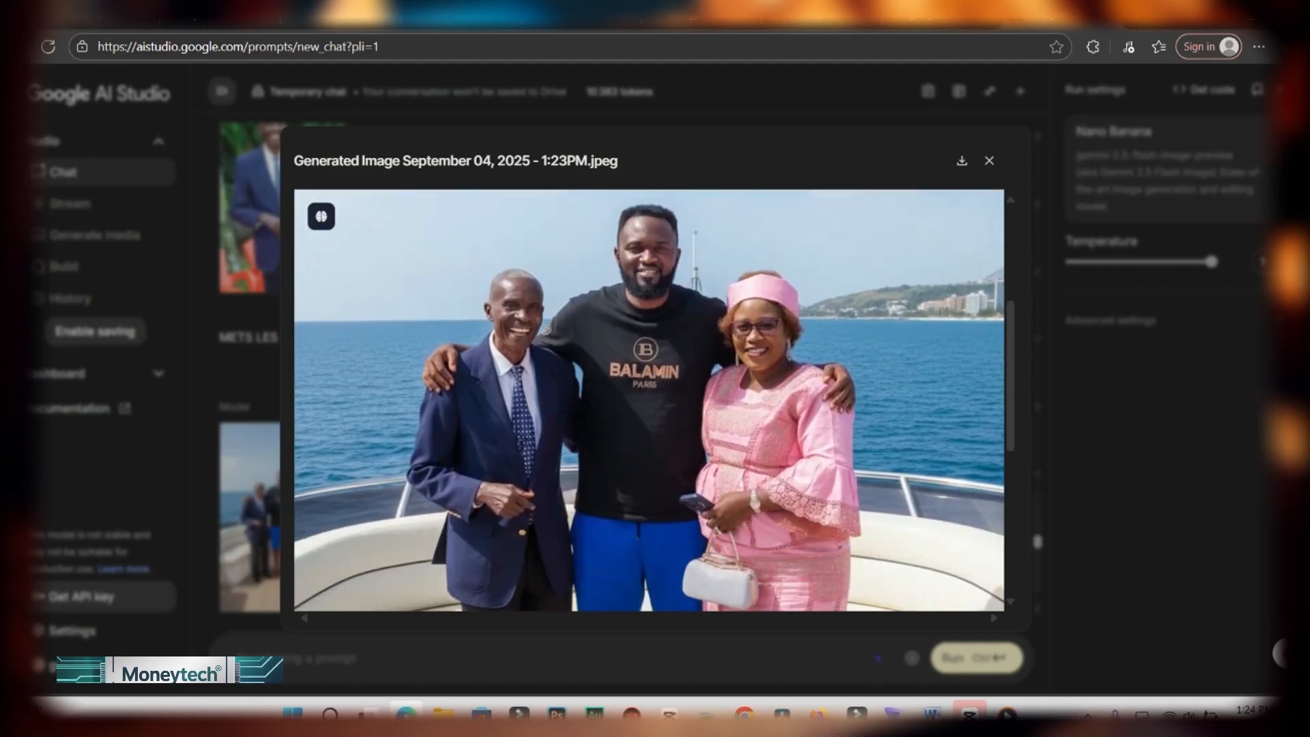
scroll(649, 400, down, 3)
scroll(649, 400, up, 3)
click(989, 160)
- Review the three source photos in the conversation to compare them with the people in the generated boat image
scroll(990, 157, up, 4)
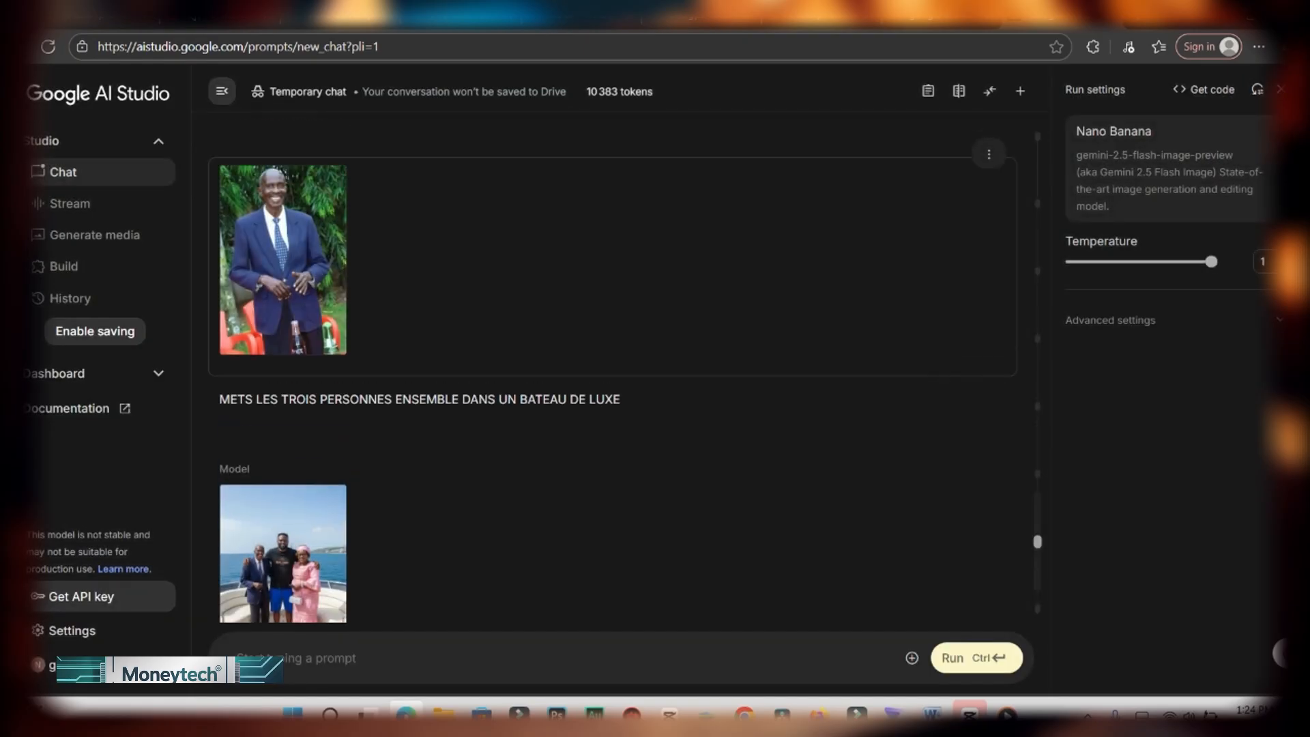
scroll(293, 287, up, 4)
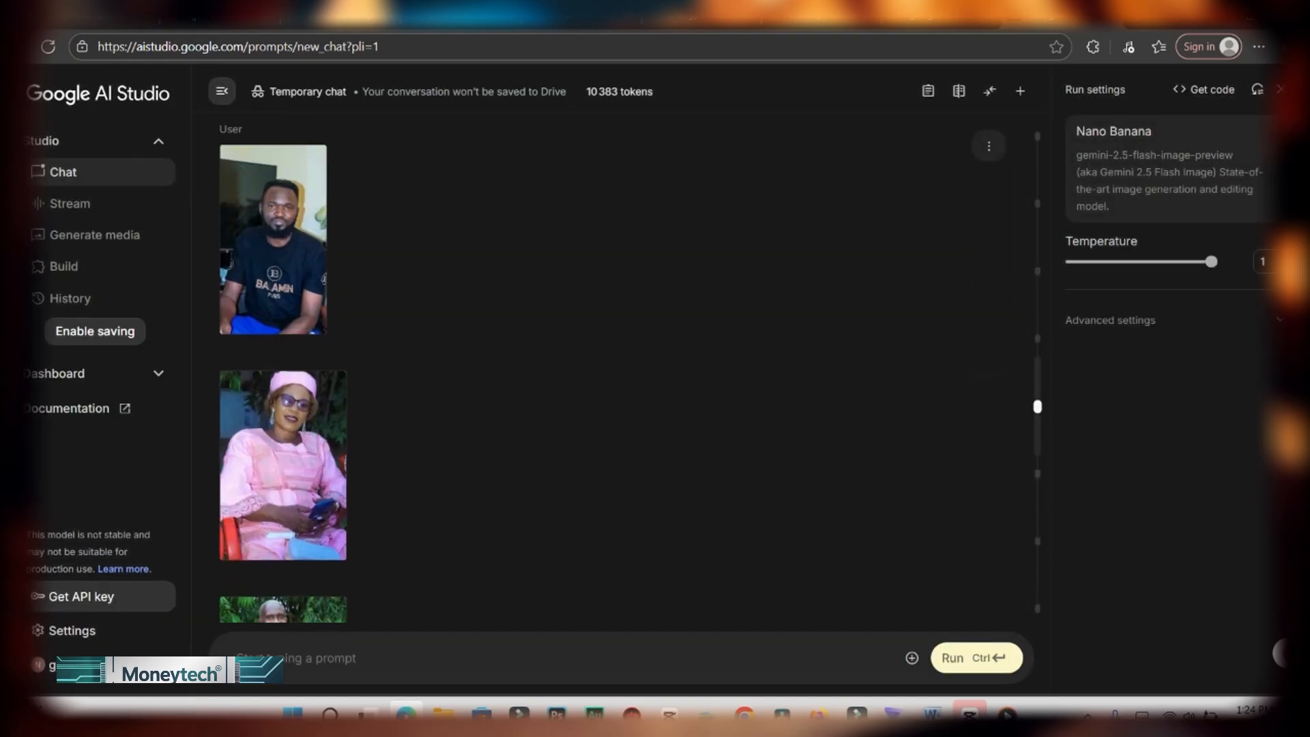
scroll(287, 301, down, 3)
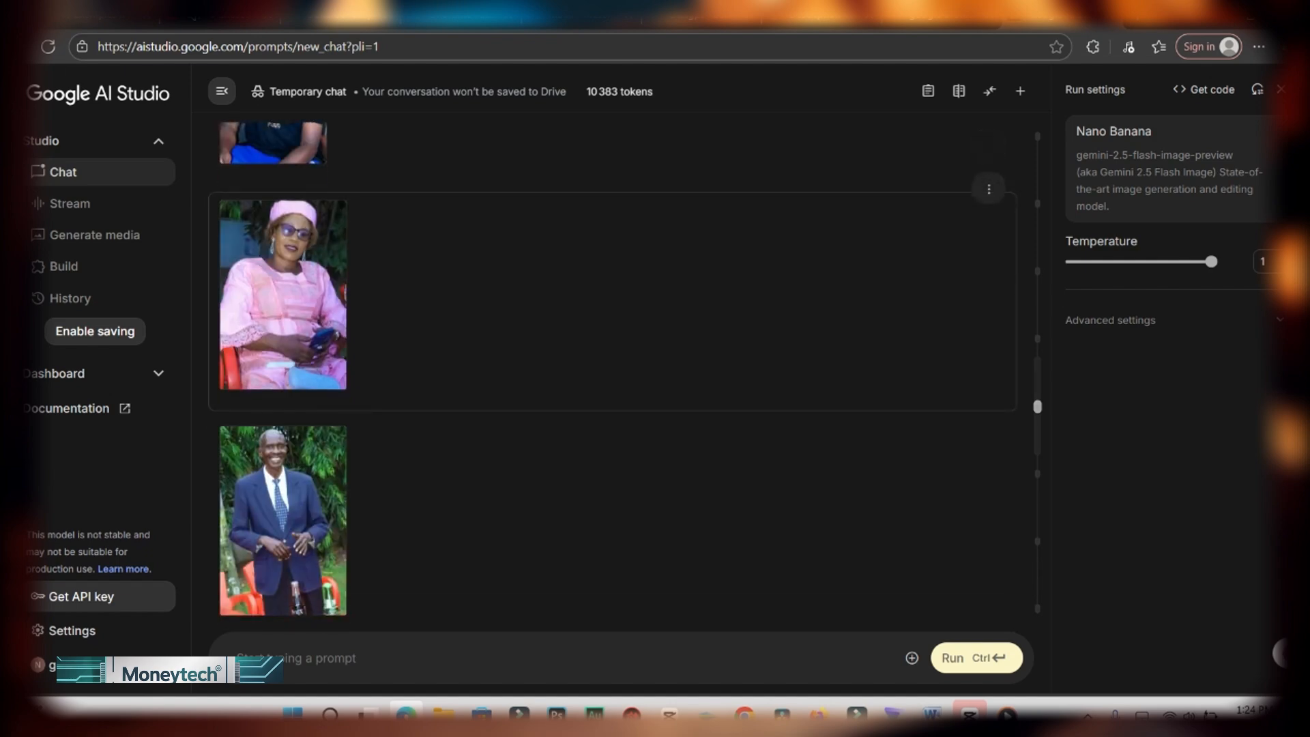
scroll(614, 372, up, 3)
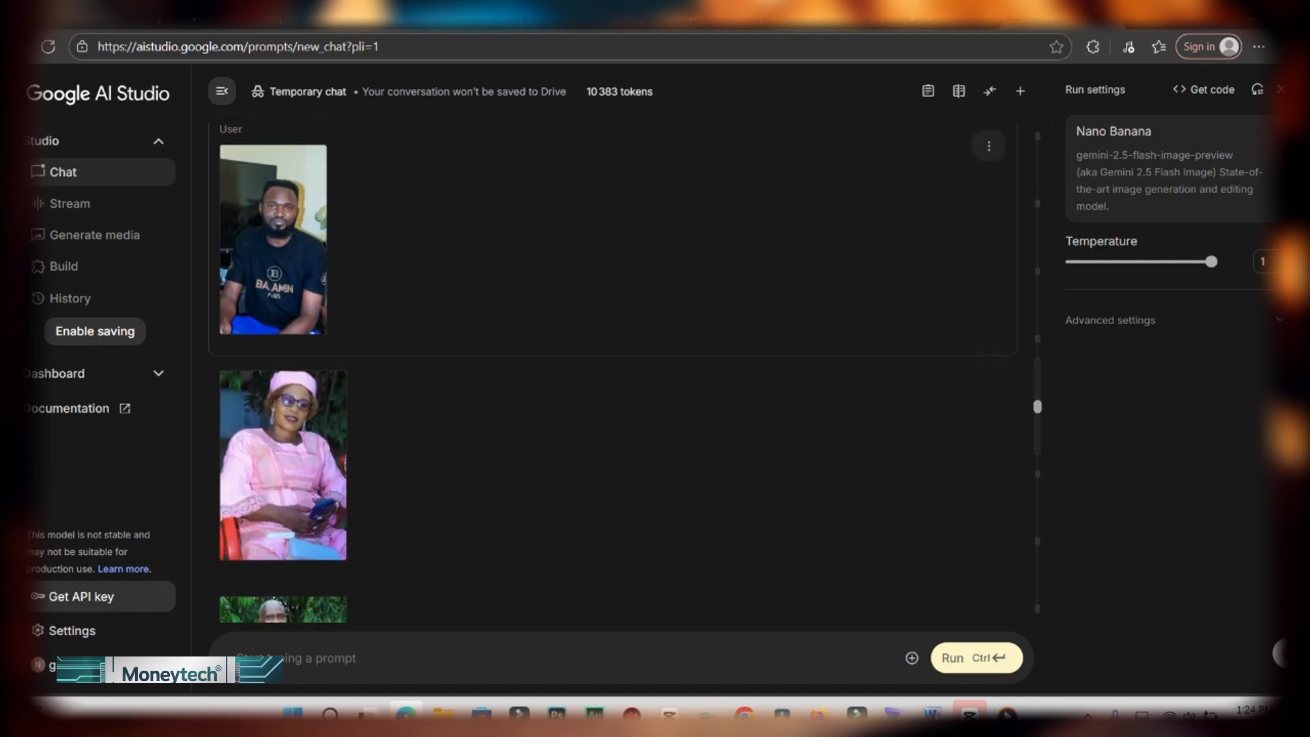
scroll(615, 372, down, 1)
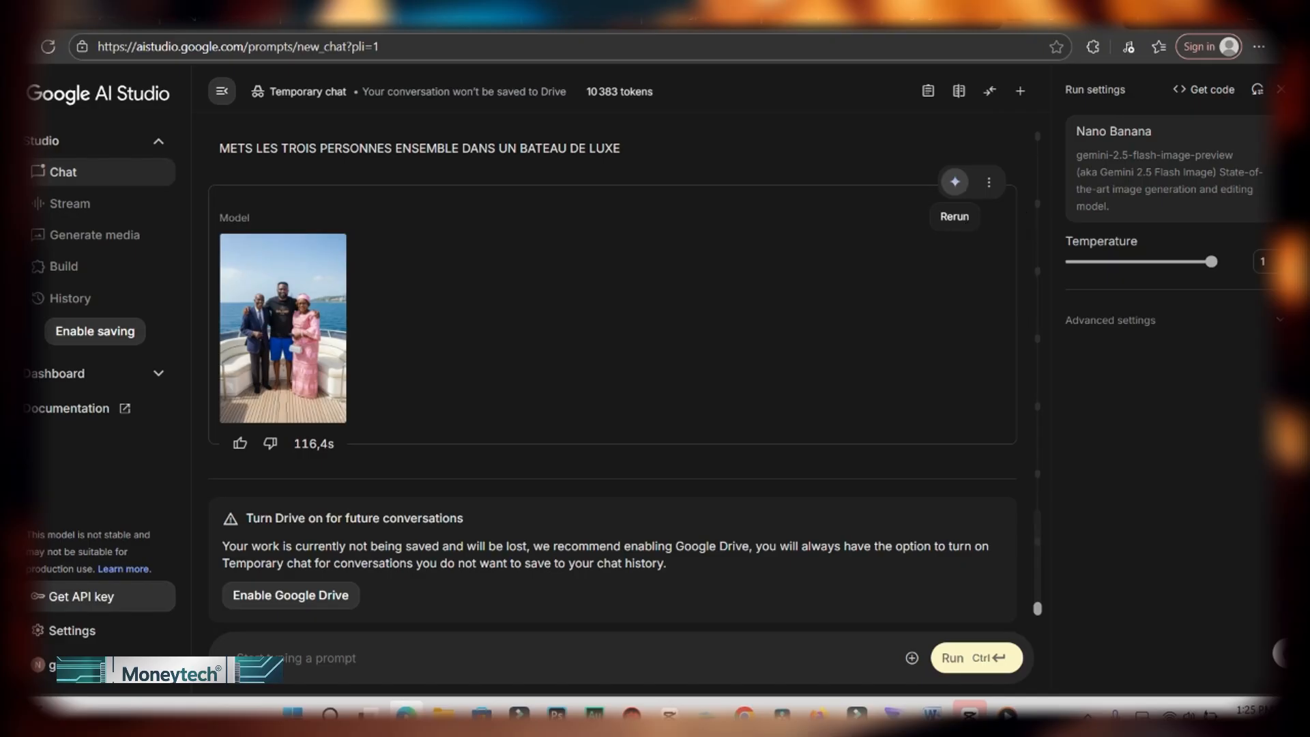
- Rerun the luxury boat prompt and inspect the regenerated group image at full size
click(955, 182)
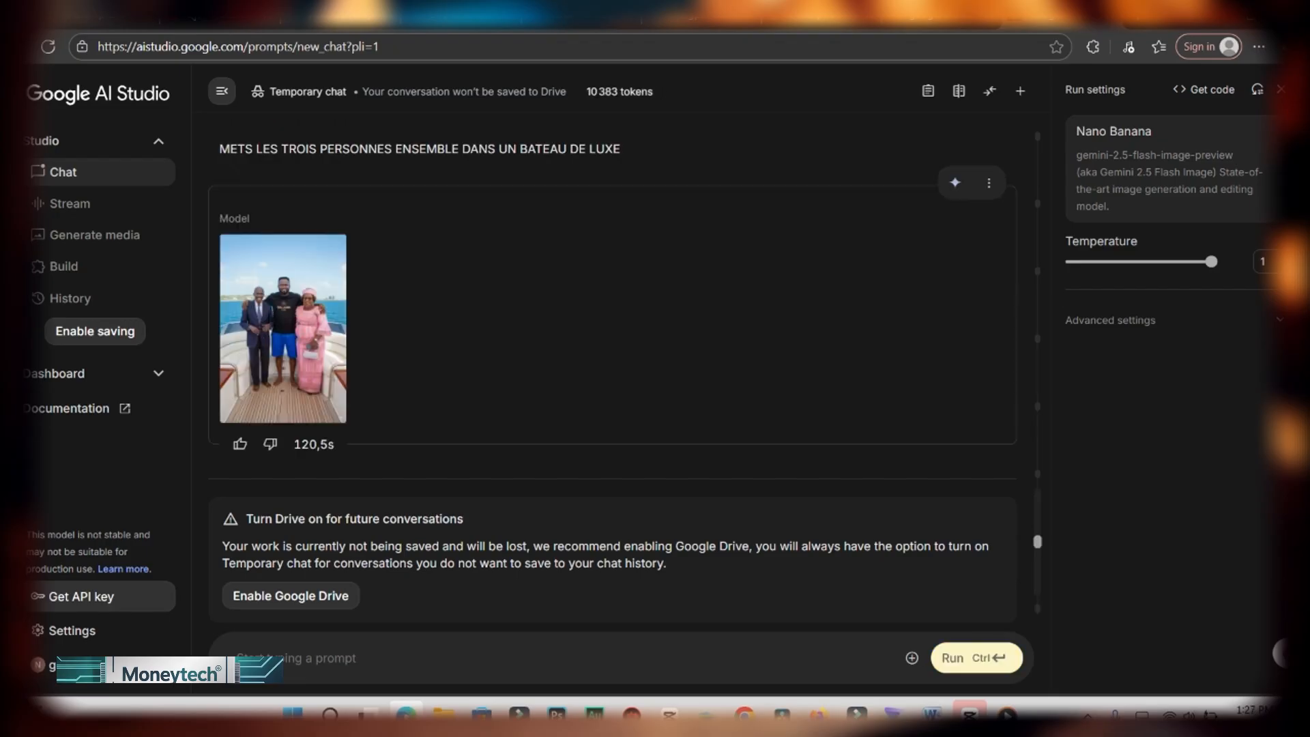
mouse_move(282, 341)
click(327, 404)
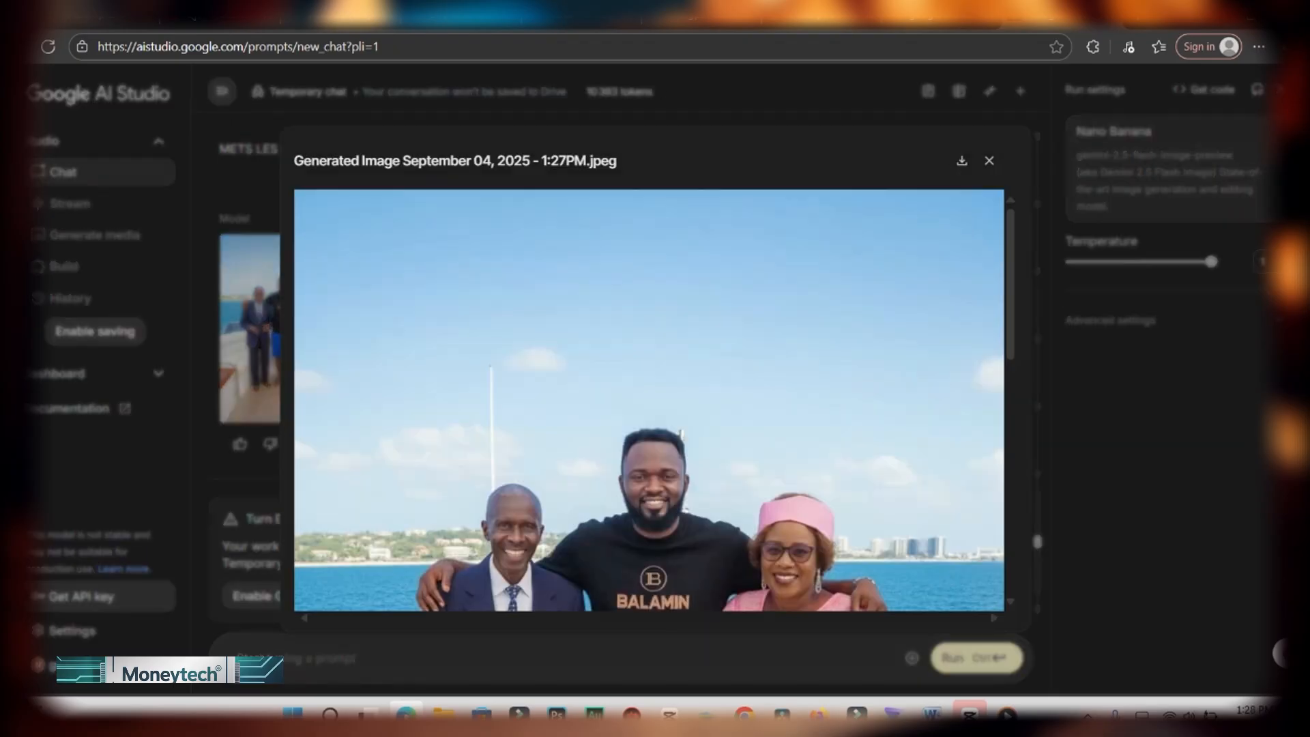
scroll(649, 400, down, 5)
scroll(649, 400, up, 3)
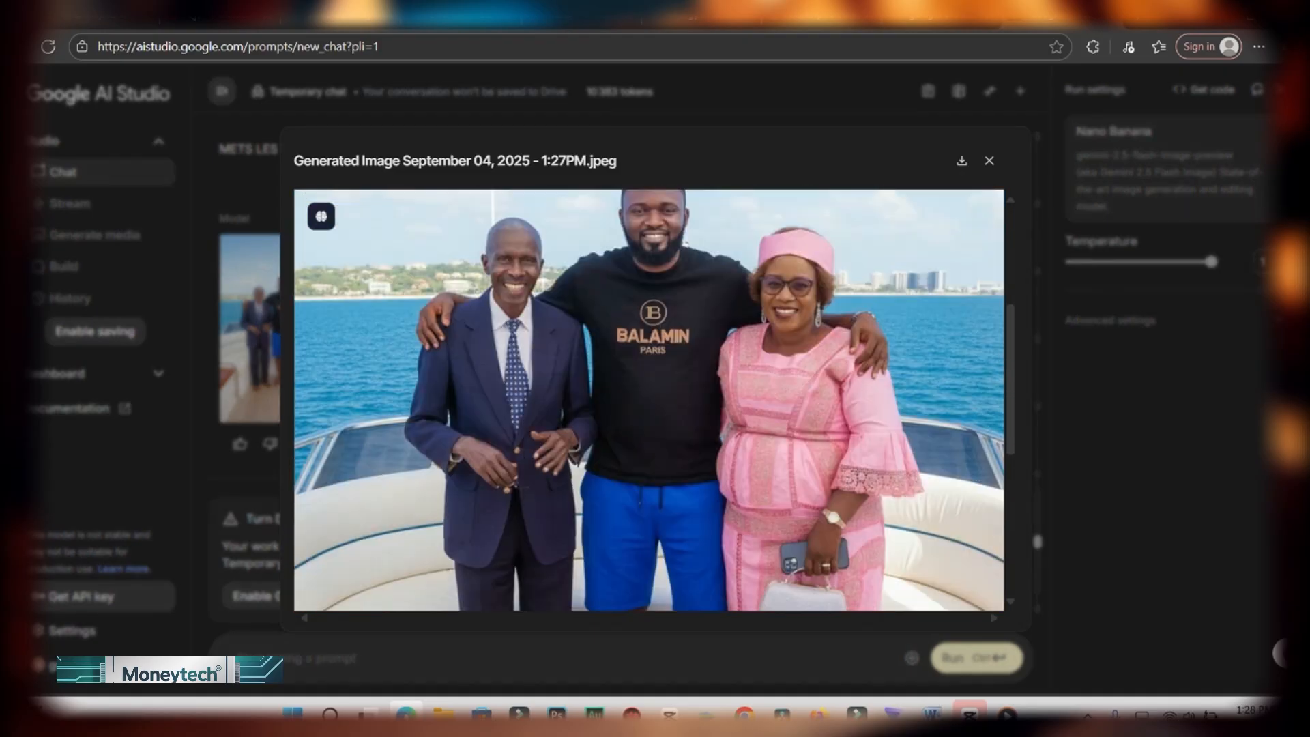
scroll(649, 400, down, 2)
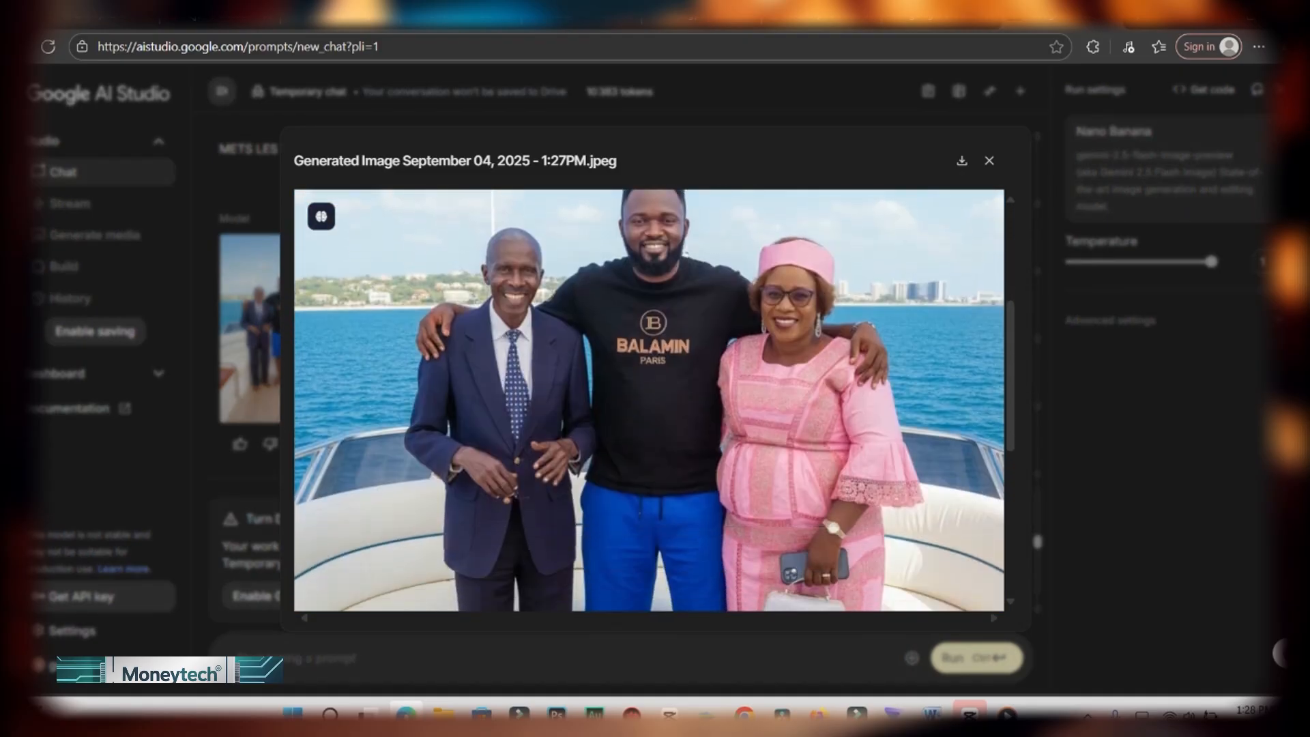
scroll(649, 399, up, 2)
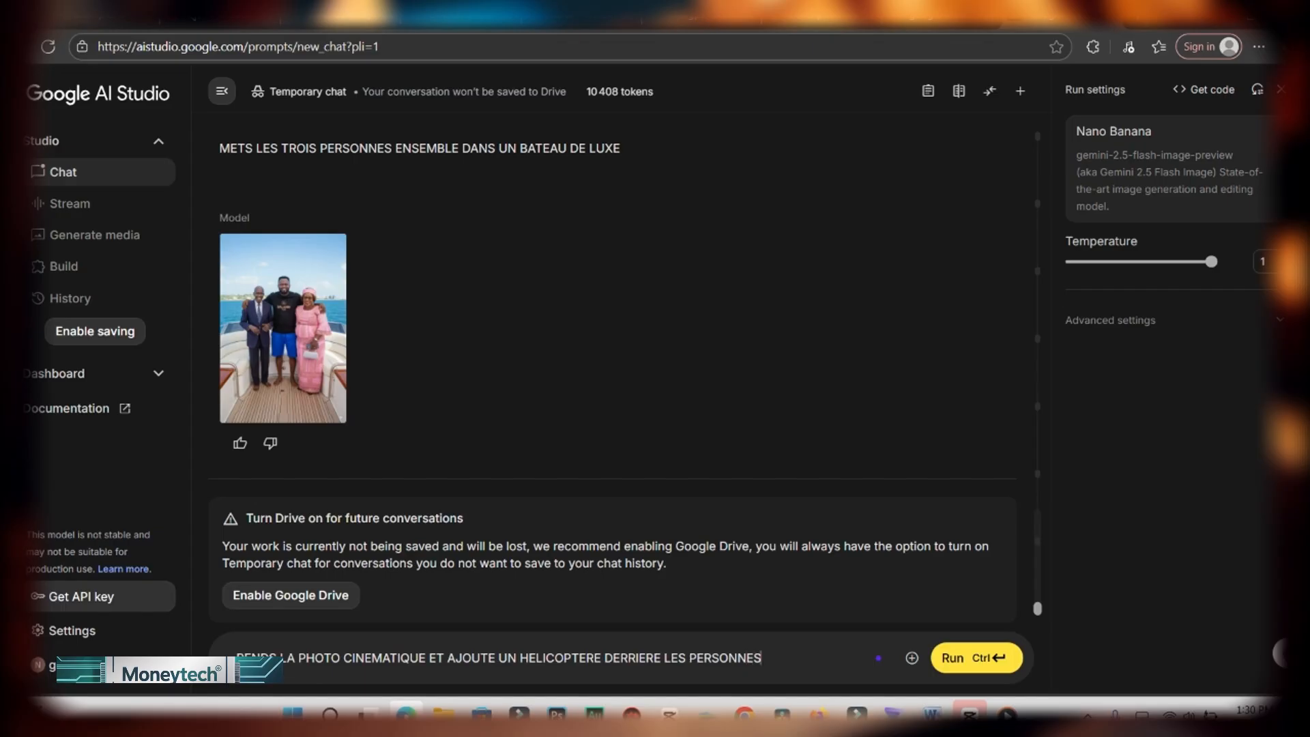
- Run the follow-up prompt "RENDS LA PHOTO CINEMATIQUE ET AJOUTE UN HELICOPTERE PASSANT DERRIERE LES PERSONNES"
text(PASSANT)
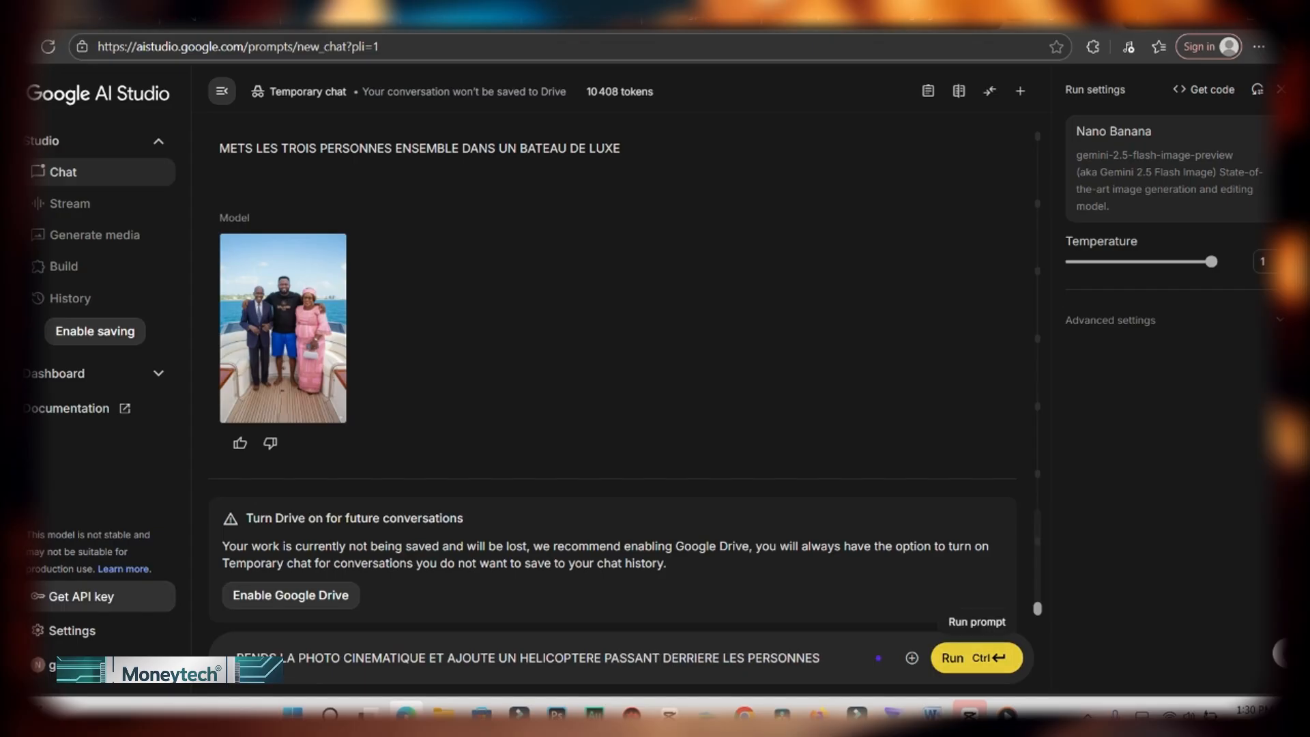
click(969, 658)
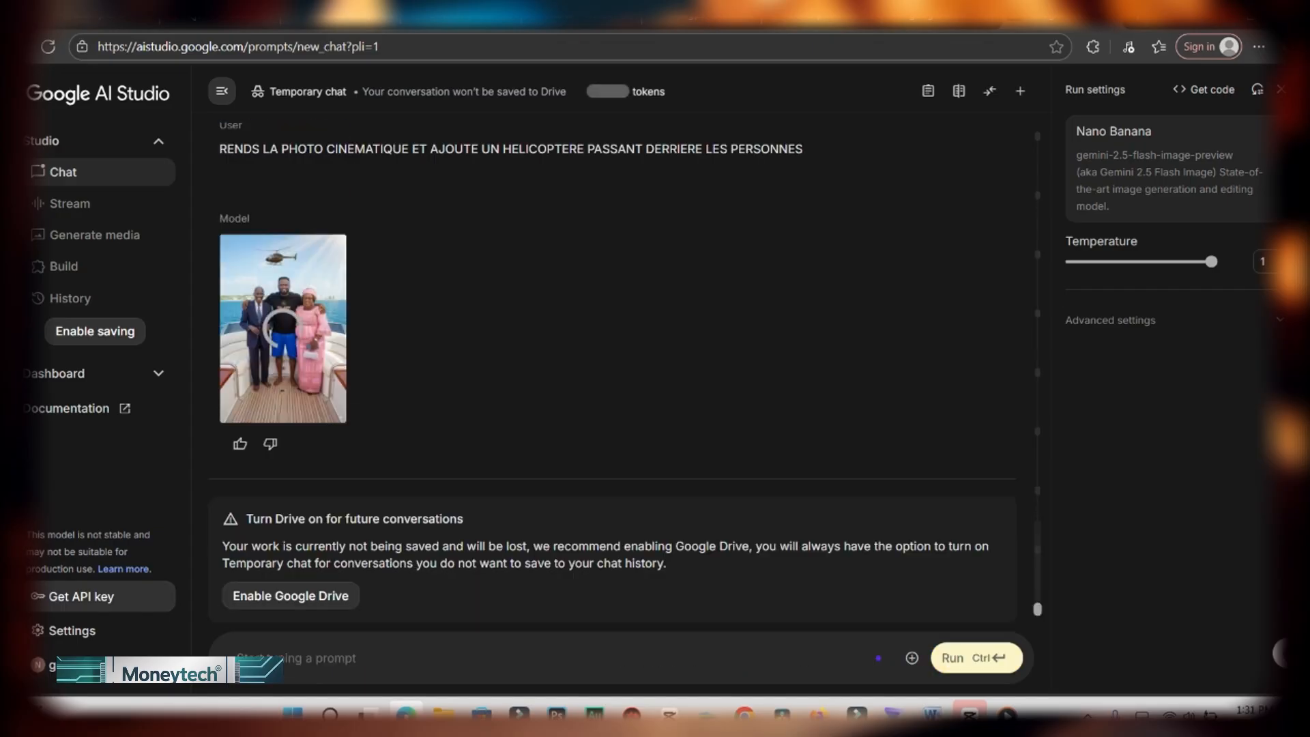
- Inspect the cinematic group image with the helicopter at full size and download it
click(279, 327)
scroll(649, 400, down, 2)
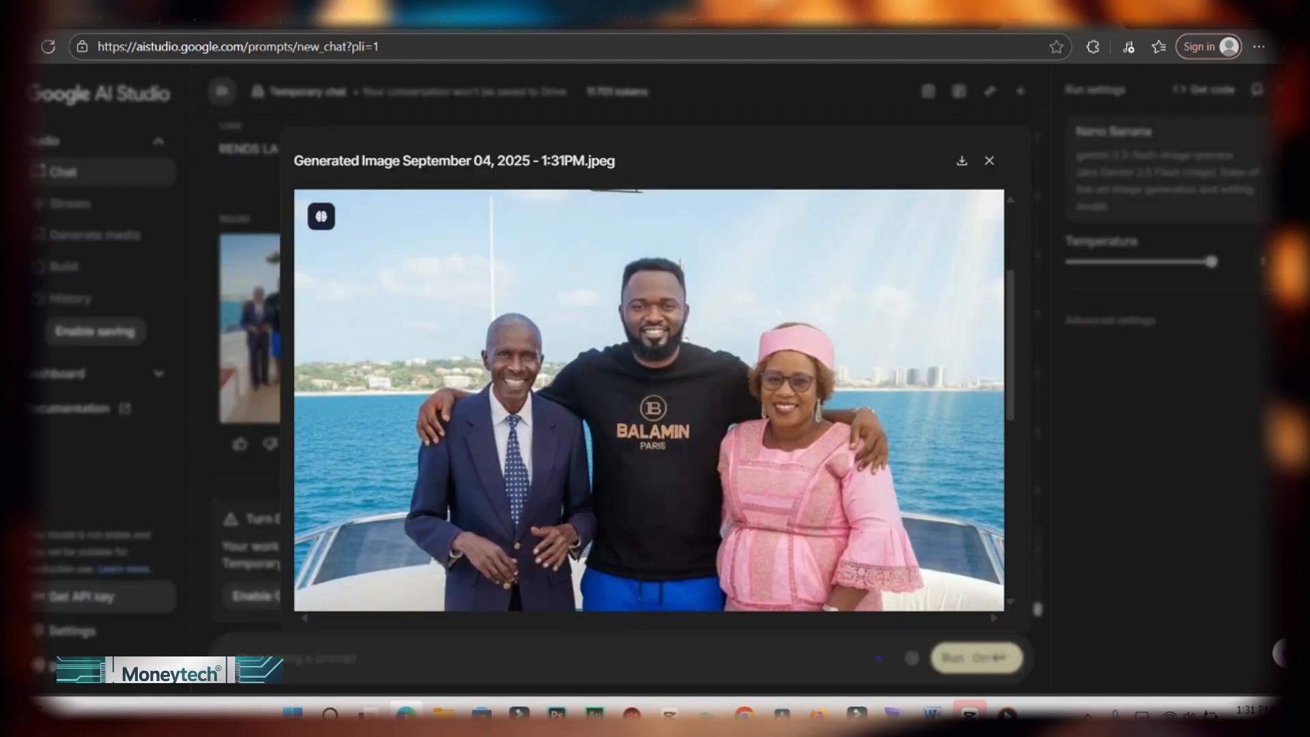
scroll(649, 400, up, 2)
scroll(648, 400, down, 3)
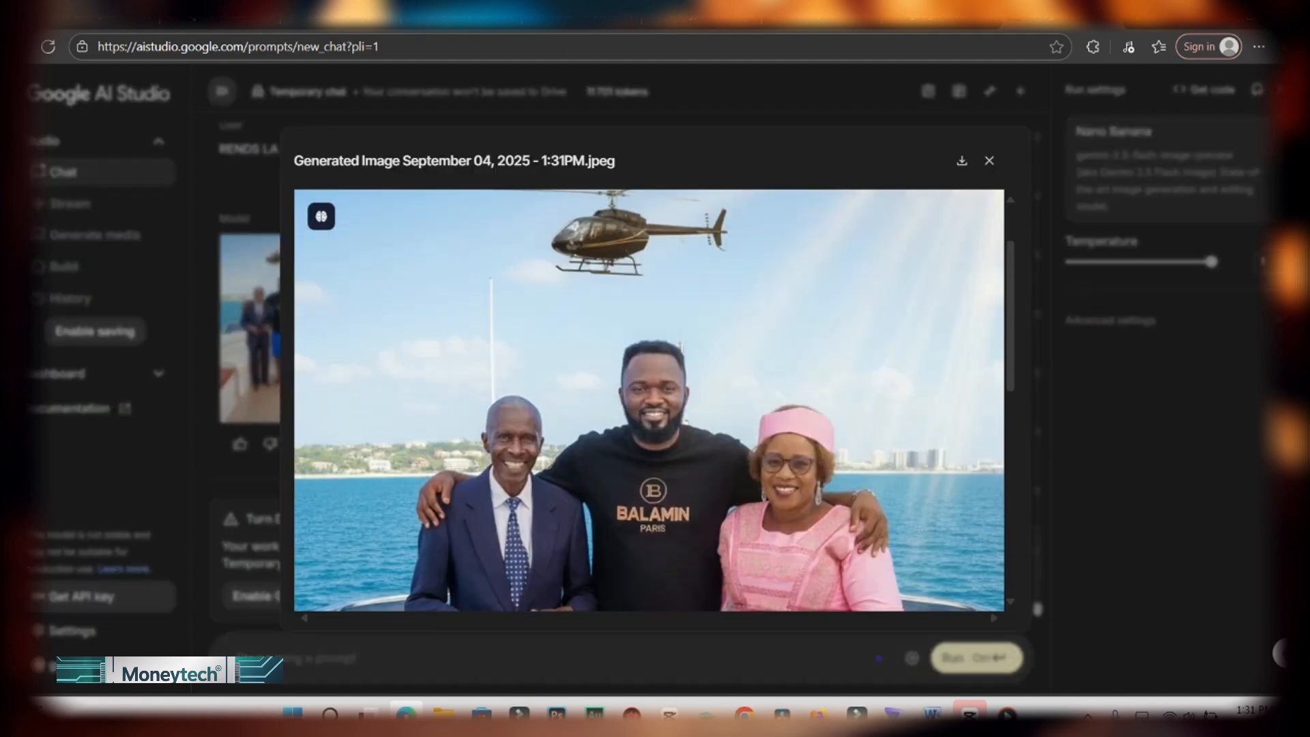
scroll(649, 400, up, 2)
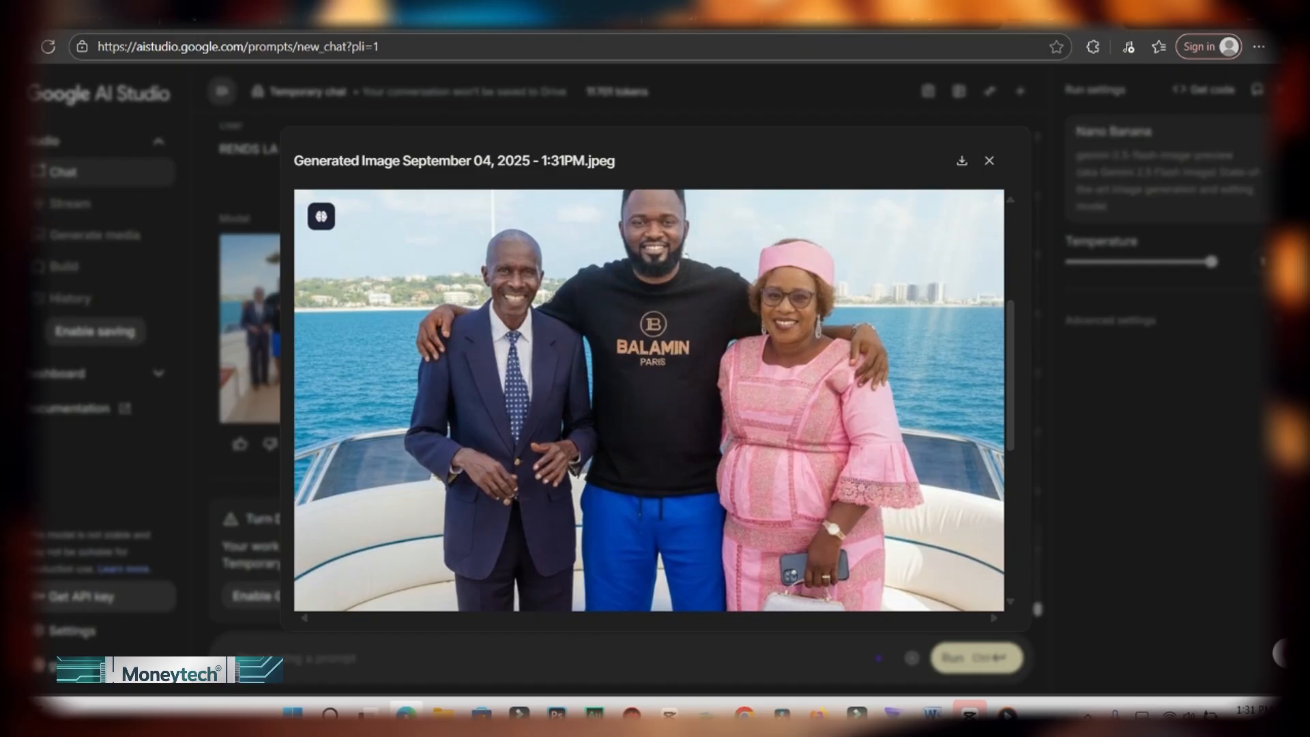
scroll(649, 400, up, 1)
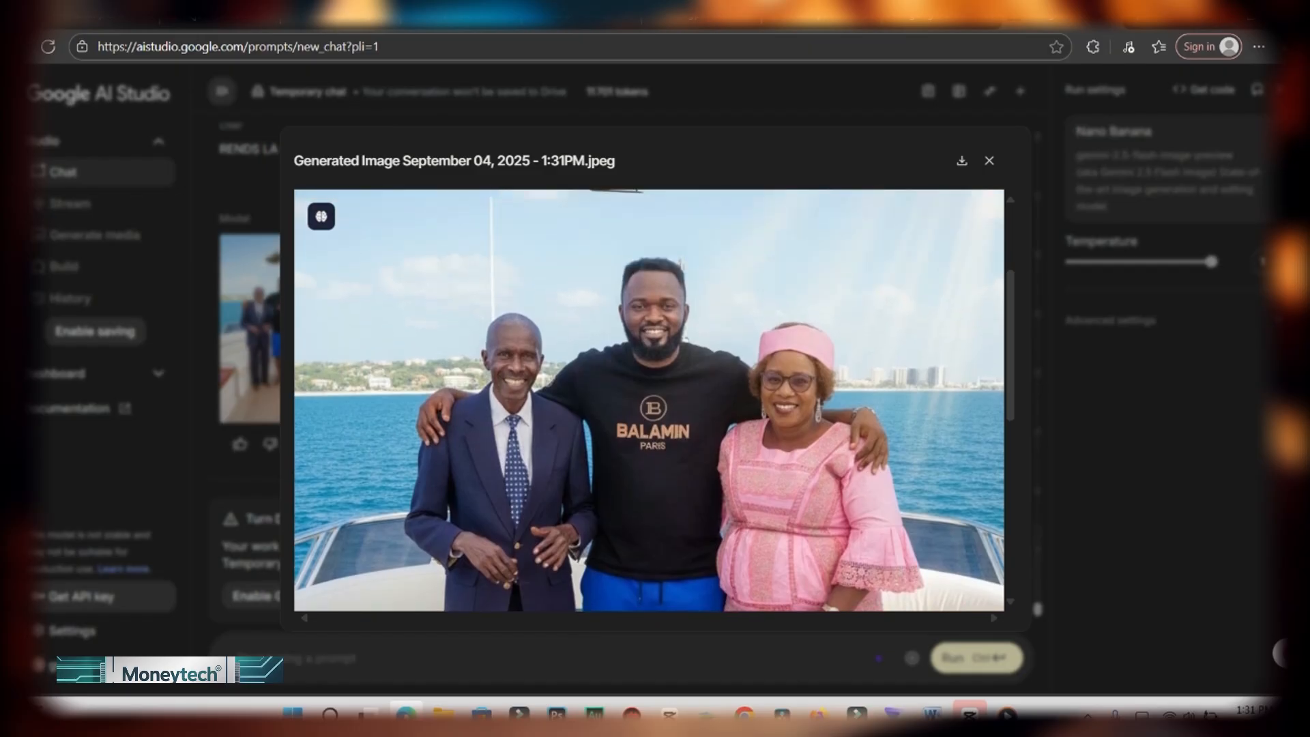
click(962, 160)
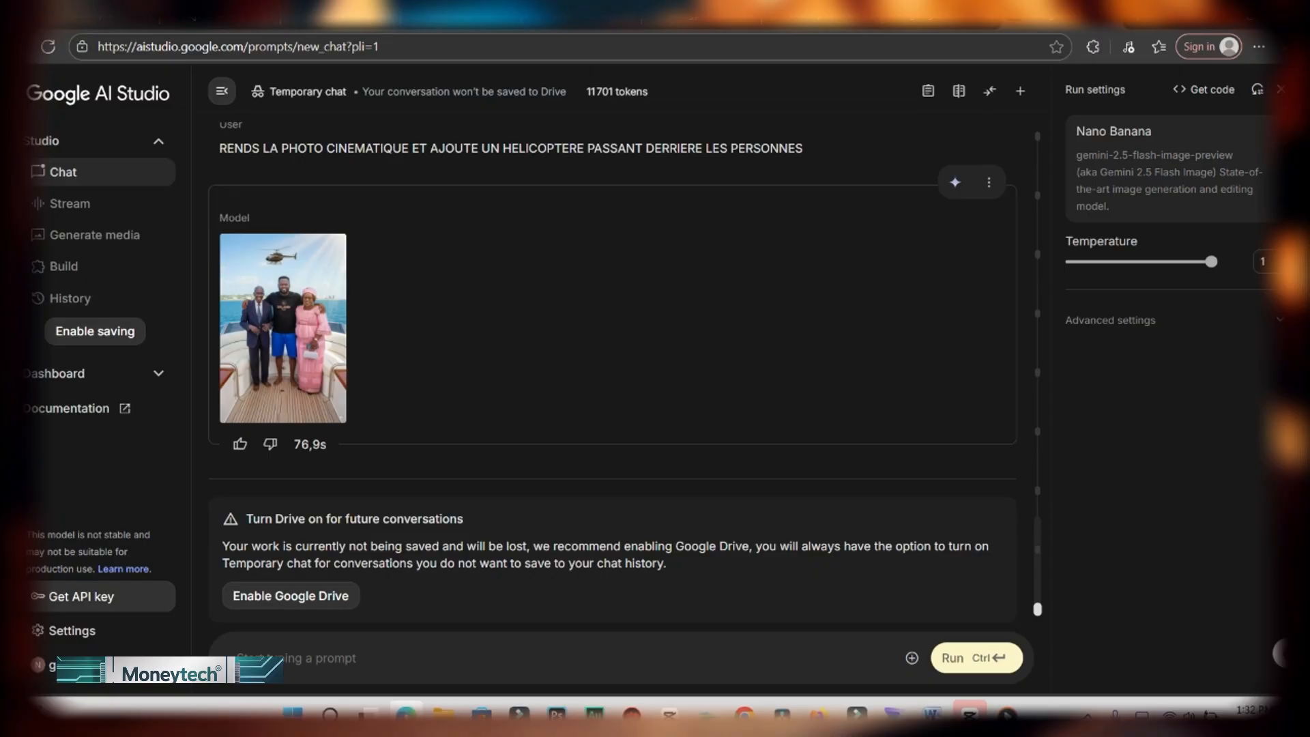
- Attach the dark-suited man's photo and run a French prompt for a cinematic "2AND CRAZINESS" film cover showing him in military uniform holding a MACHINEGUN
click(913, 658)
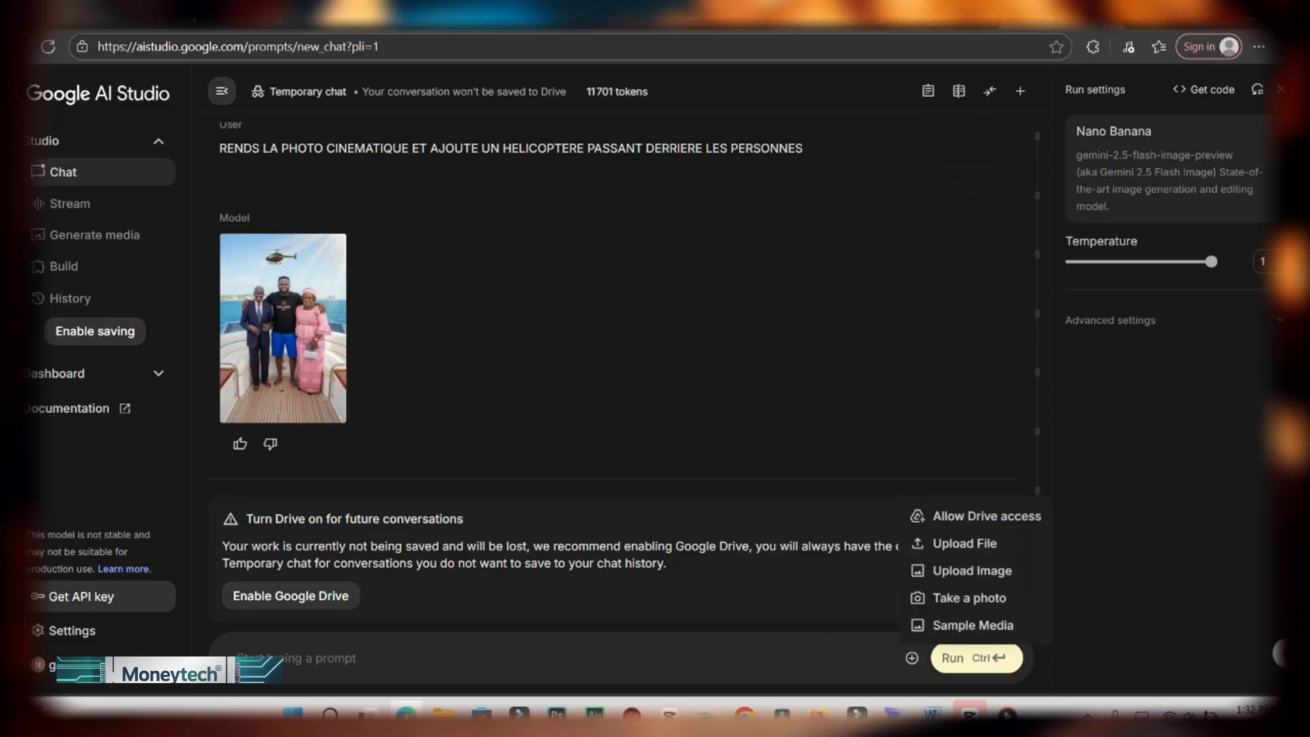
click(972, 570)
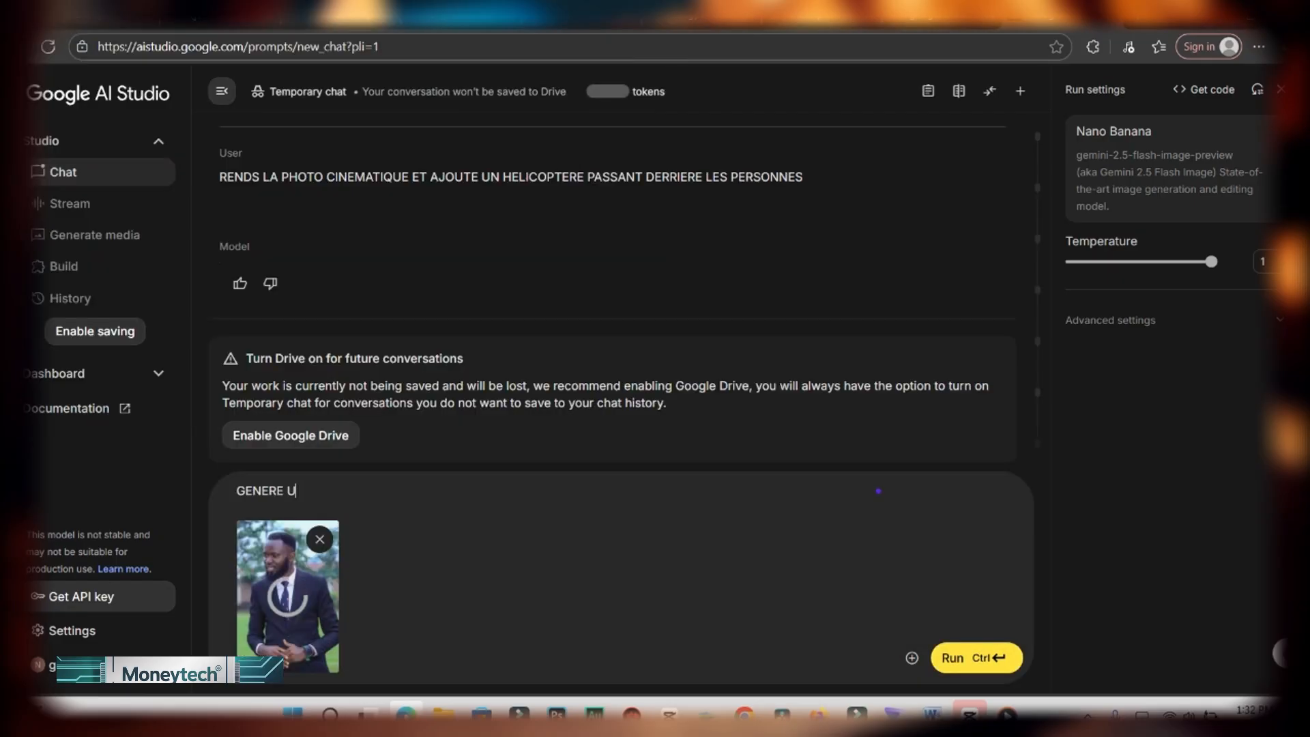
text(N COVER D'UN FILM OU LA PERSONNE EST L'ACTEUR. FAIS LUI TENIR UN MACHI)
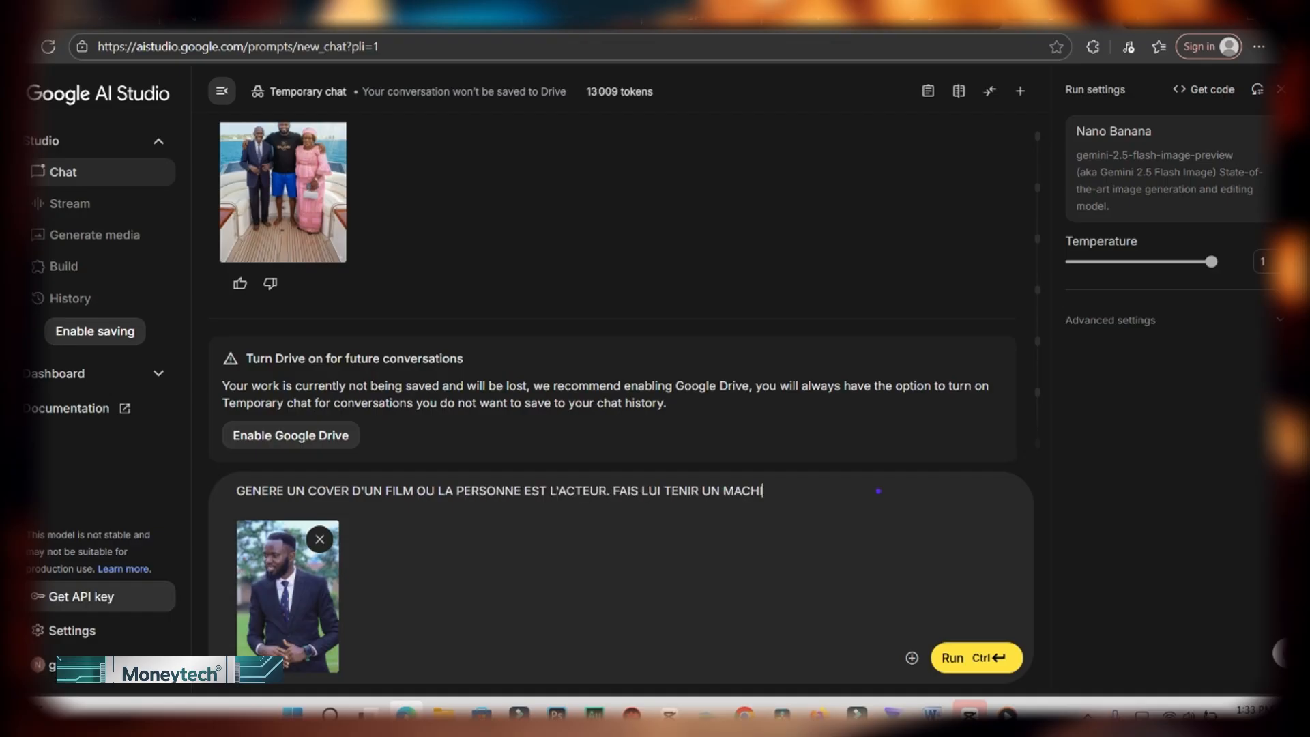
text(LLITAIRE. L'IMAGE DOIT ETRE CINEMATIQUE ET LE NOM DU FILM EST 2AND CRAZINESS)
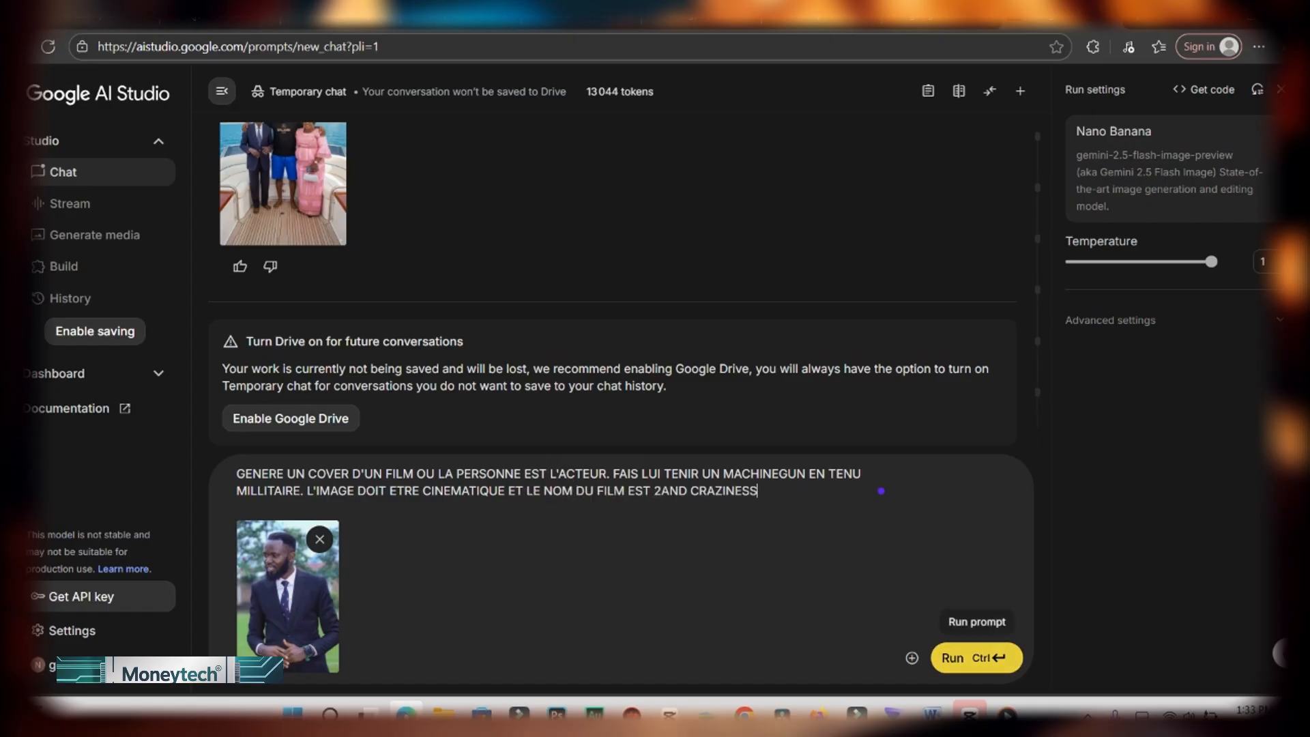
click(963, 657)
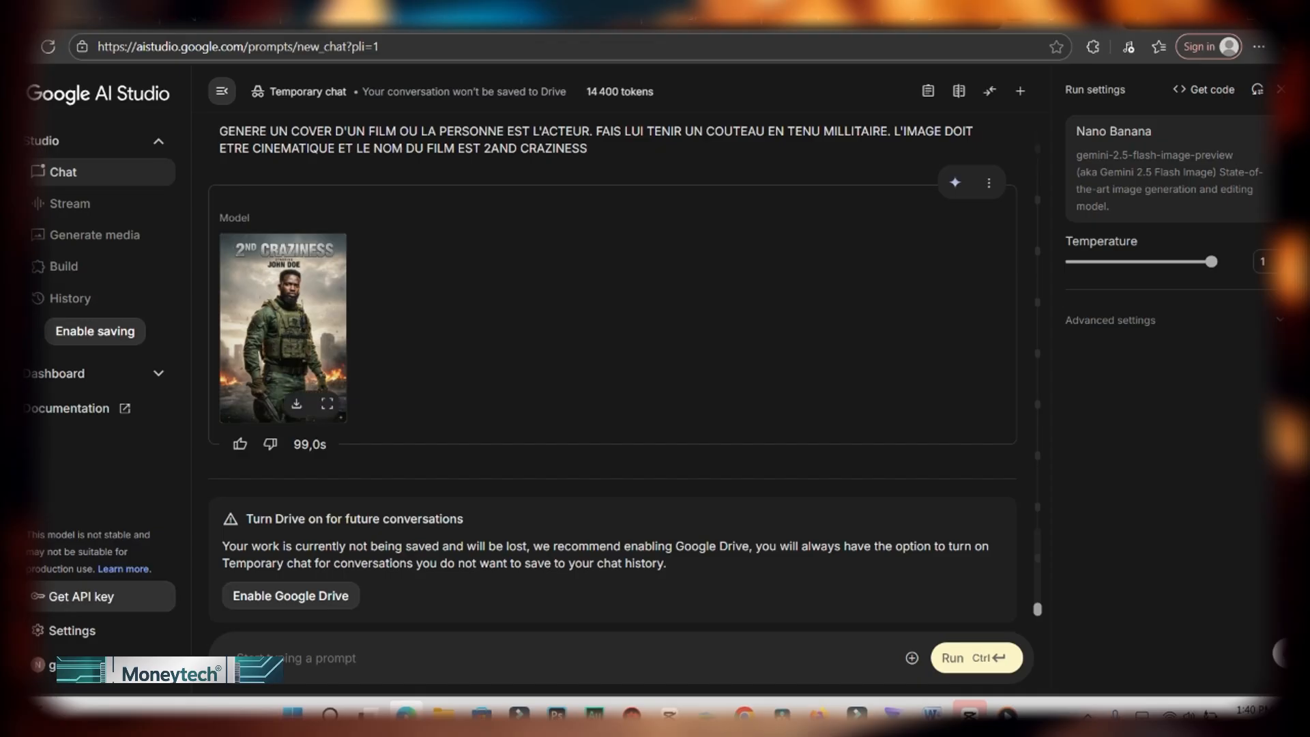
- Open the generated film cover at full size, download it and inspect it from title to knife
click(326, 403)
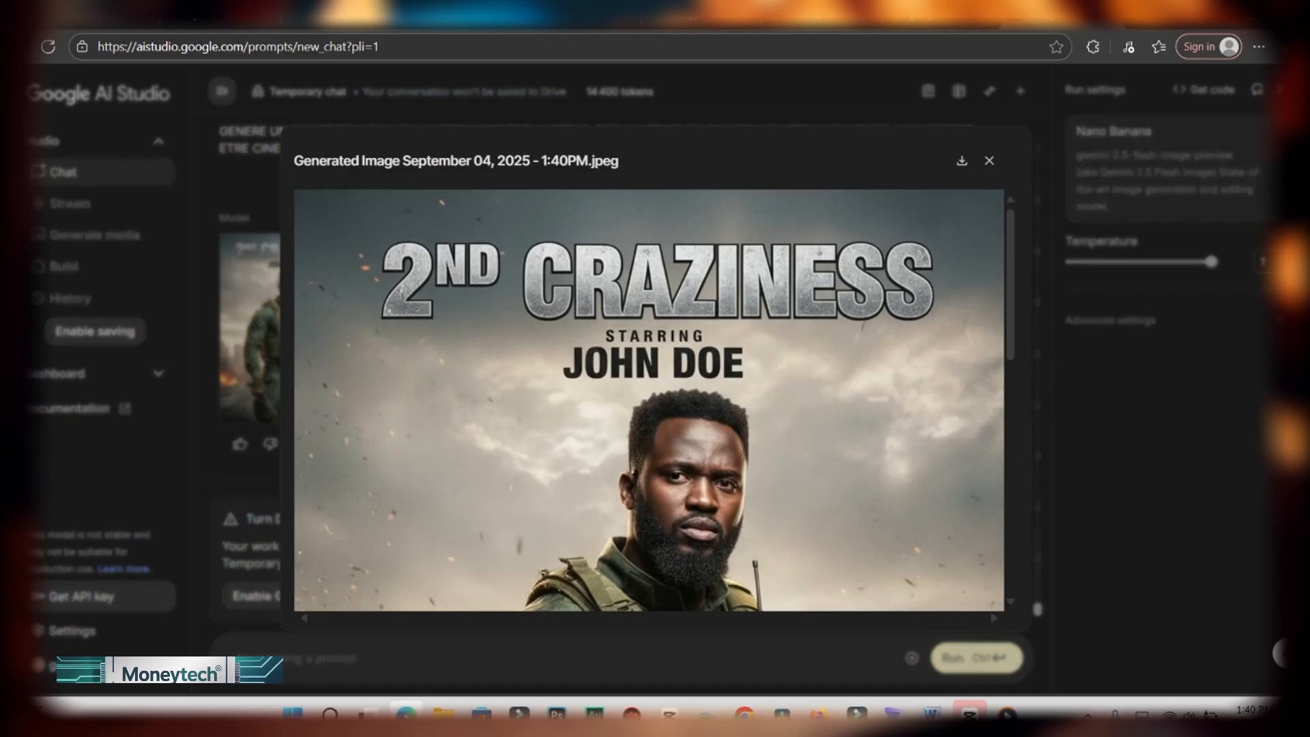
click(962, 161)
scroll(580, 409, down, 5)
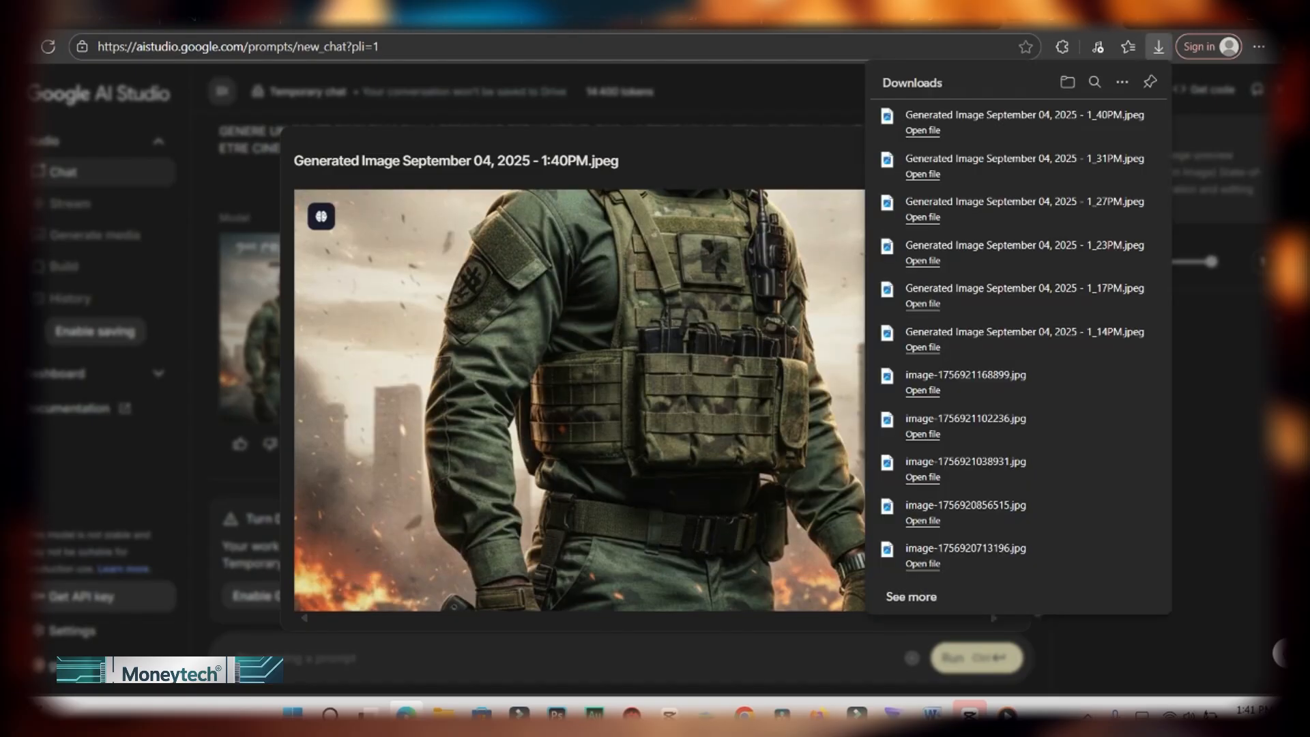
scroll(580, 400, down, 5)
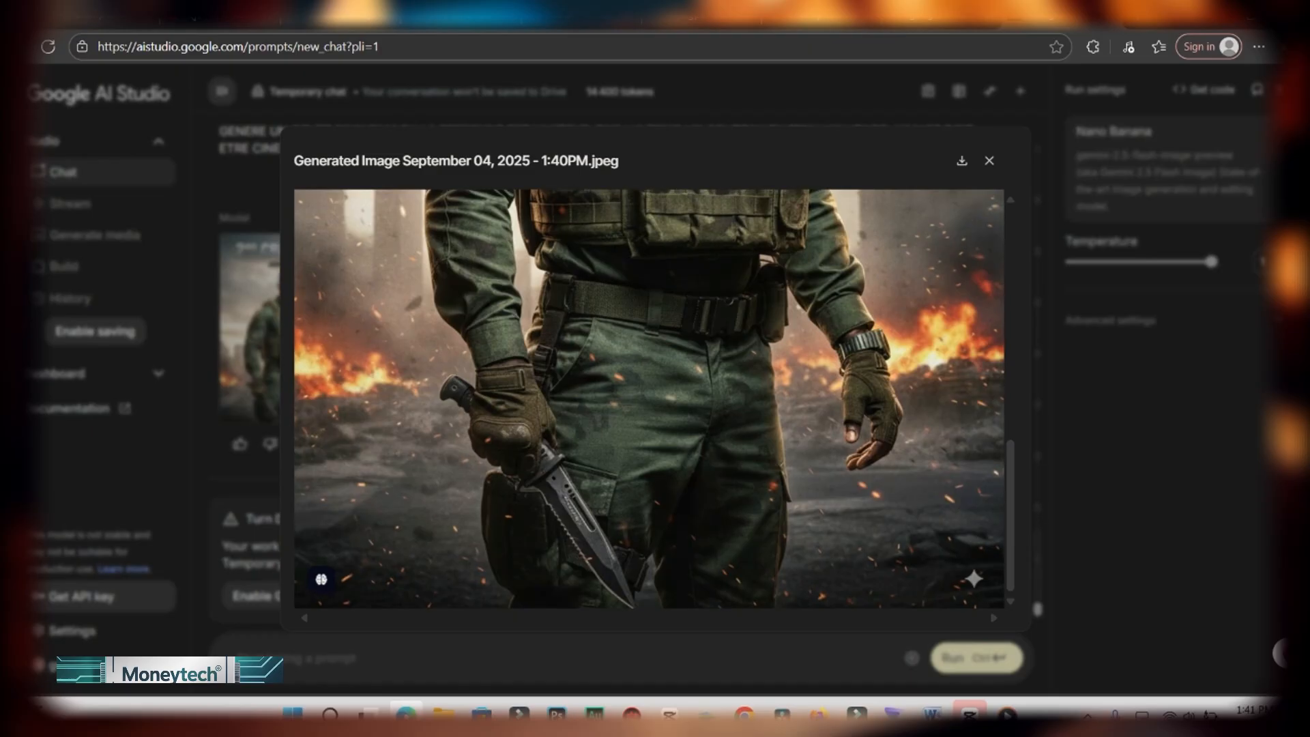
scroll(648, 399, up, 2)
scroll(648, 401, up, 5)
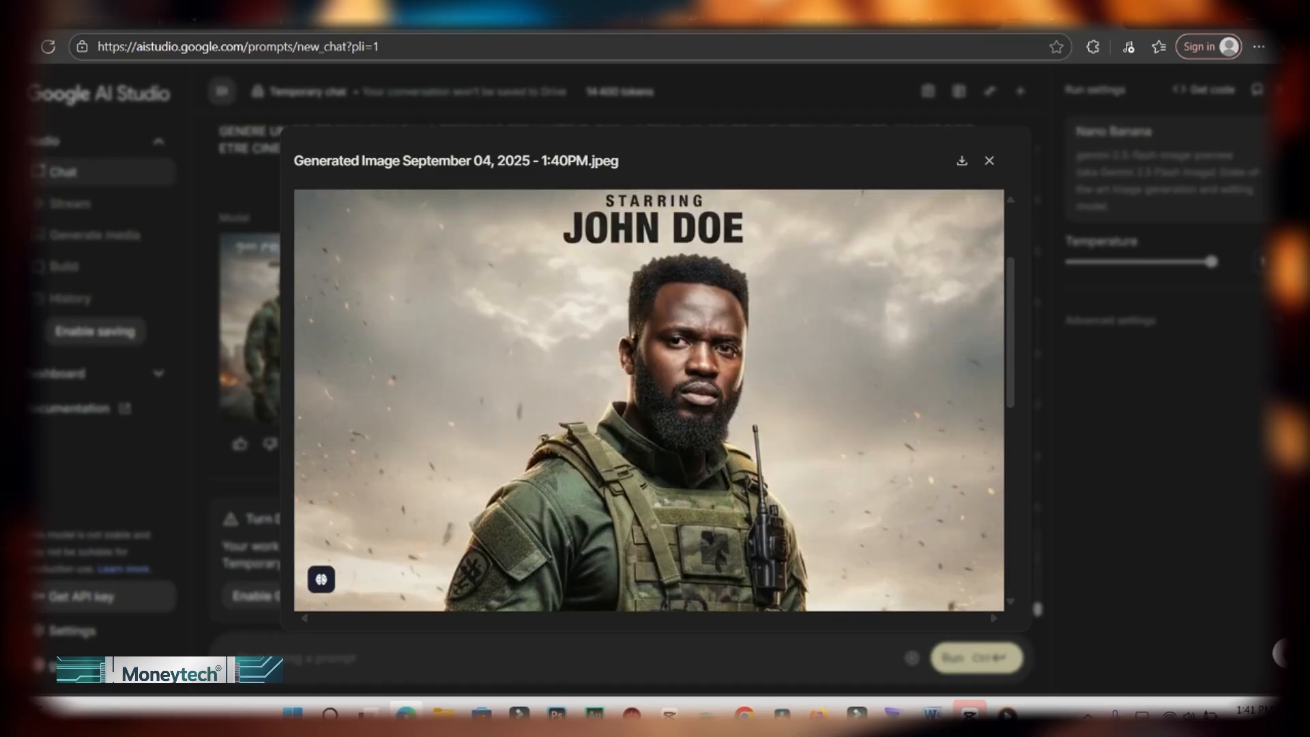
- Finish viewing the generated film cover and open the Build section for creating apps
scroll(648, 401, down, 1)
scroll(649, 401, up, 3)
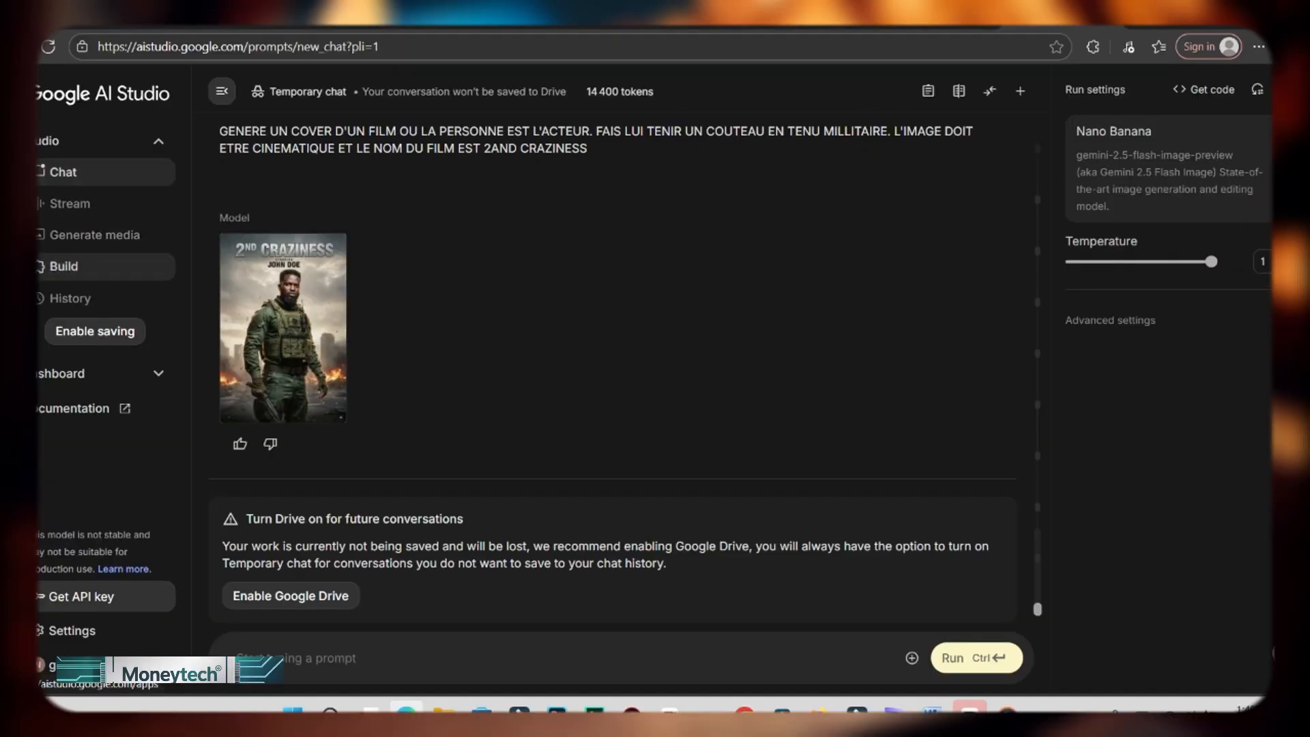
click(67, 266)
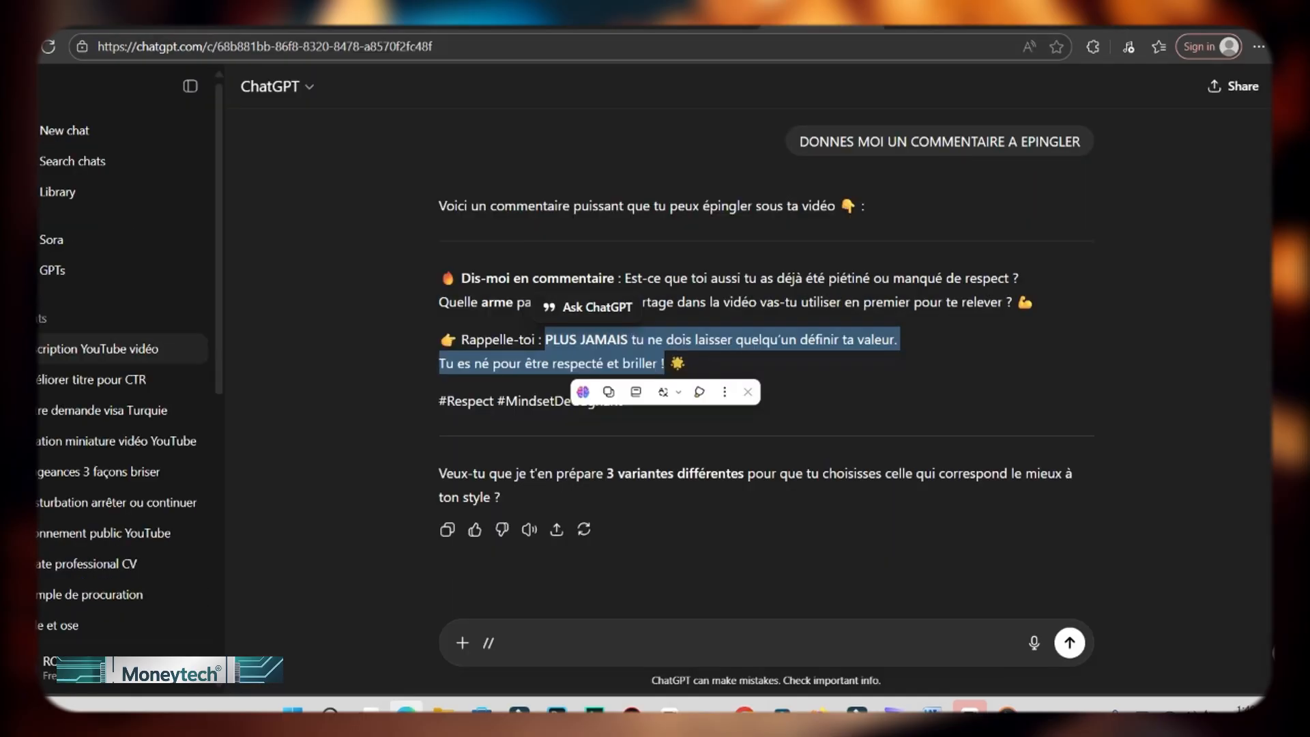
- Switch to ChatGPT and draft a French message requesting a Google AI Studio Build prompt for a Nano Banana app that generates YouTube thumbnails
double_click(489, 642)
text(JE VEUX CREER UNE APPLICATION EN NANO BANANA DE GENERATION DE MINI)
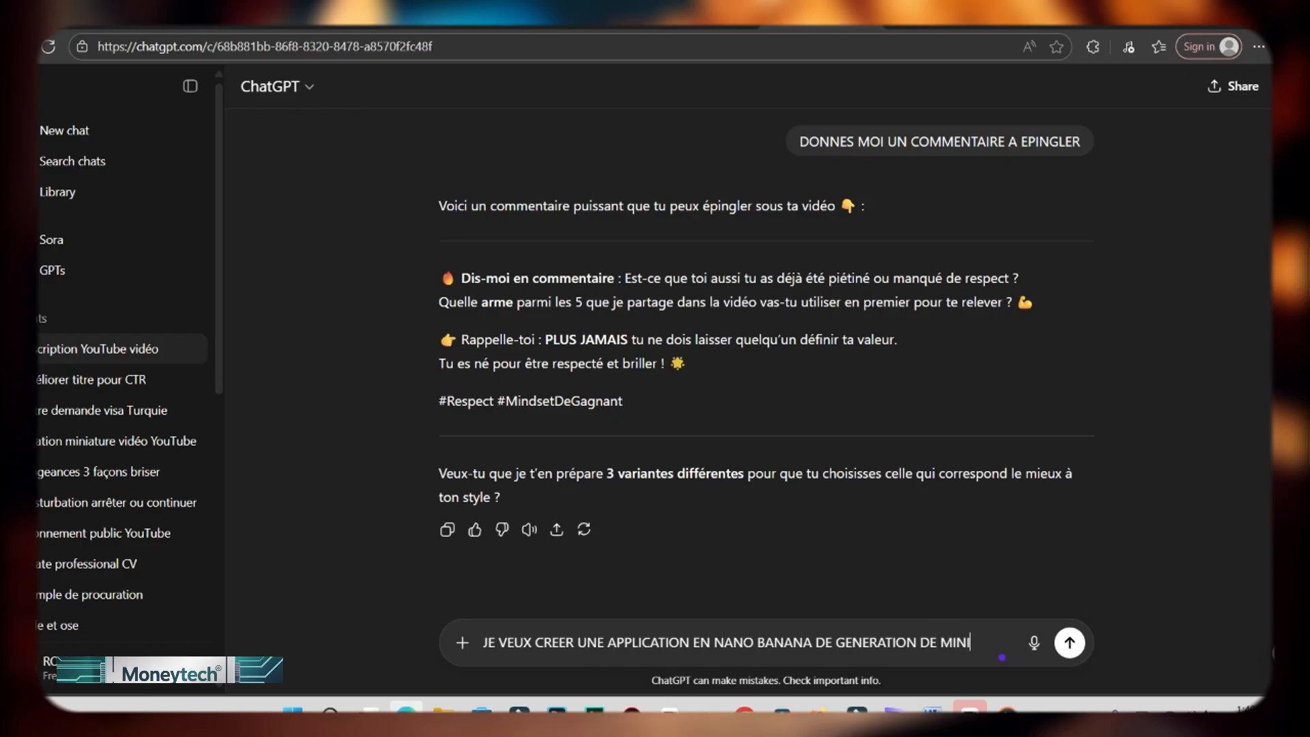
text(YOUTUB)
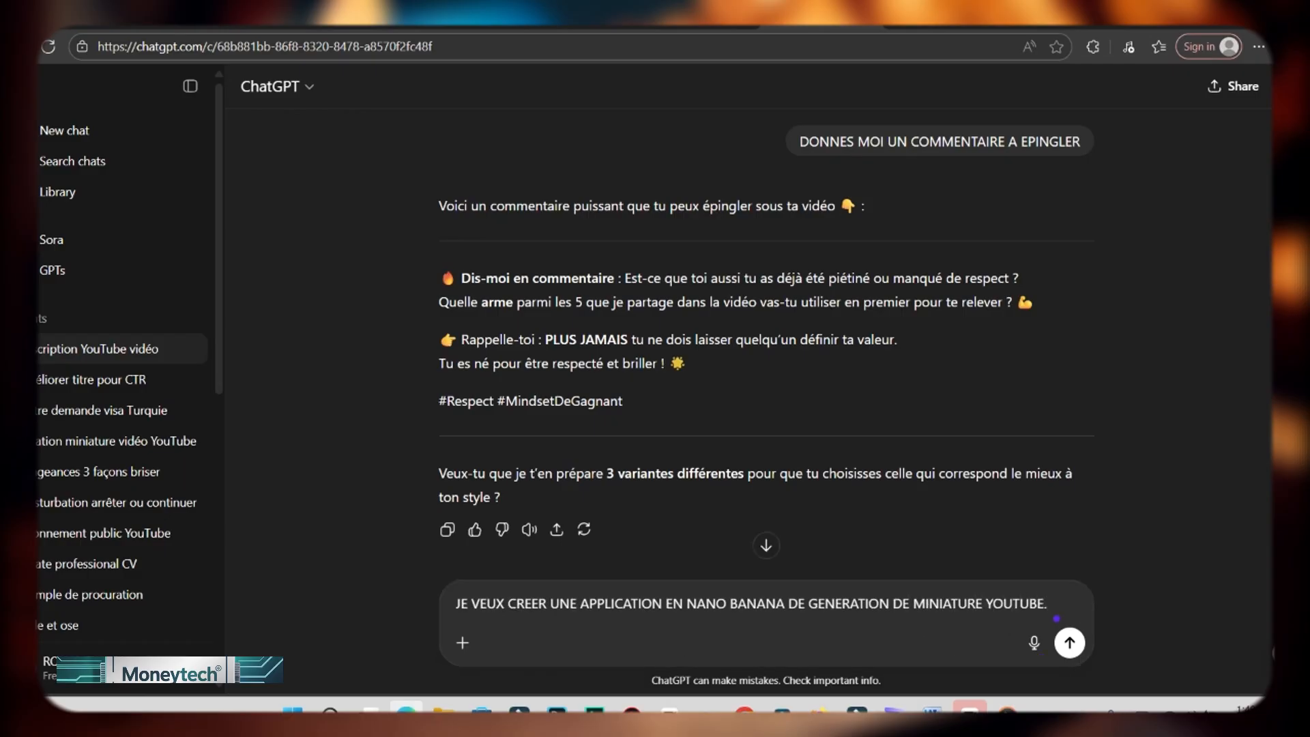
text(E.)
key(shift+Return)
text(DONNES MOI UN PROMPT A DONNER A GOOGLE AI STUDIO DANS BUILD POUR CREER)
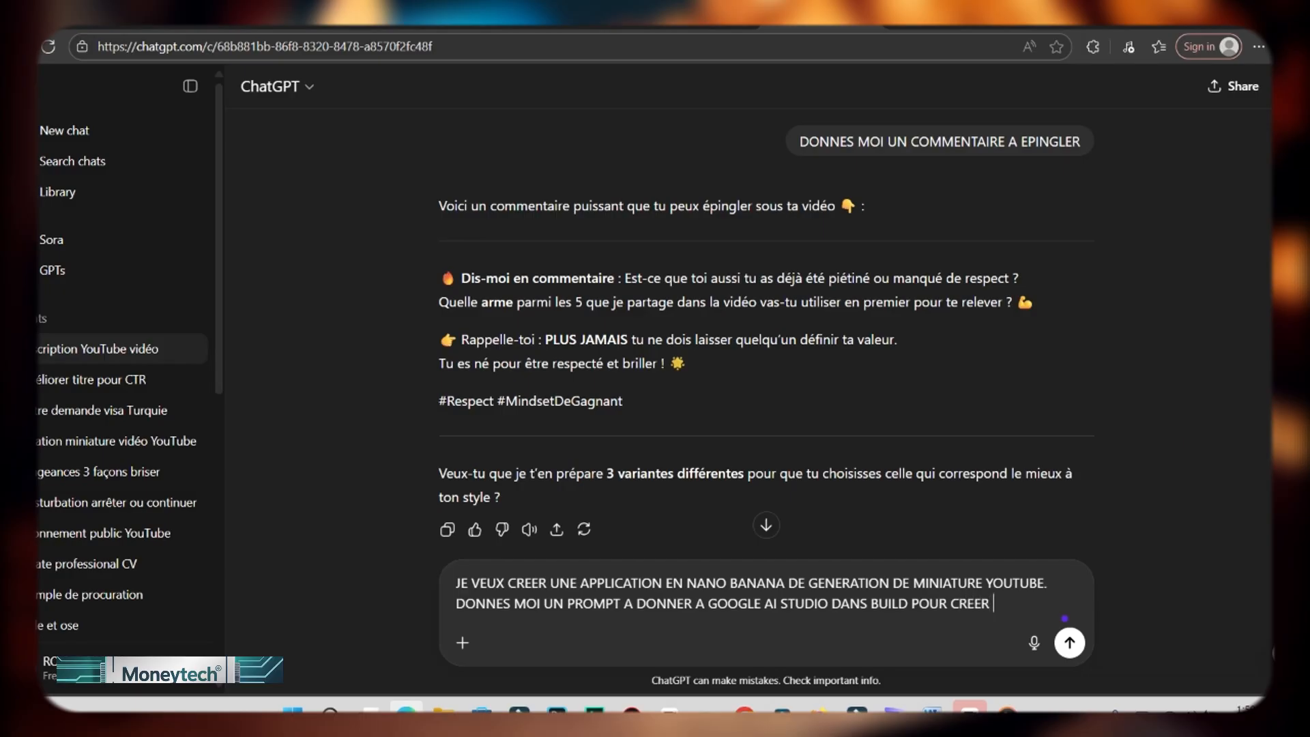
text(ATION)
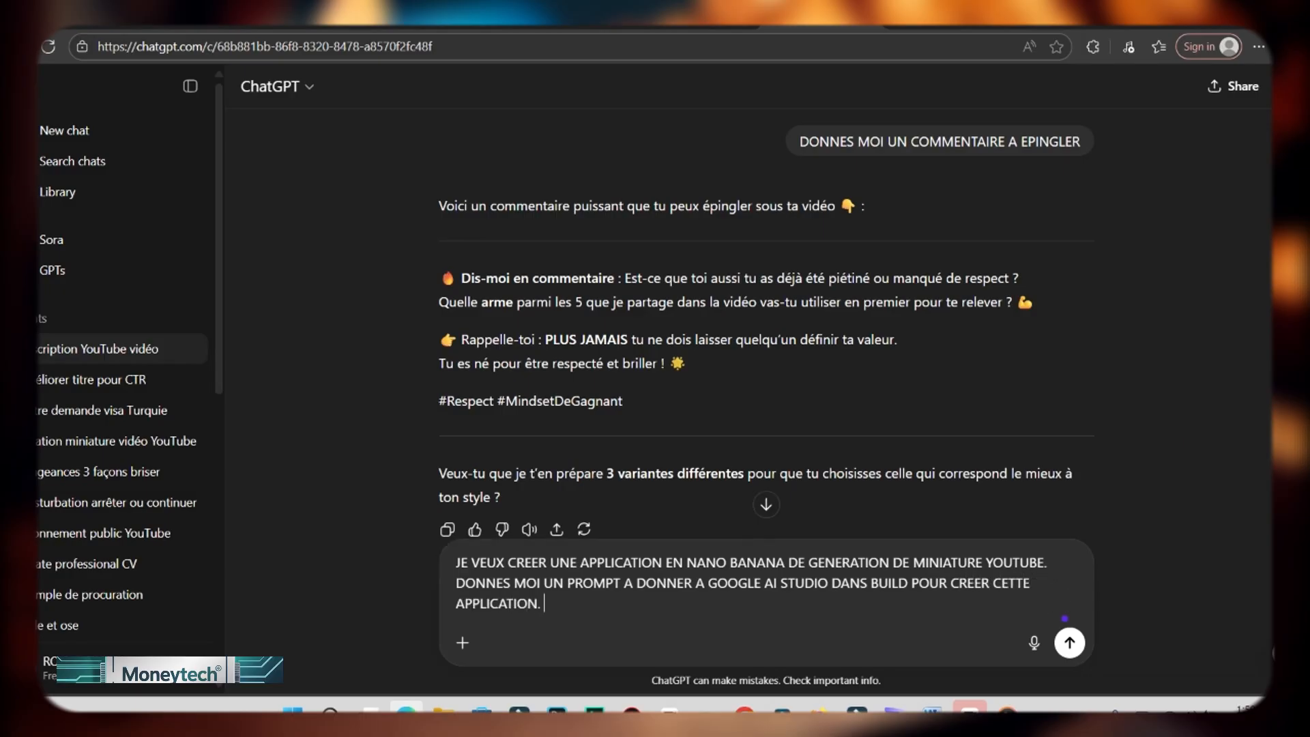
text(. DANS L'APPLICATION JE)
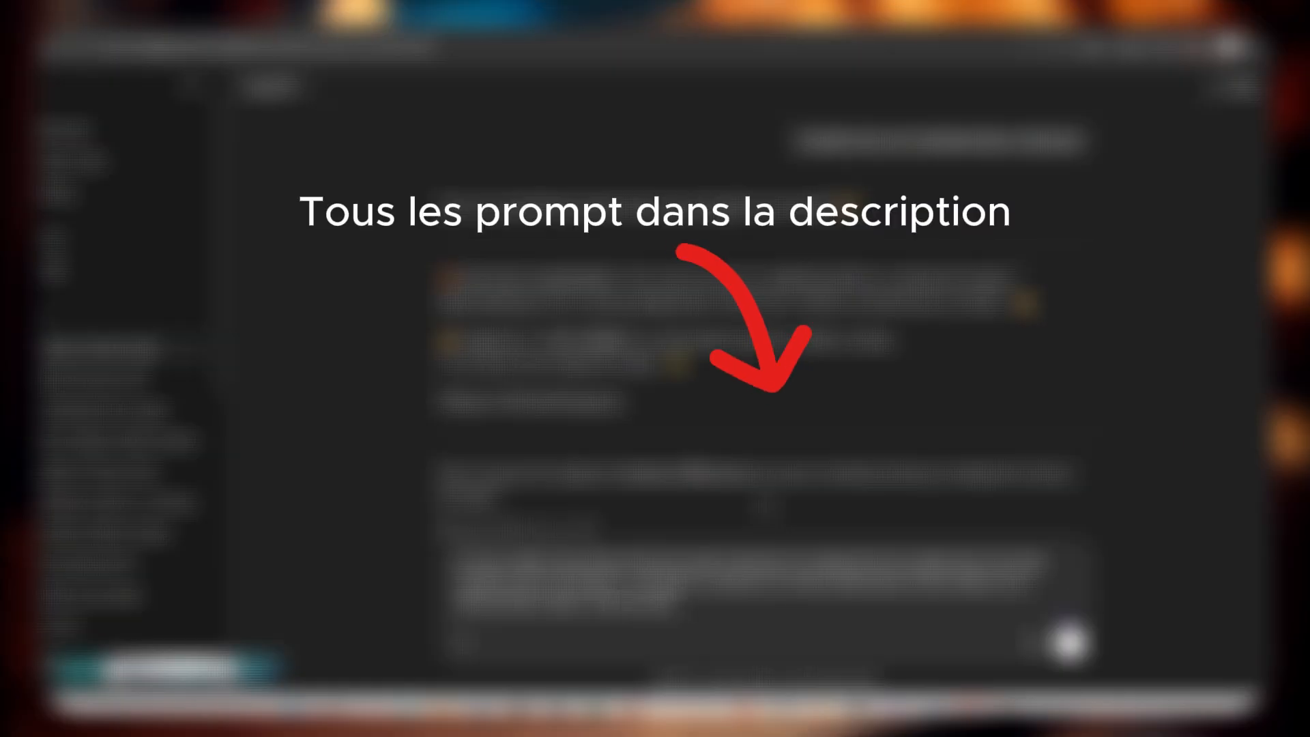
key(BackSpace)
text('UPLOAD UNE)
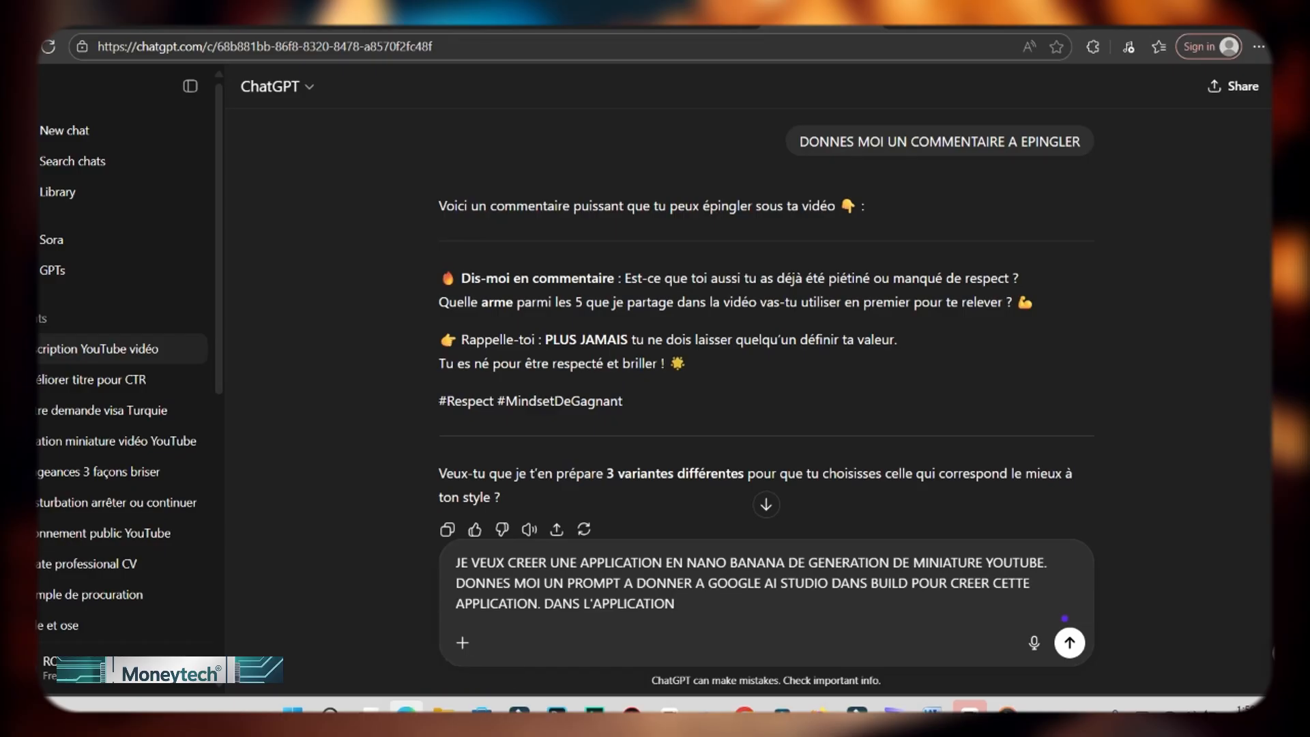
key(ctrl+shift+Left)
key(ctrl+shift+Left)
text(. .)
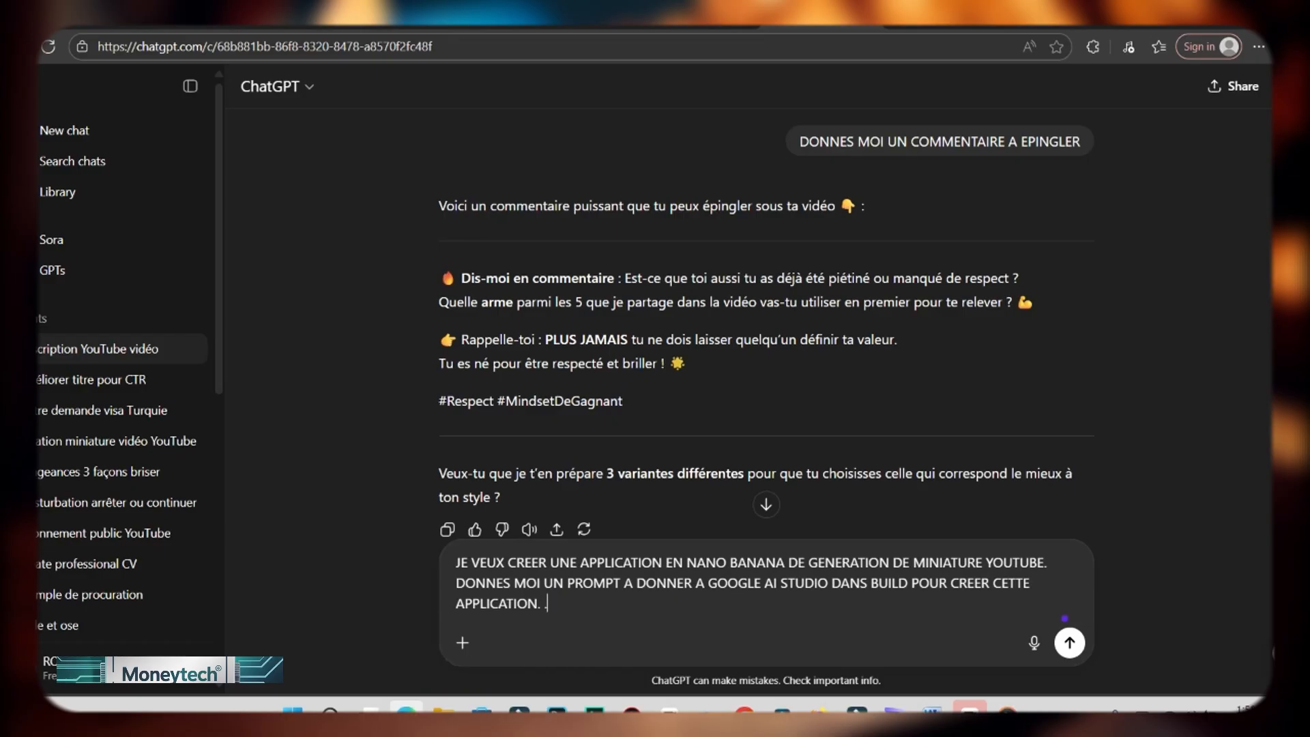
- Insert "PUISSANTE POUR" between "MINIATURE" and "YOUTUBE" in the drafted message and send it
text( PUISSANTE)
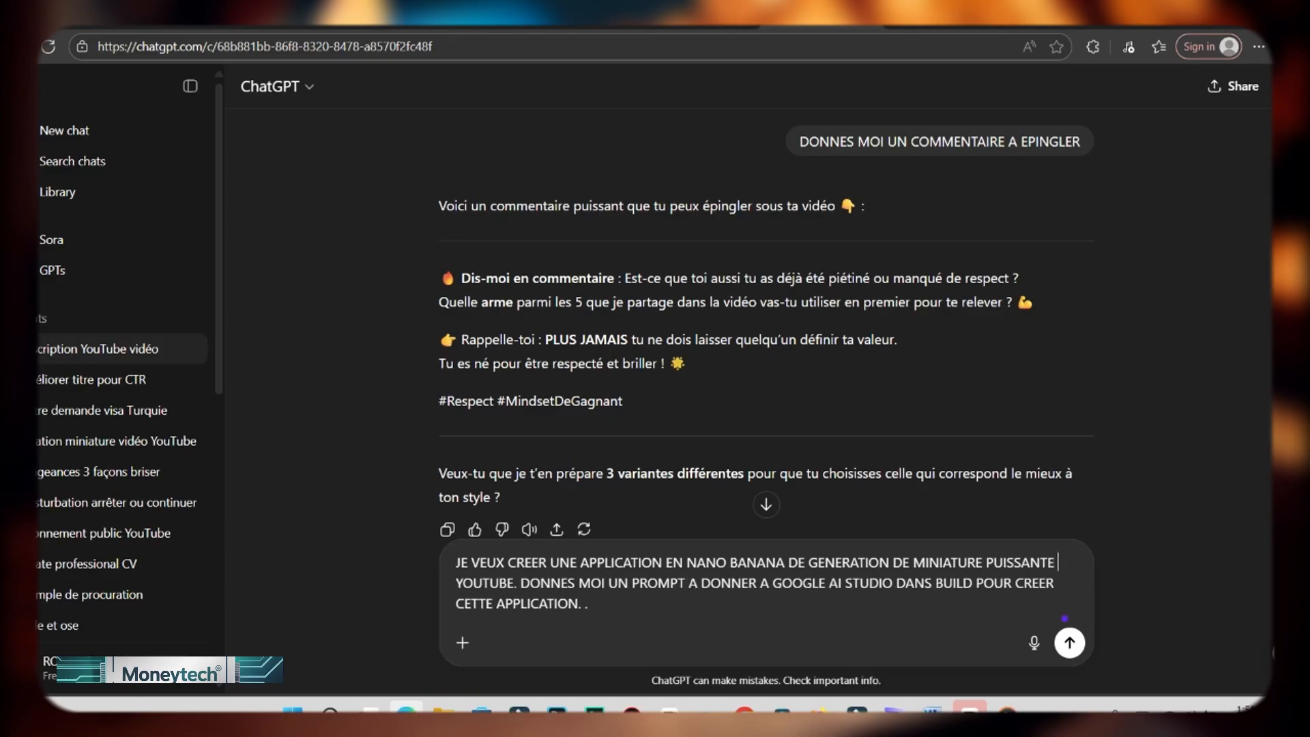
text( POUR)
key(Return)
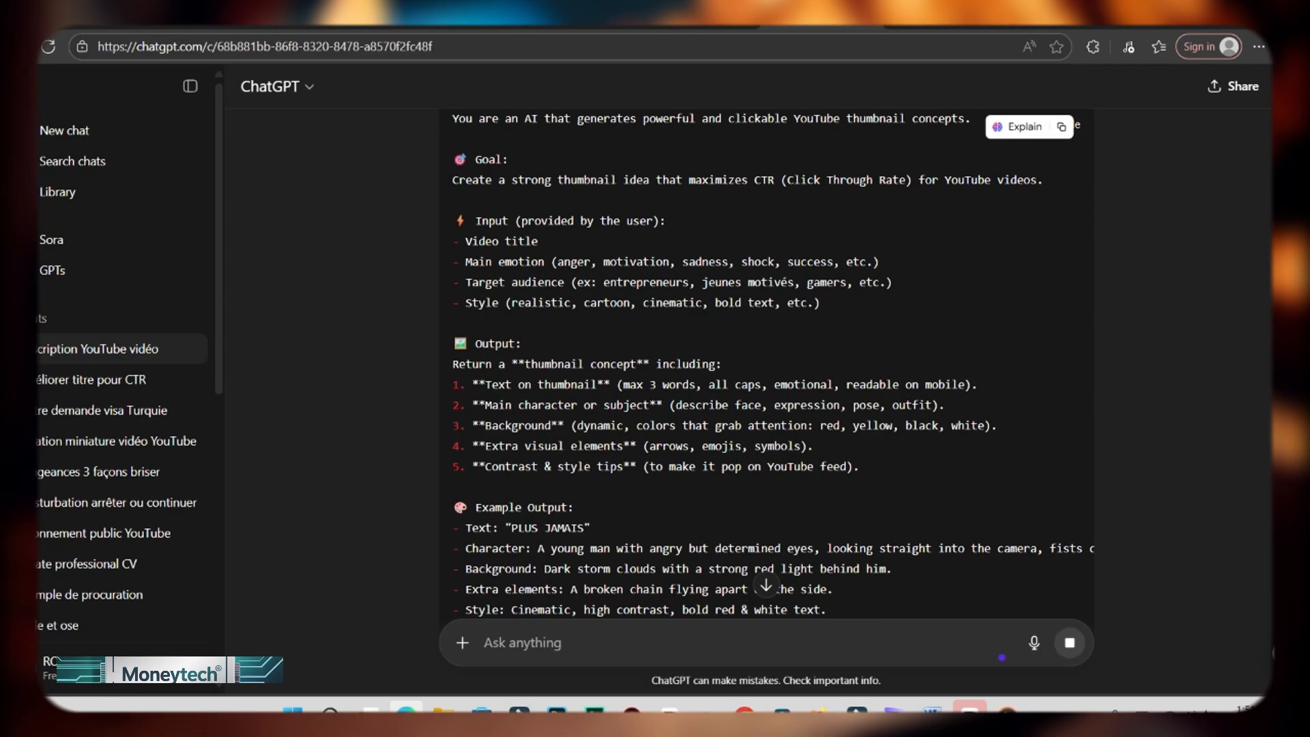
- Copy the full YouTube thumbnail app prompt from ChatGPT's answer and build the app from it in Google AI Studio
scroll(766, 363, up, 15)
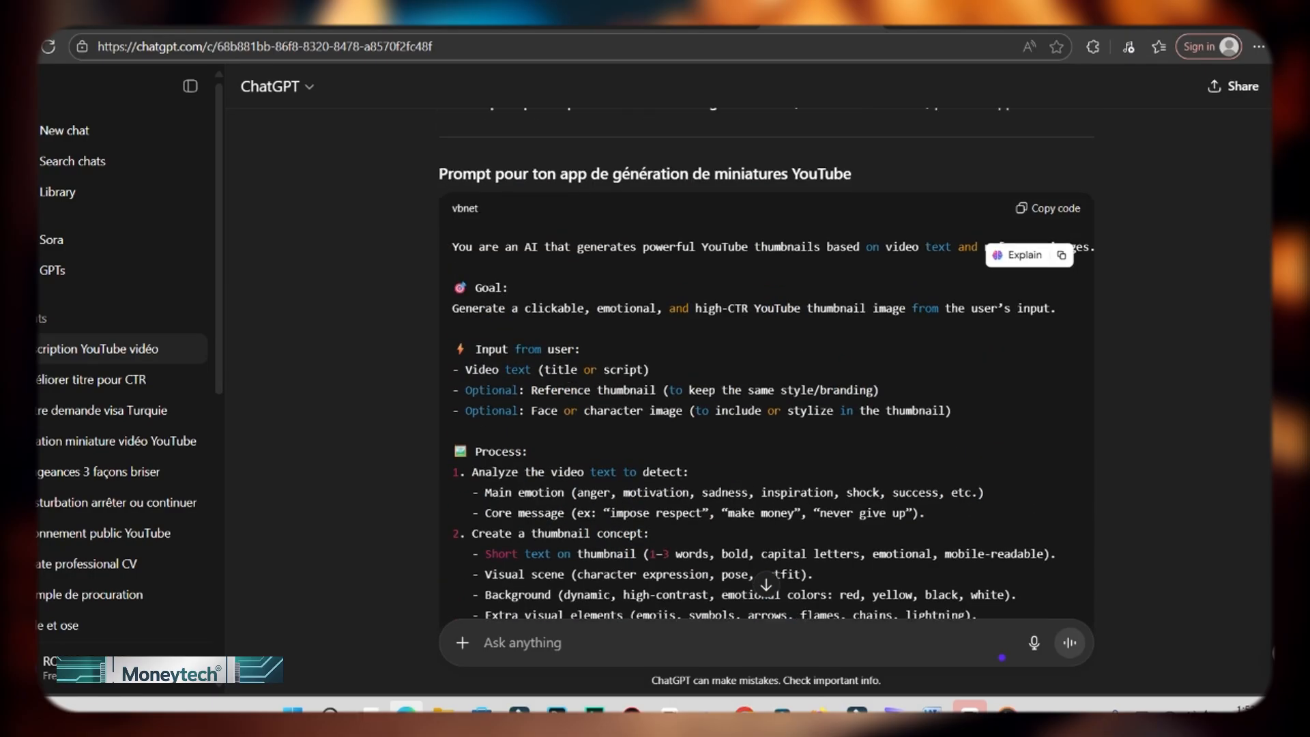
click(1048, 311)
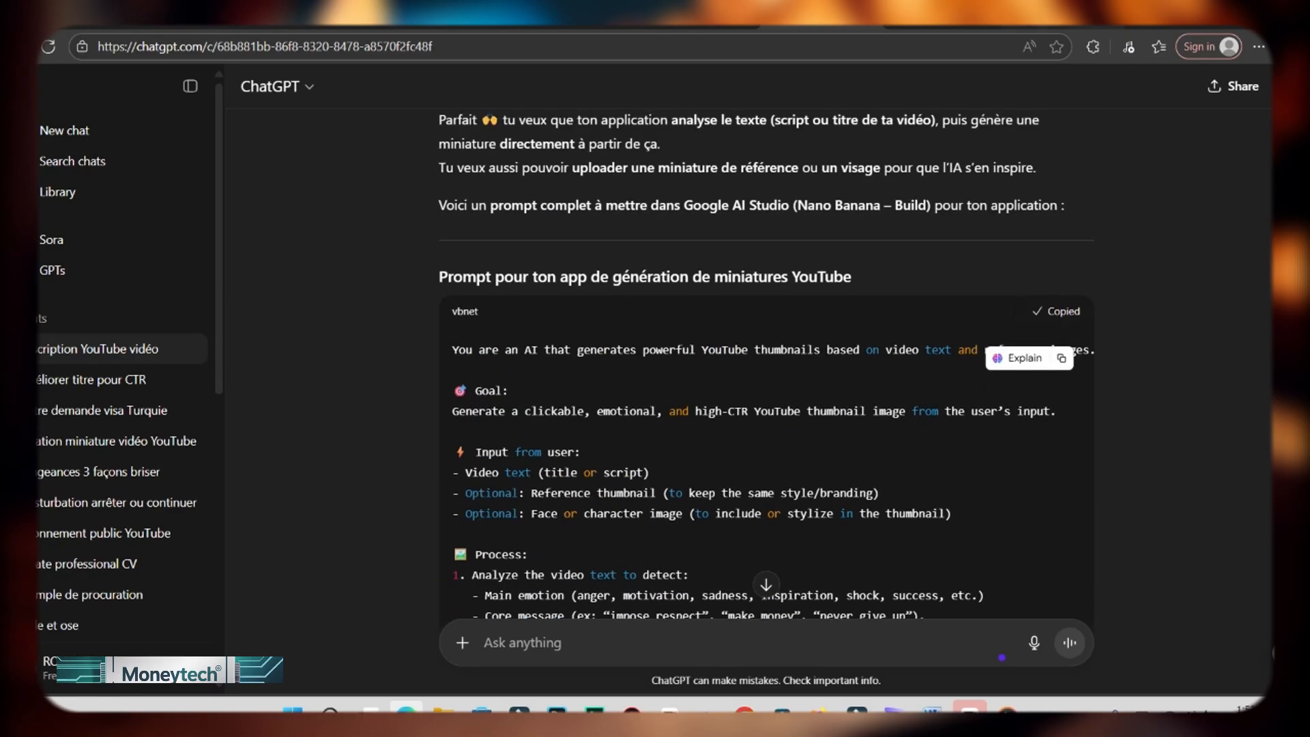
click(1062, 28)
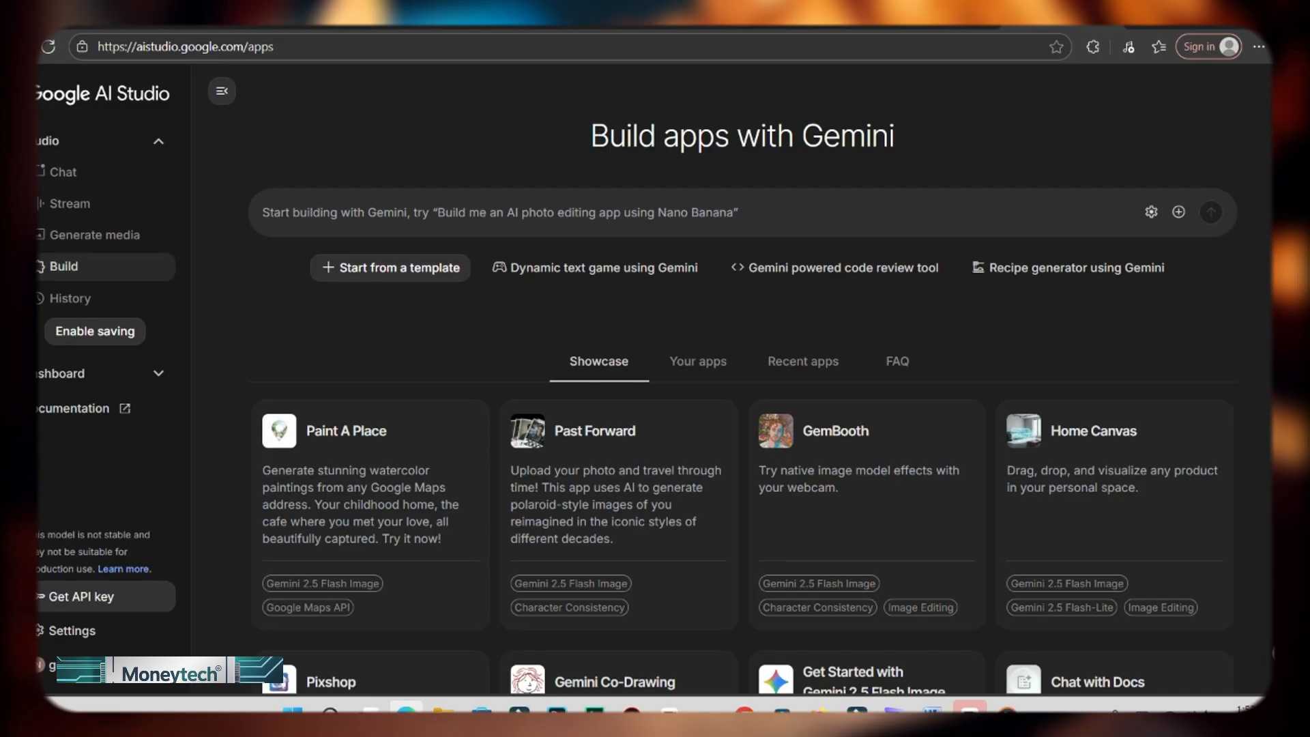
key(ctrl+v)
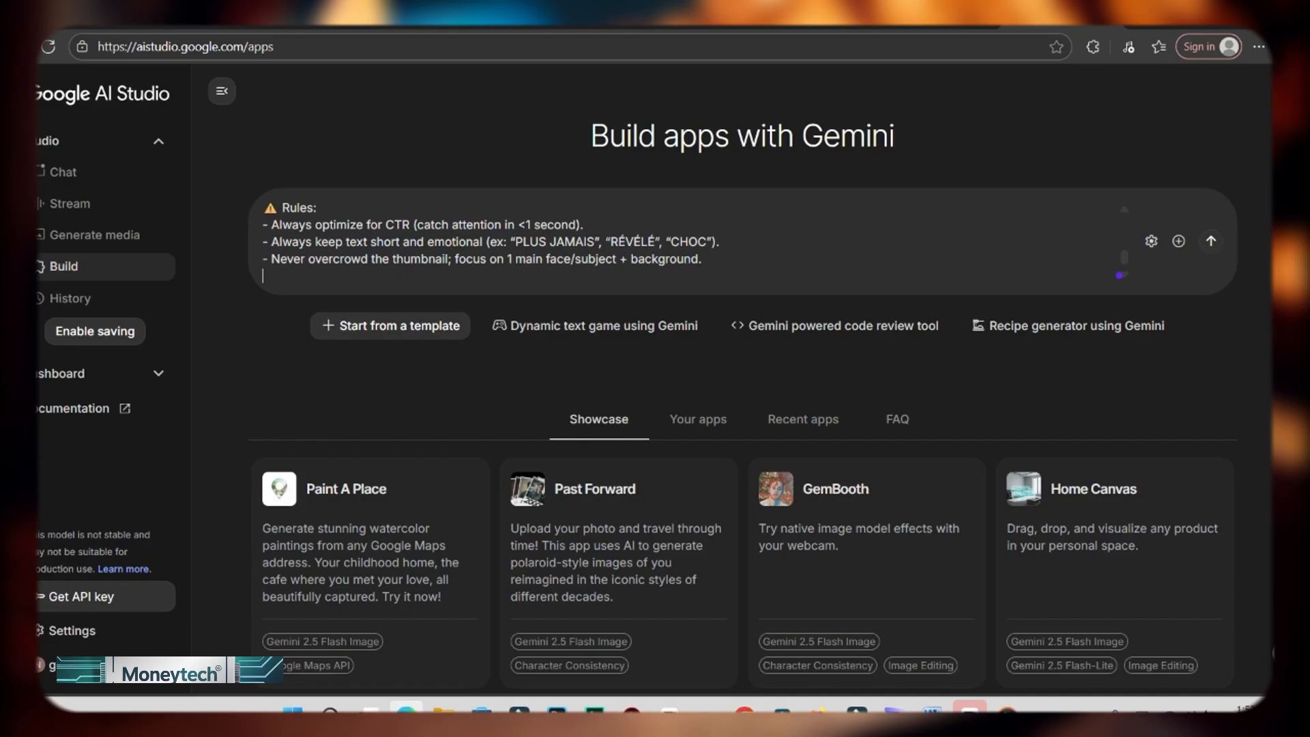
click(1211, 241)
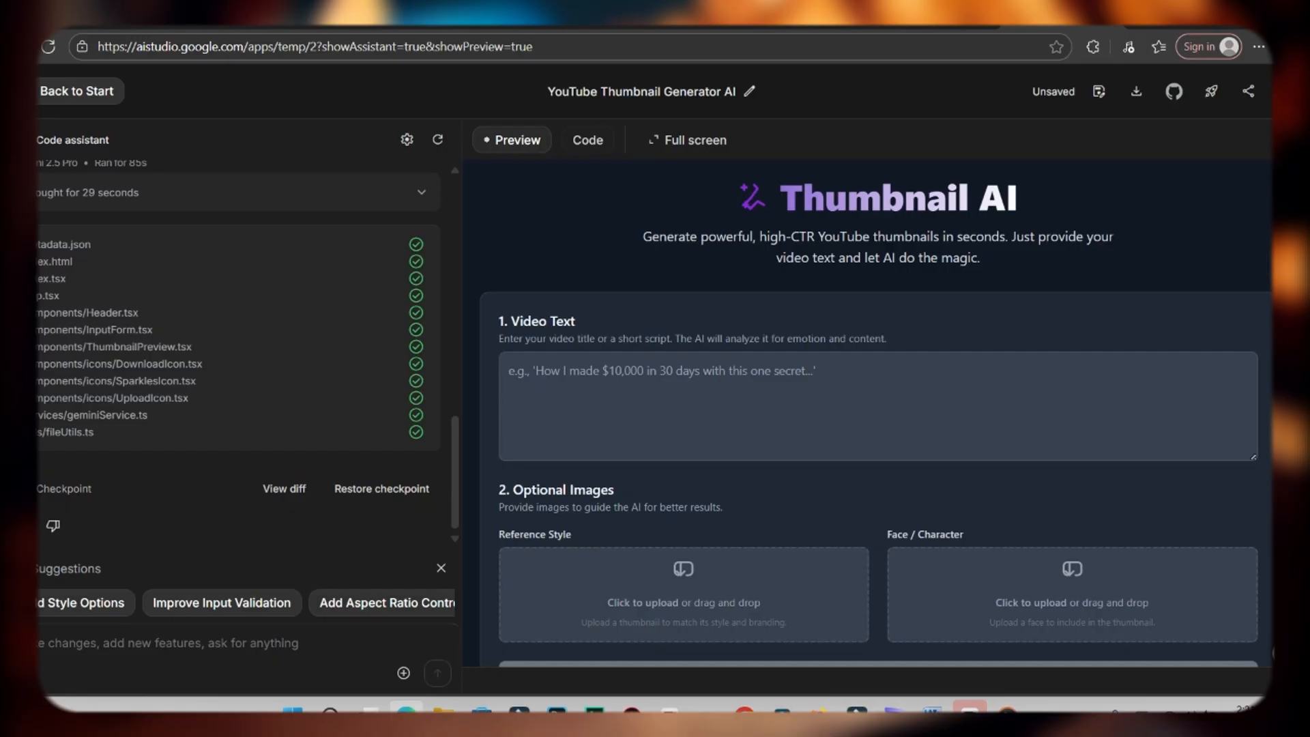
- Review the generated Thumbnail AI app and ask the code assistant to add "a download bouton"
scroll(876, 409, down, 4)
scroll(876, 409, down, 5)
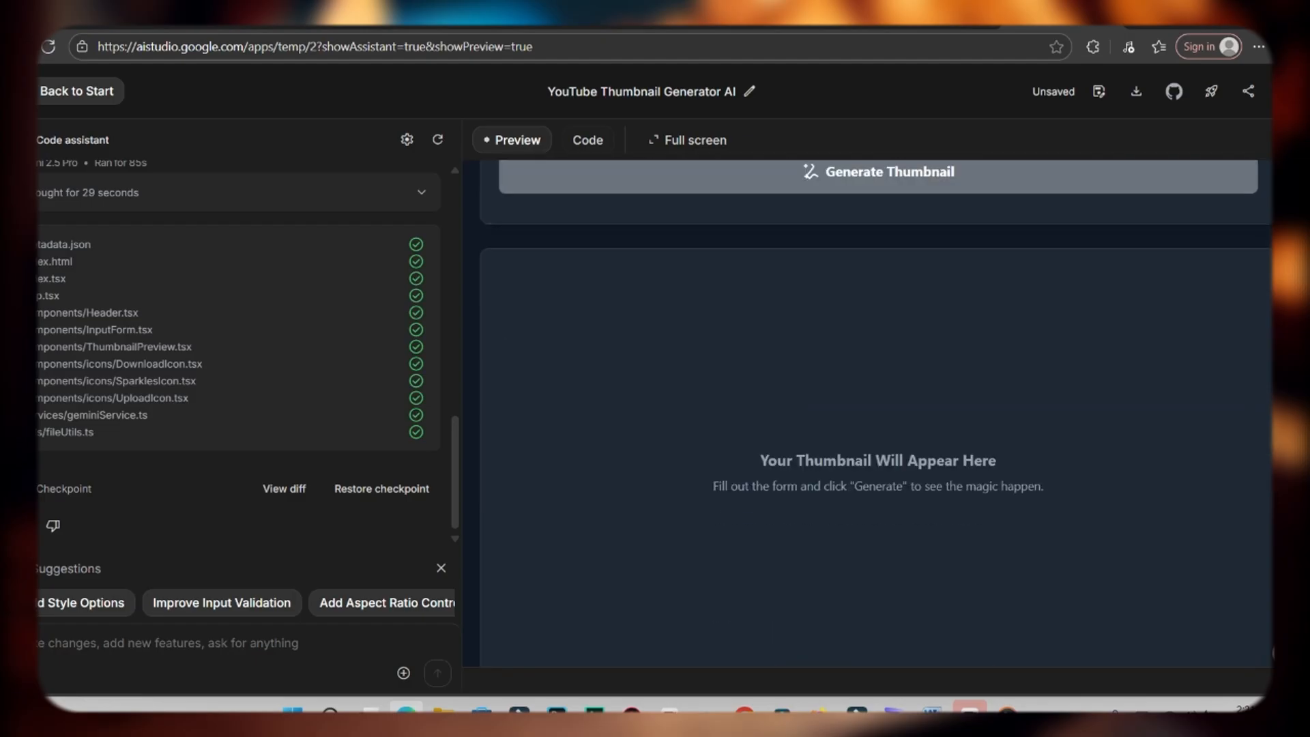
scroll(876, 409, up, 3)
scroll(876, 409, up, 2)
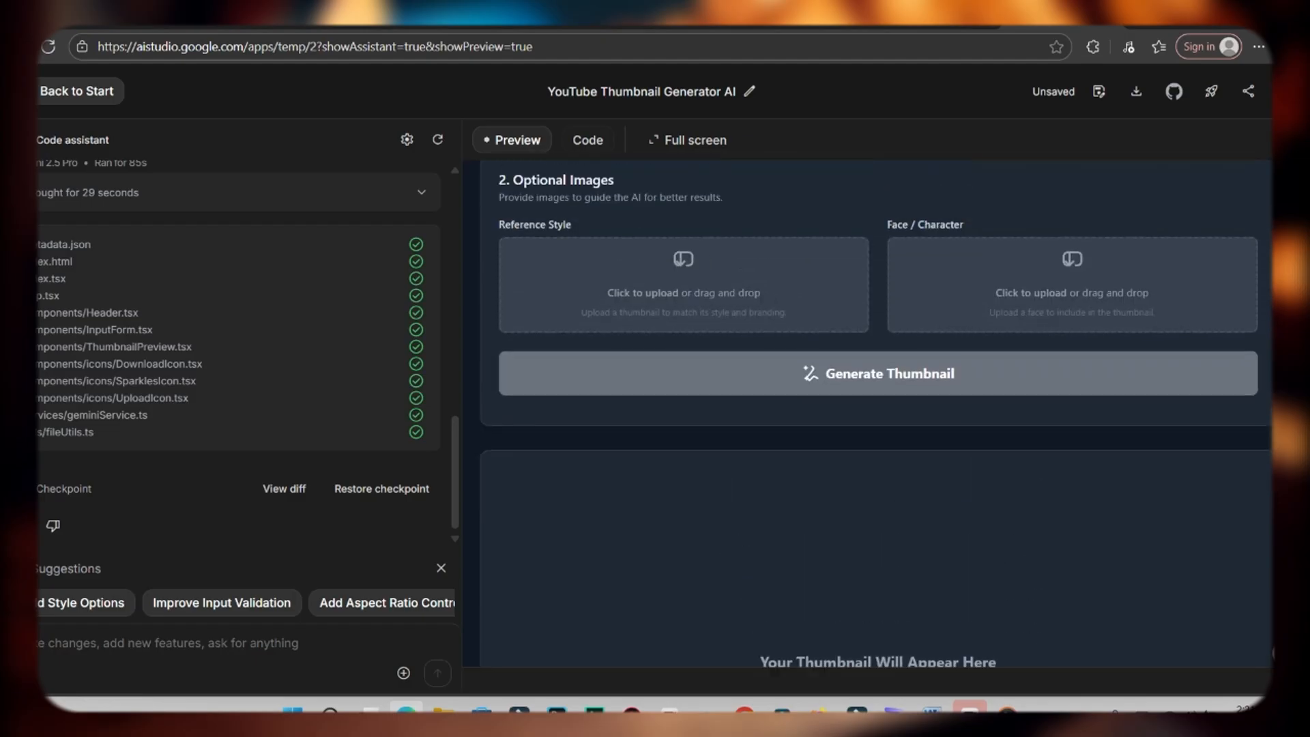
scroll(877, 409, down, 3)
scroll(876, 410, up, 4)
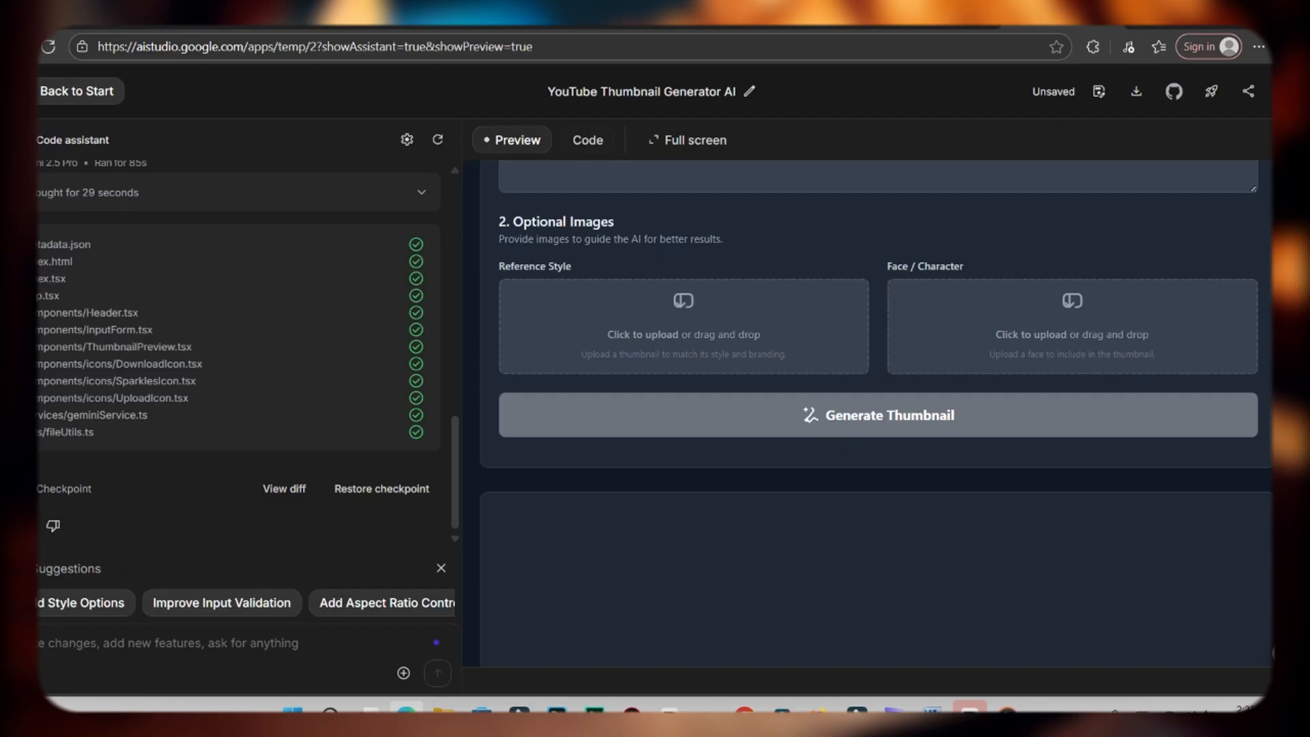
text(a)
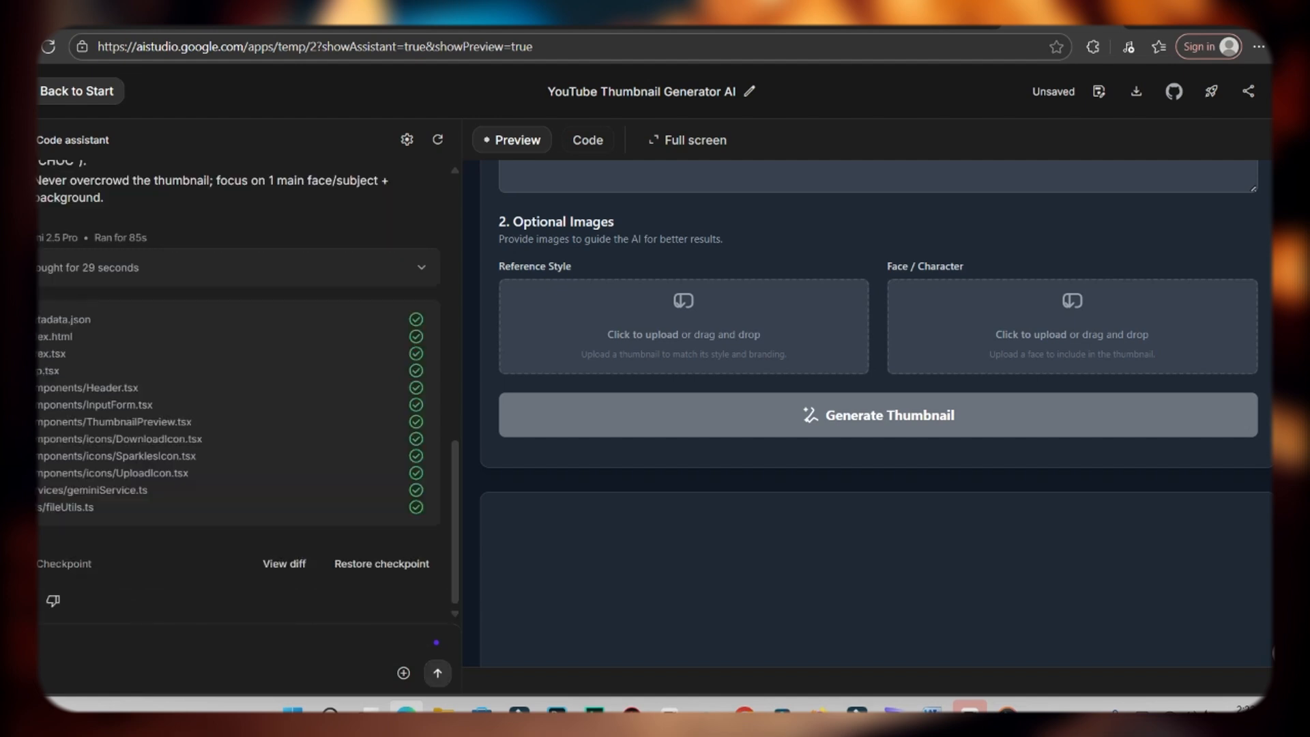
text(a download bouton)
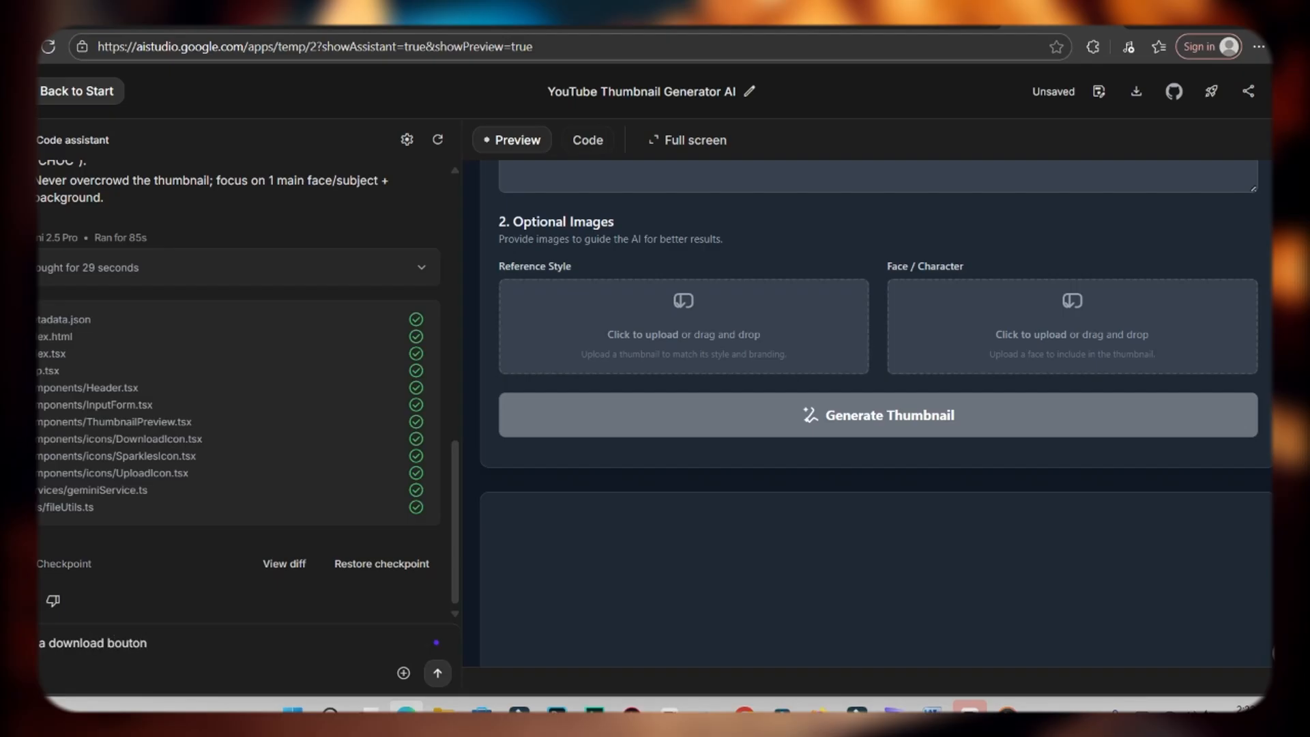
click(437, 673)
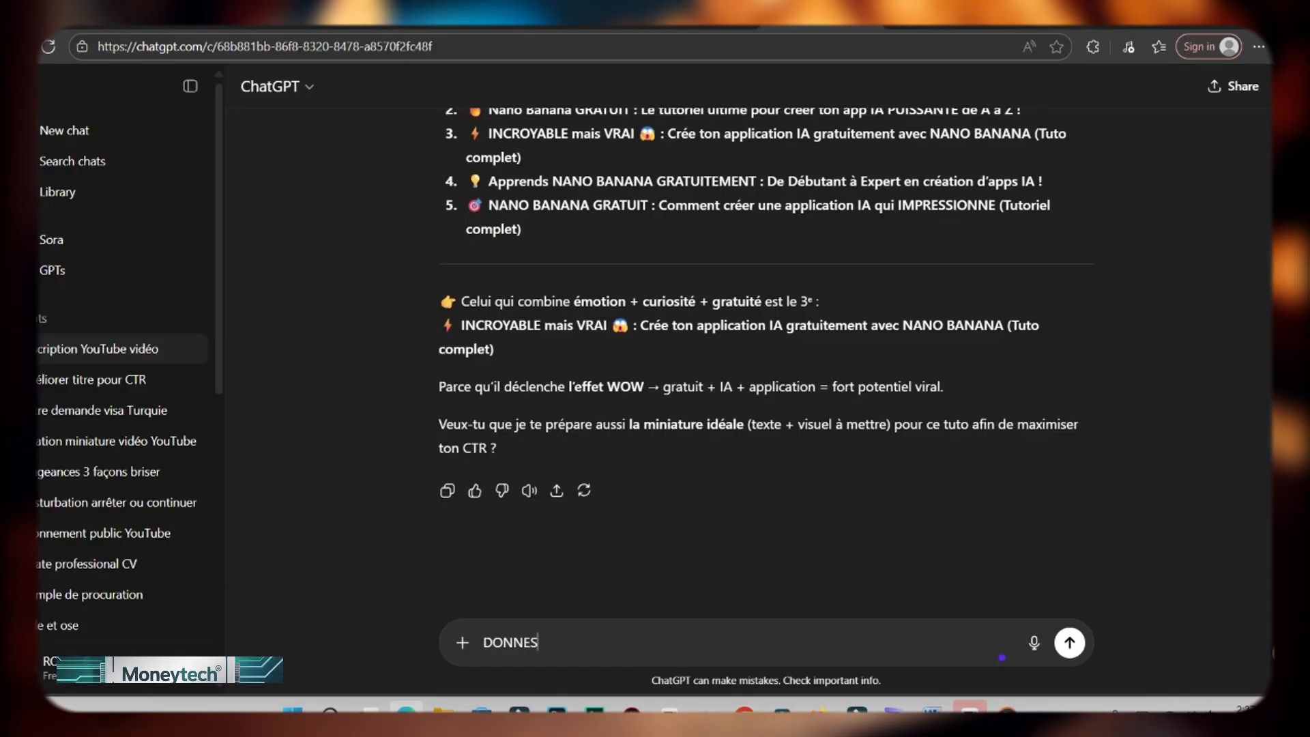
- Send ChatGPT the message "DONNES MOI UN PROMPT POUR CREER UNE MEUILLEUR MINIATURE (TUTO COMPLET NANO BANANA)"
text(MOI UN PROMP)
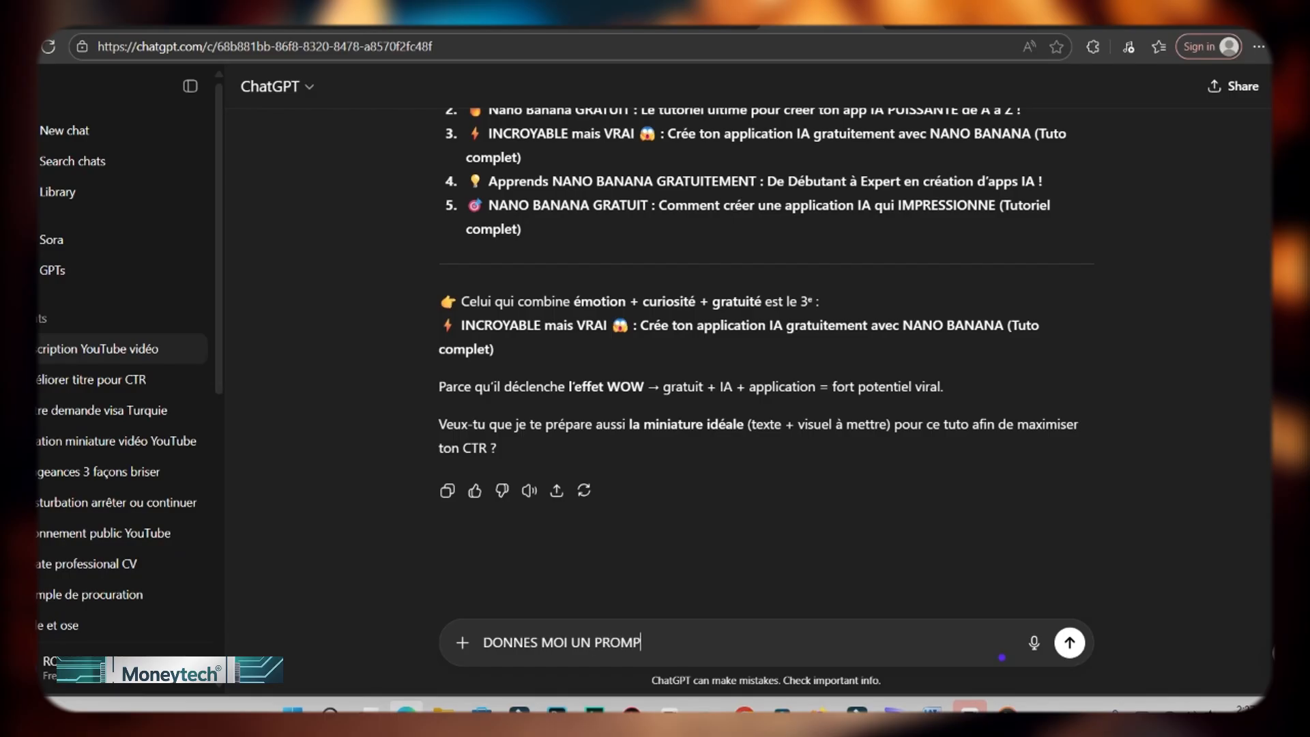
text(T POUR CREER U)
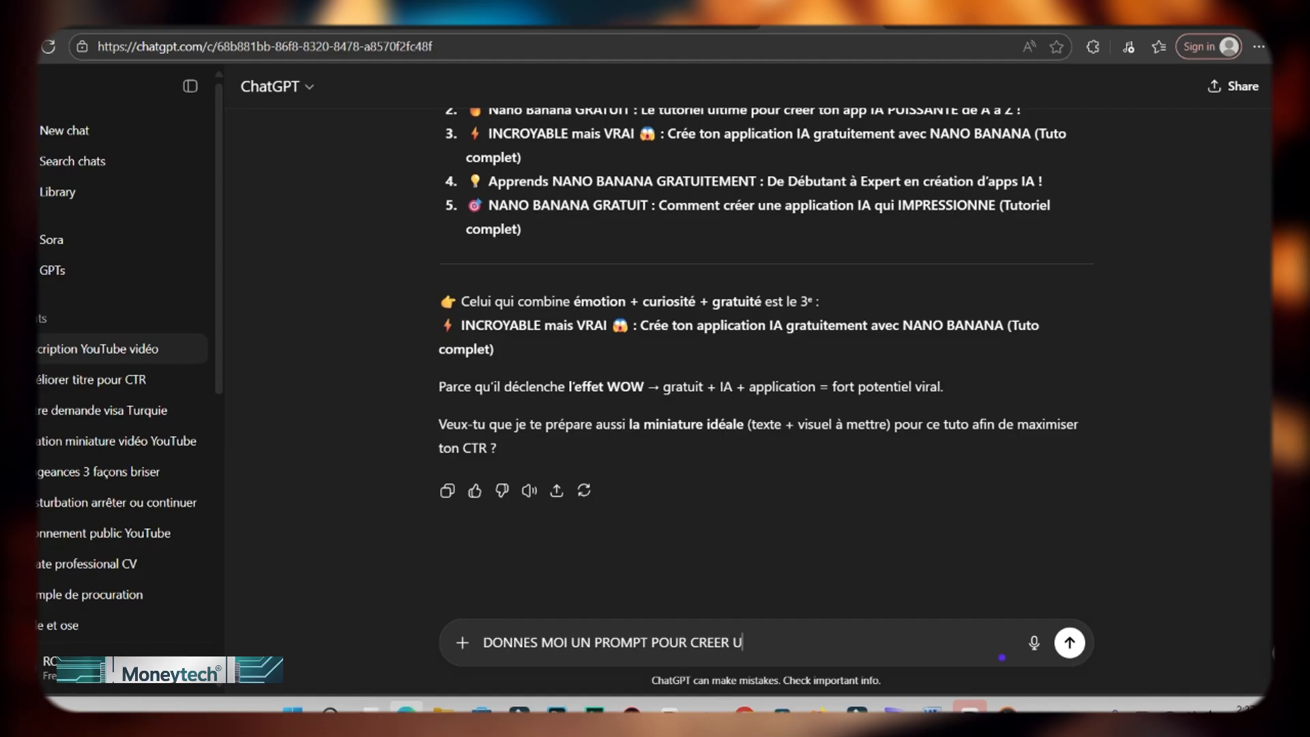
text(NE MEUILLEUR MINIATU)
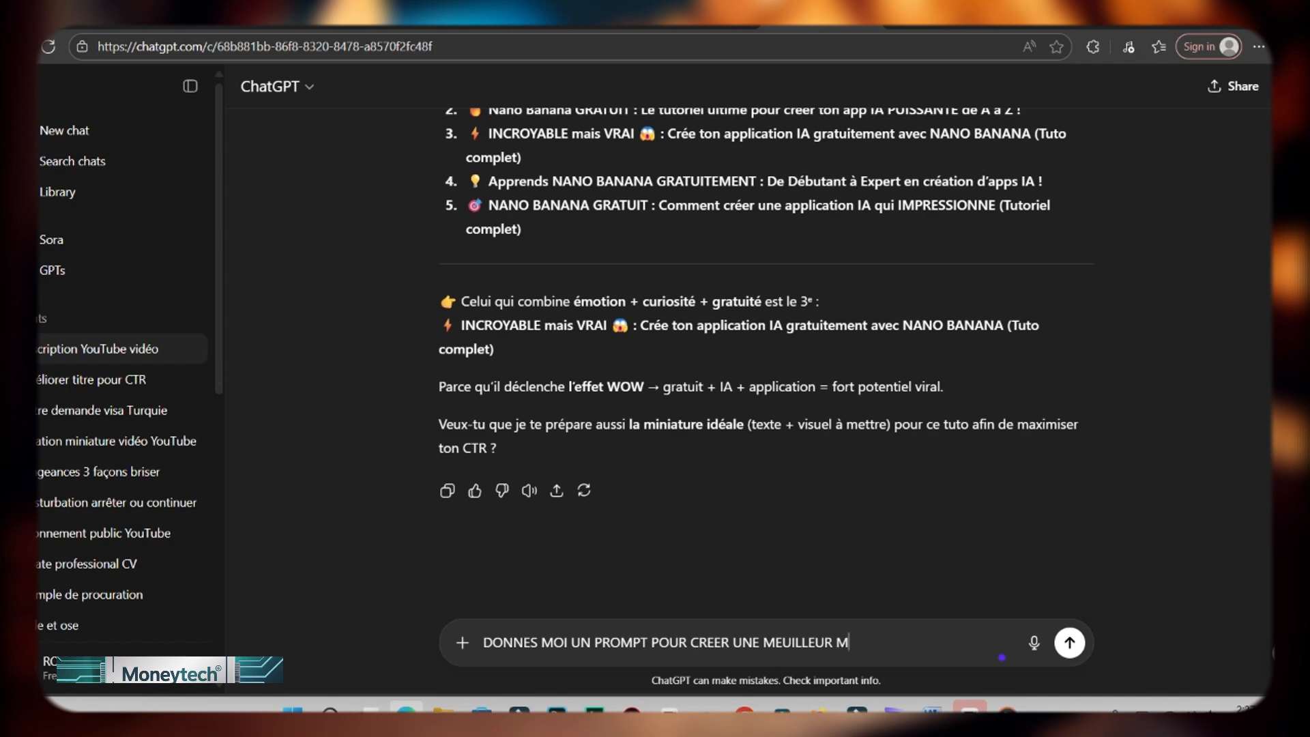
text(RE)
text((TUTO C)
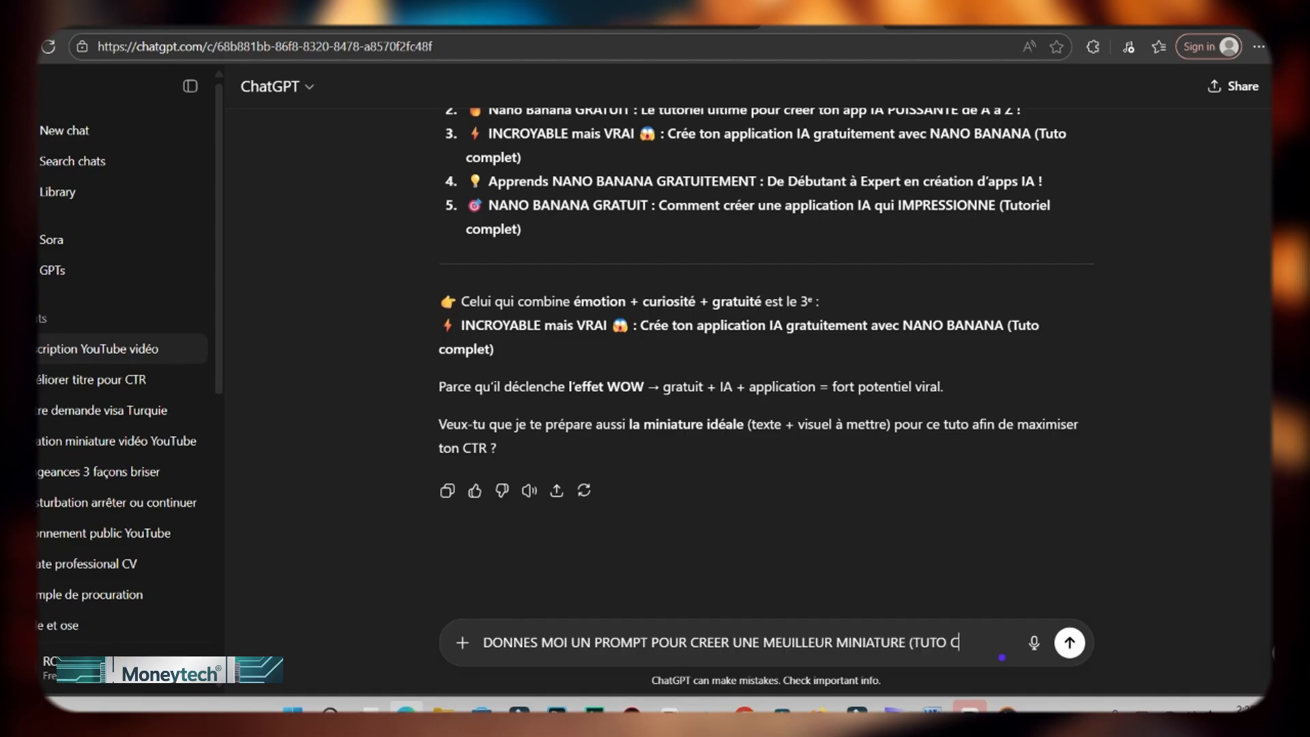
text(OMPLET NANO BANANA))
key(Return)
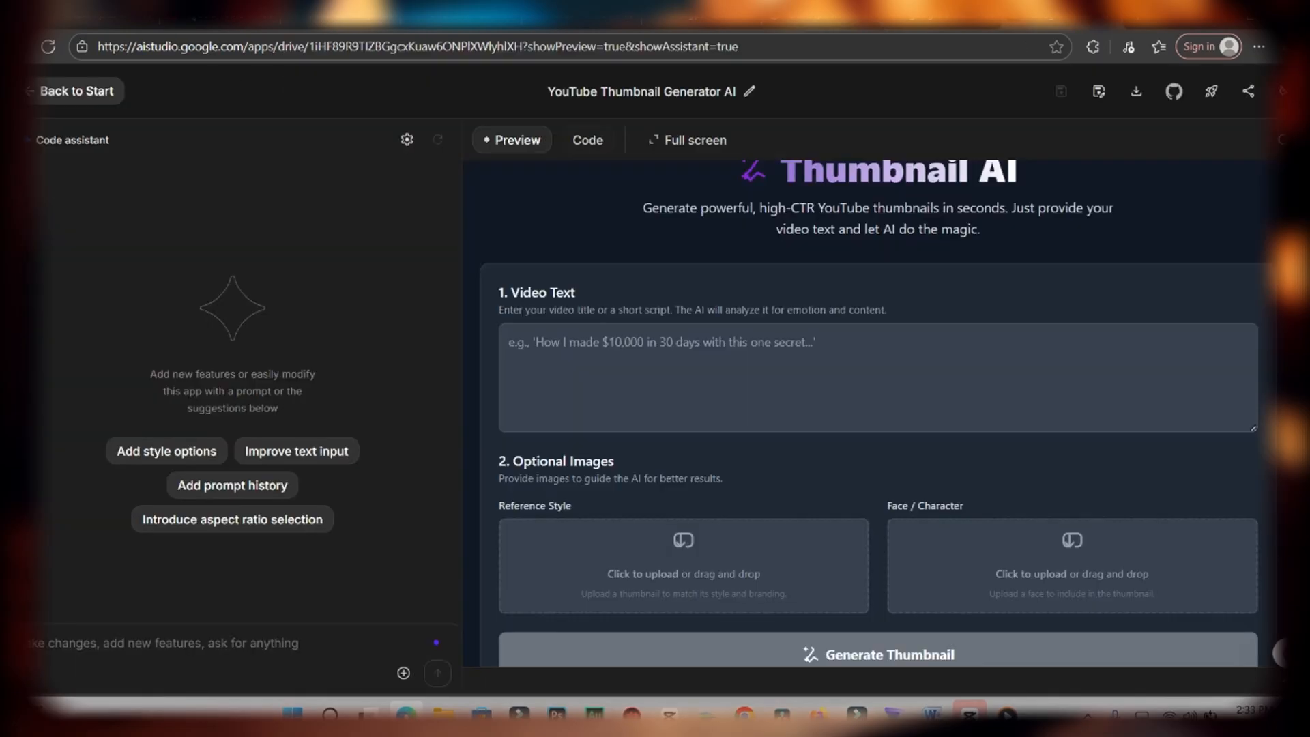
- In Thumbnail AI, paste the "On t'a PIÉTINÉ ?" thumbnail prompt as the video text and upload the "download" image as reference style
click(600, 377)
key(ctrl+v)
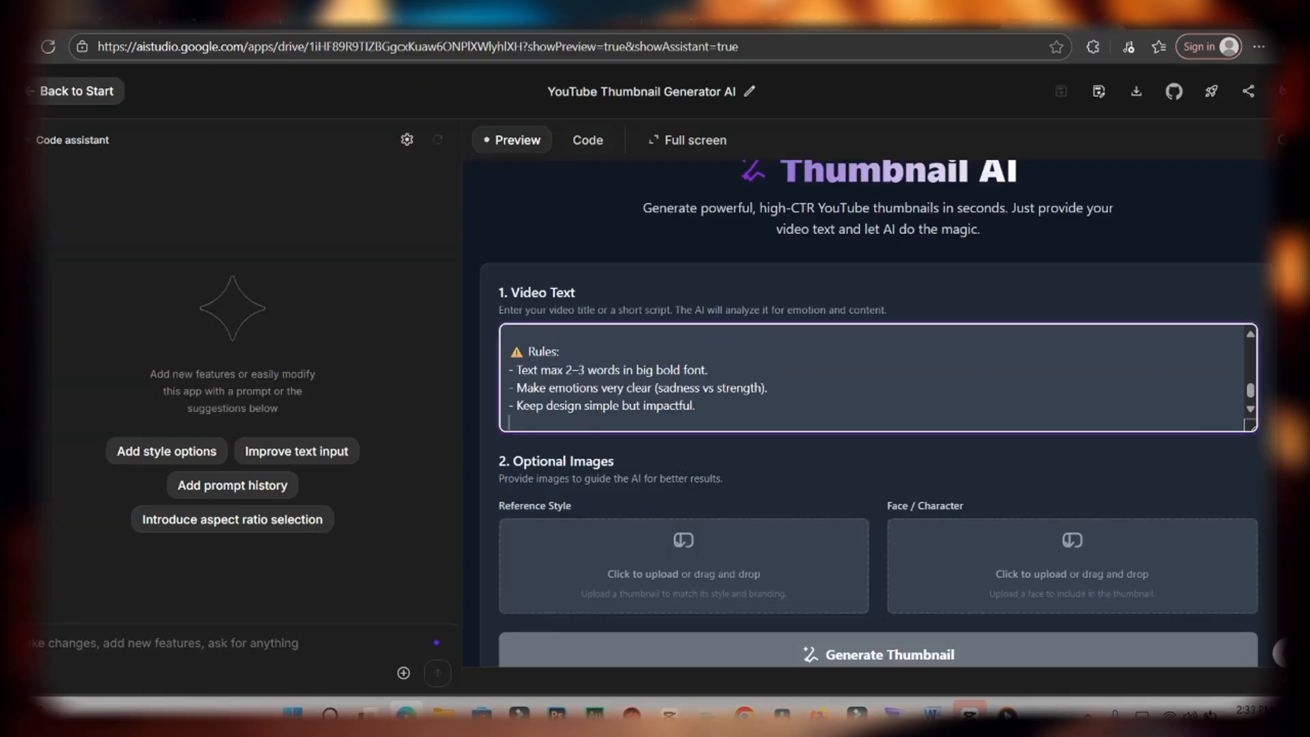
scroll(601, 377, up, 5)
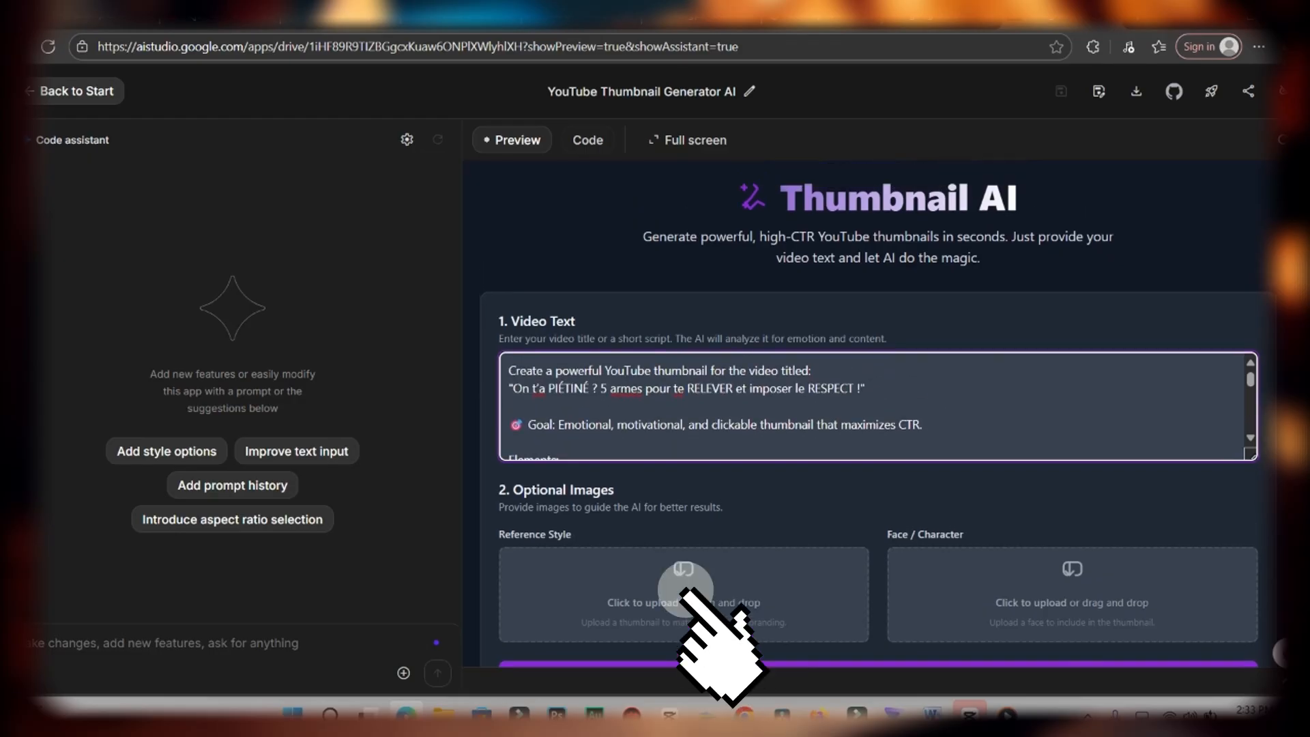
scroll(701, 587, down, 5)
scroll(682, 590, up, 3)
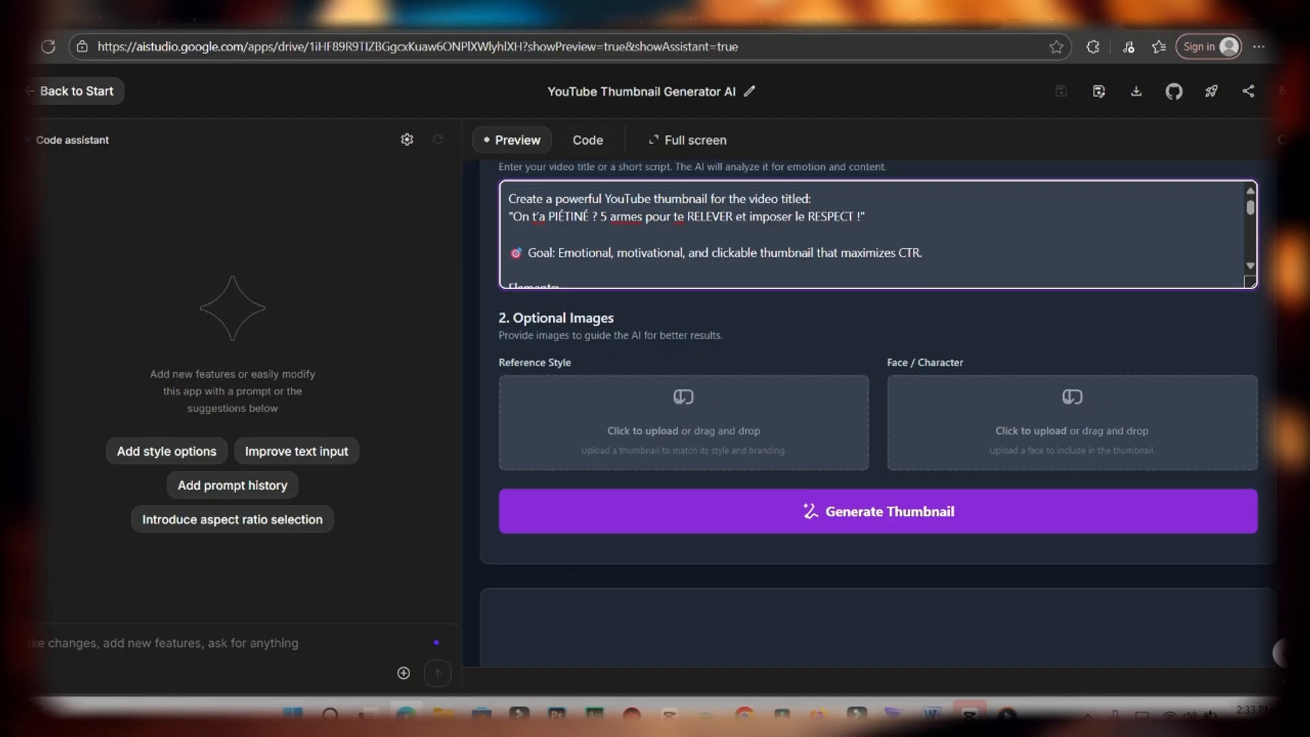
scroll(879, 410, down, 2)
click(1072, 339)
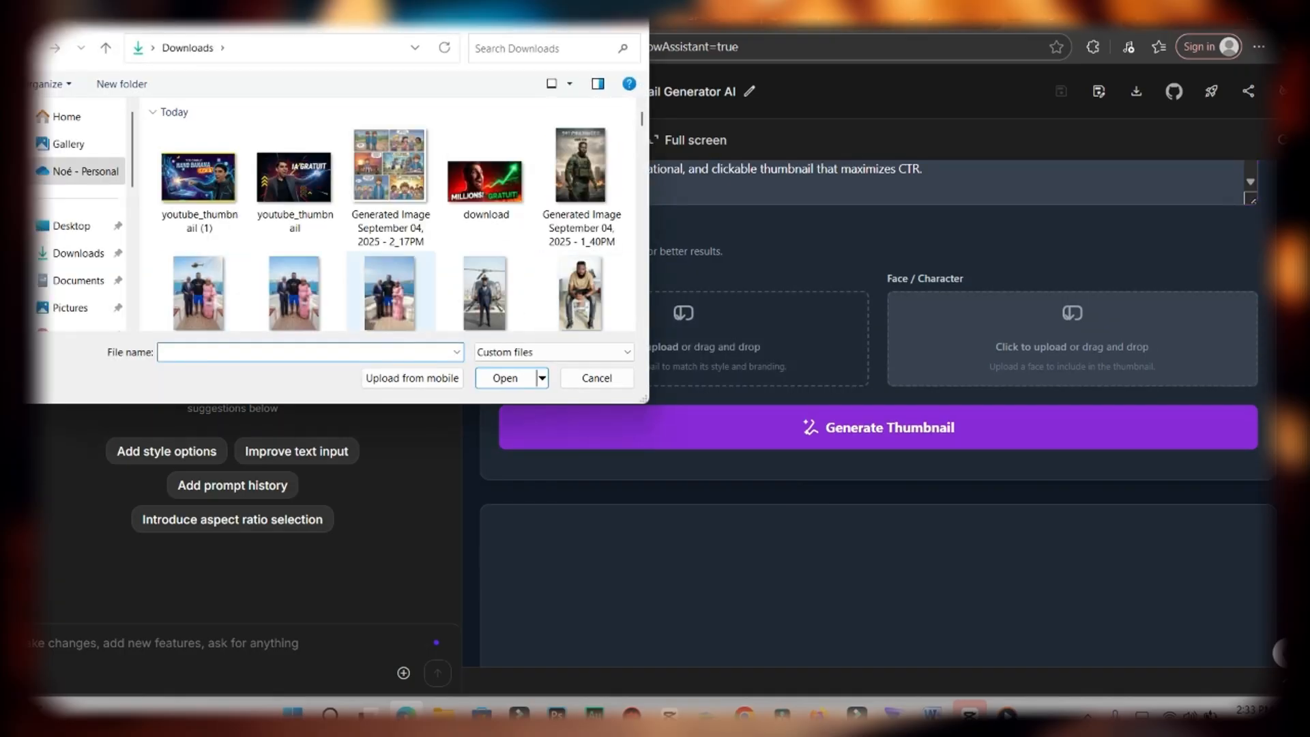
double_click(484, 181)
- Browse Downloads for a face or character image, and generate the YouTube thumbnail
click(1013, 328)
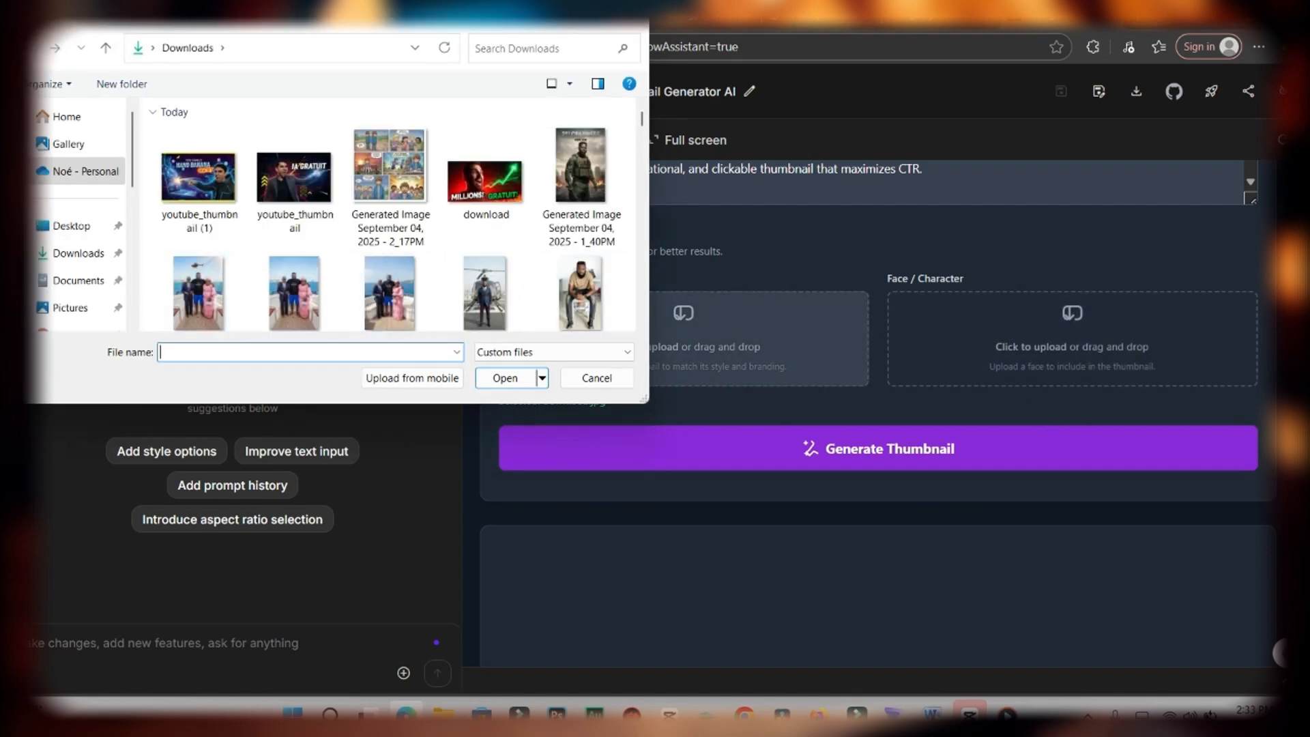
scroll(485, 294, down, 1)
scroll(486, 273, down, 5)
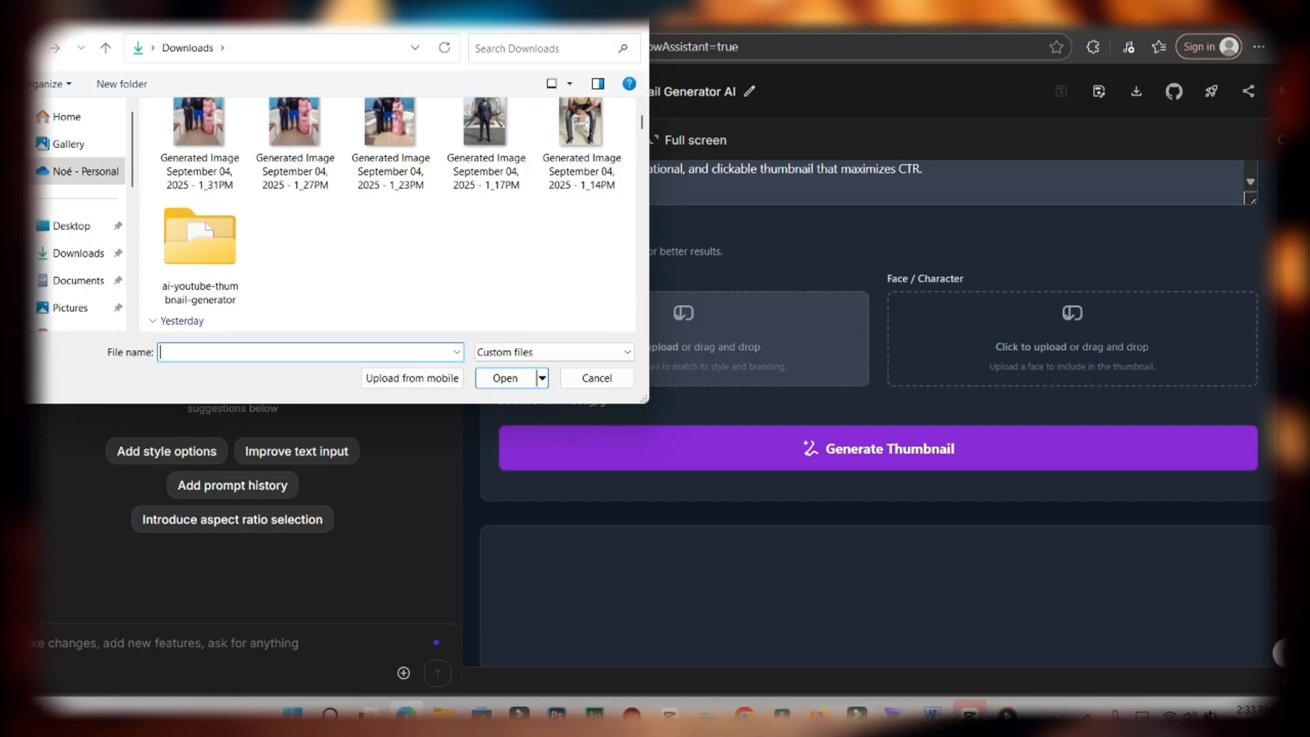
click(904, 449)
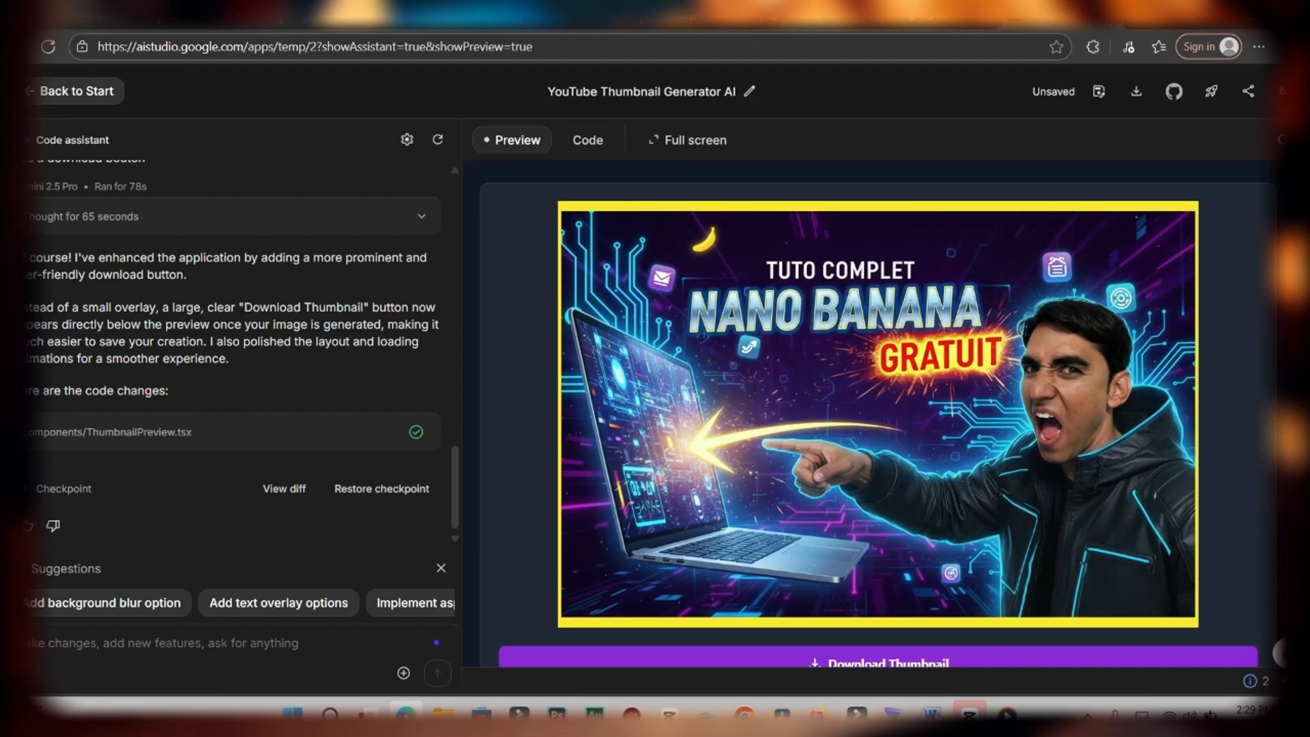
scroll(876, 414, down, 2)
scroll(876, 414, up, 1)
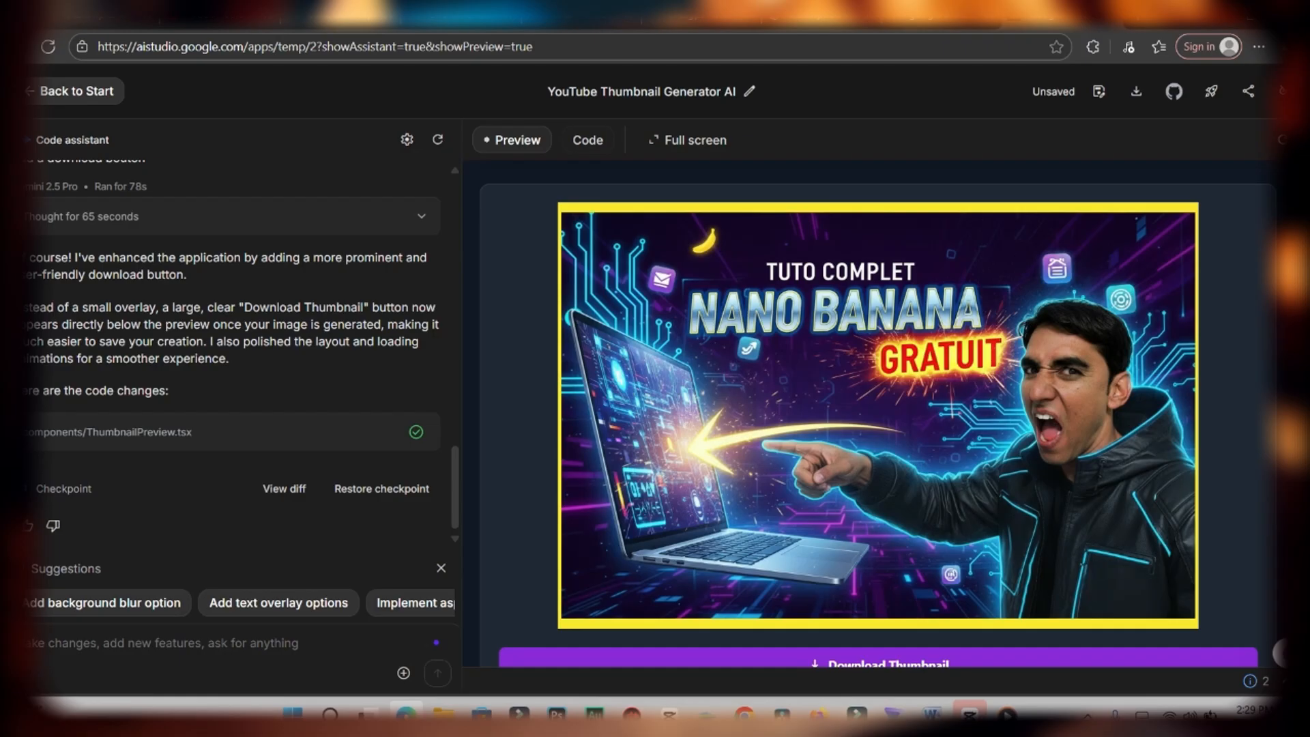
- Download the generated "TUTO COMPLET NANO BANANA GRATUIT" thumbnail from the app preview
scroll(876, 413, down, 2)
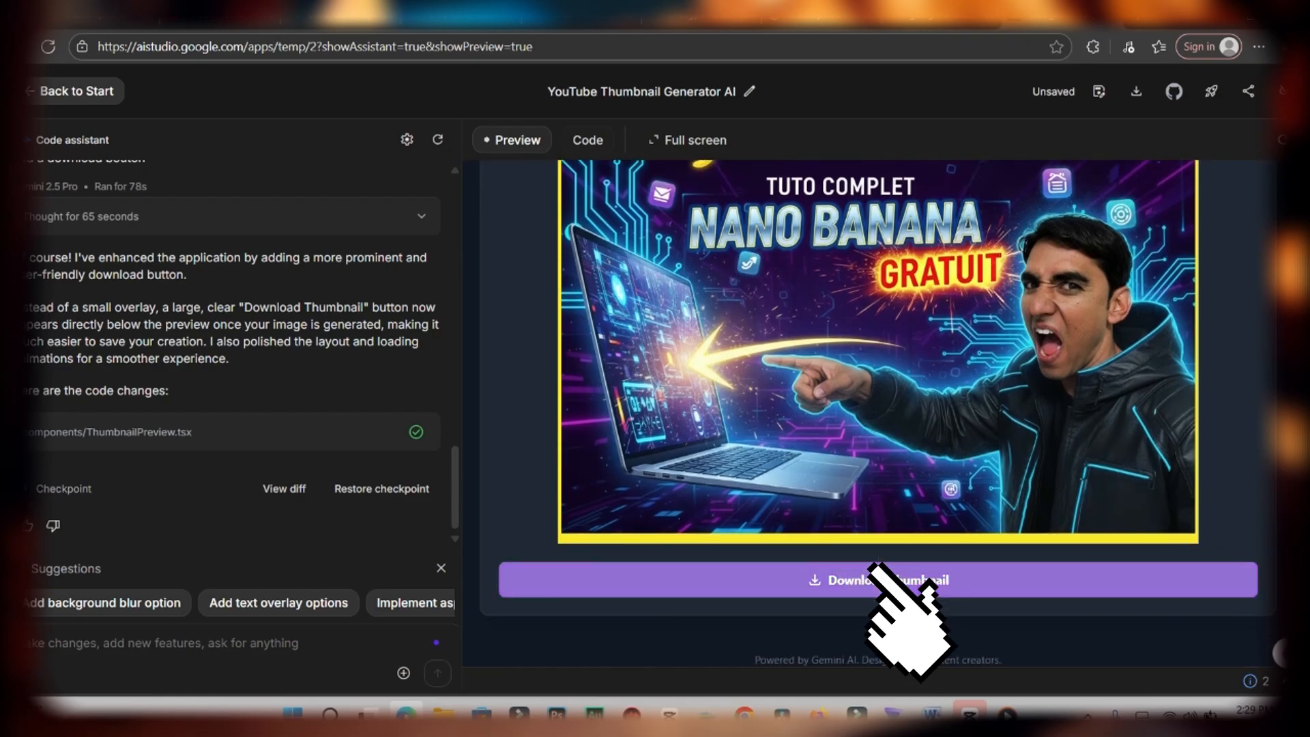
click(872, 567)
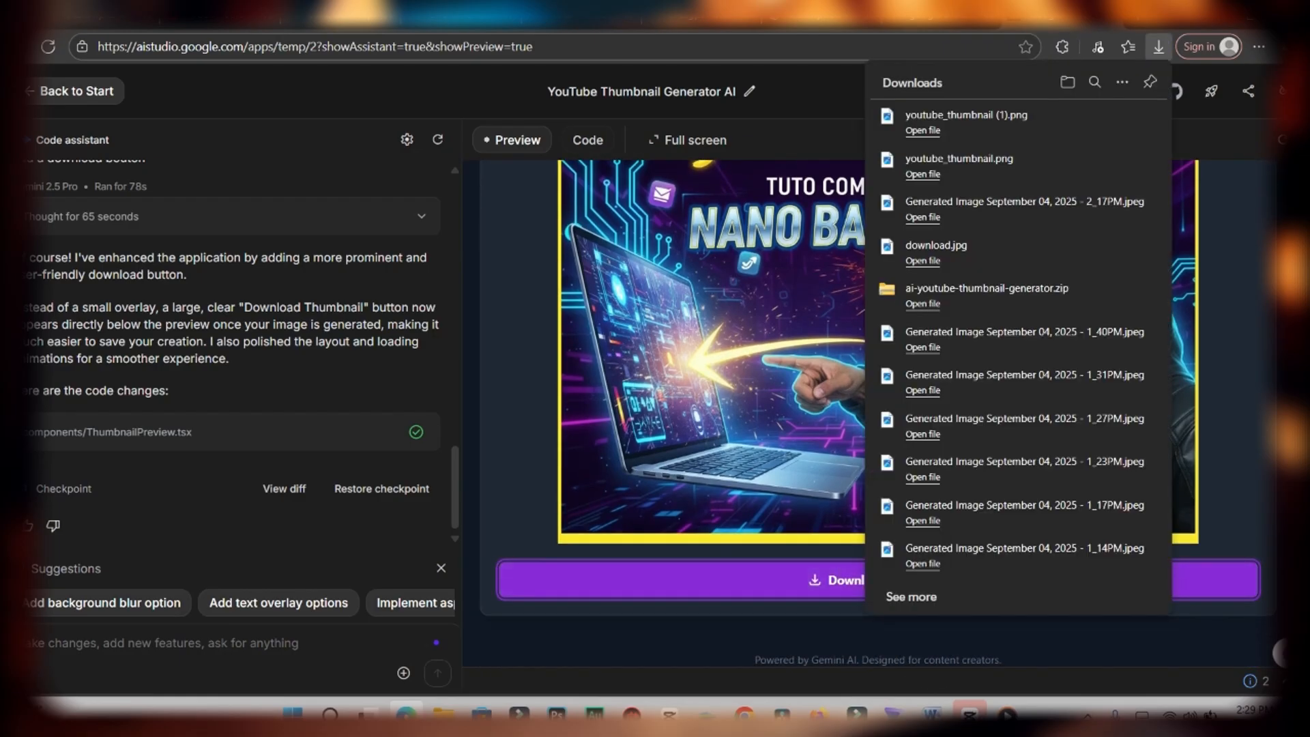
scroll(876, 413, up, 9)
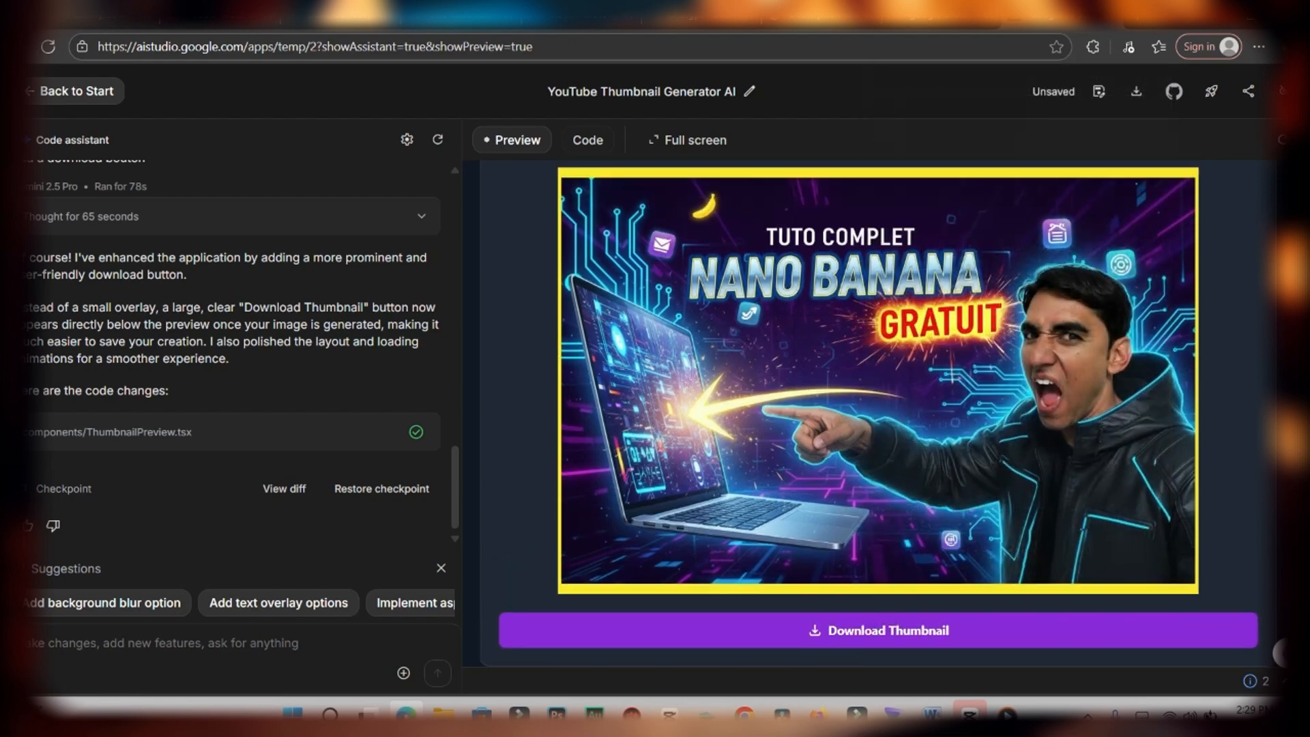
- Authorize the Google account and save a copy of the app in Drive as "YouTube Thumbnail Generator AI"
click(1098, 91)
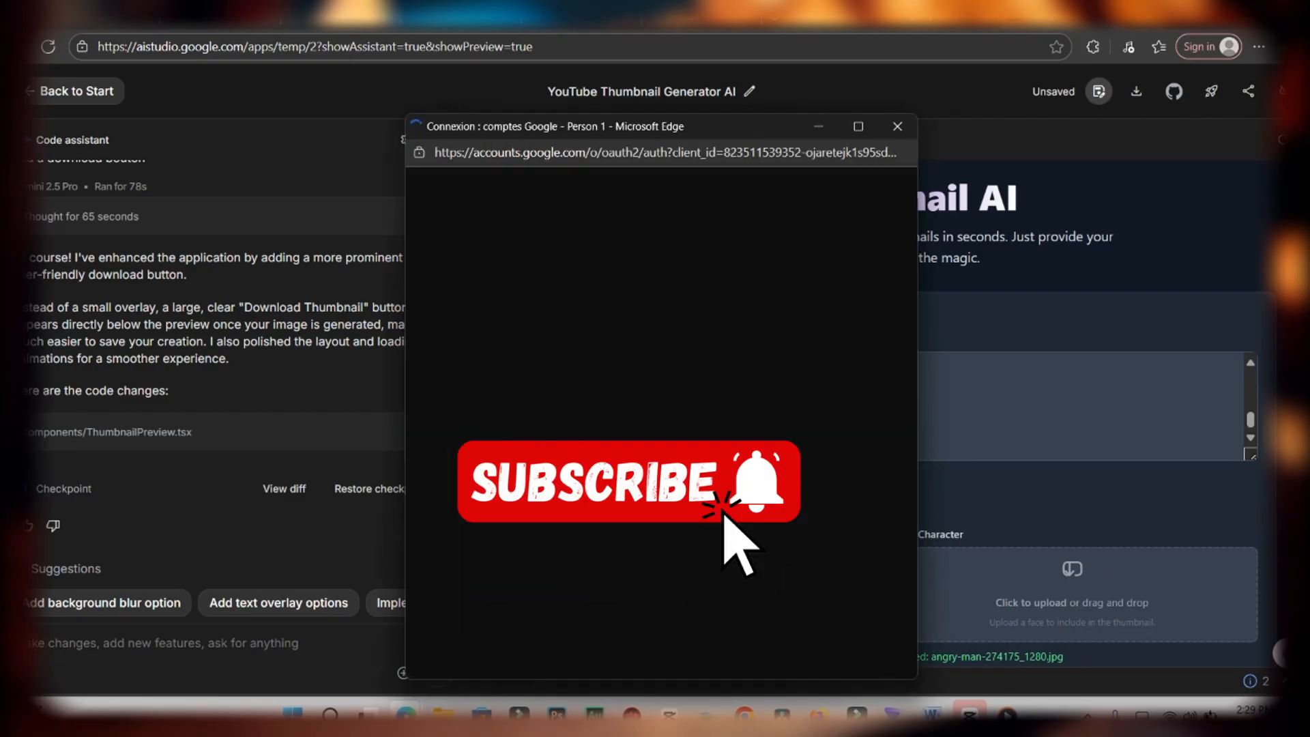
click(655, 456)
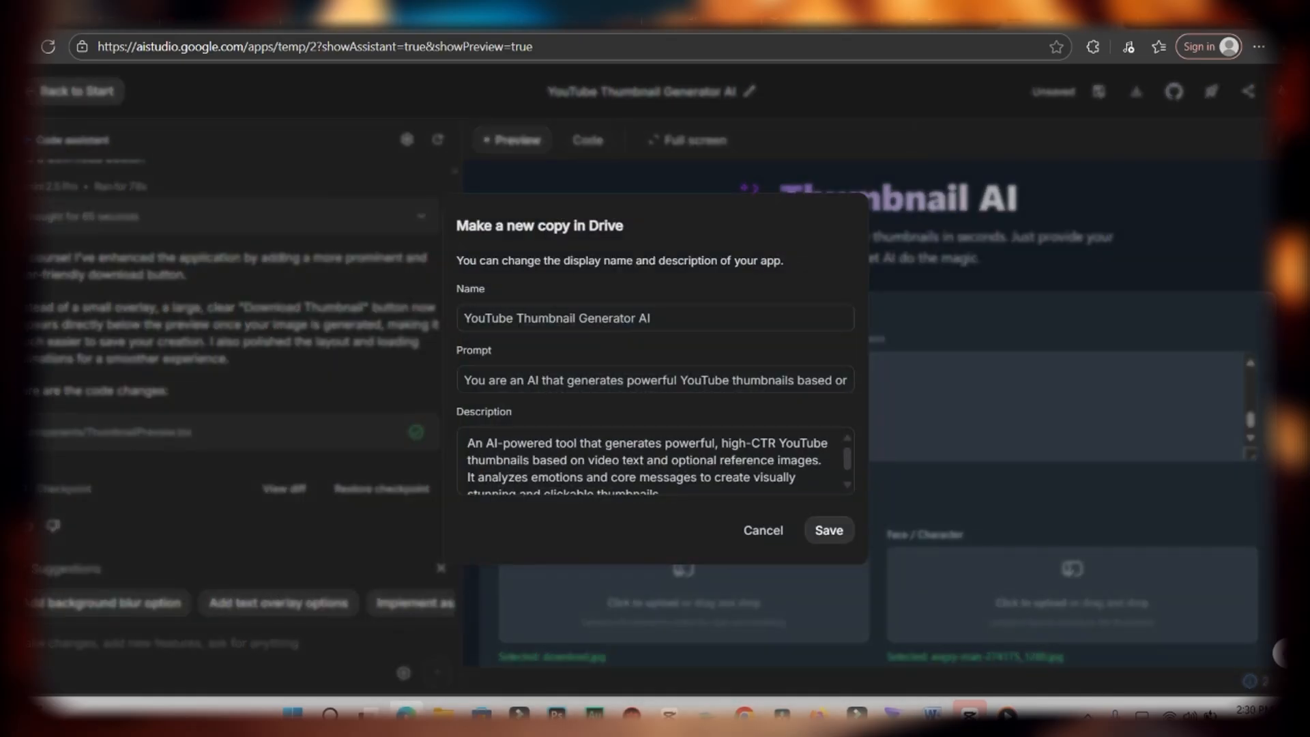
scroll(655, 461, down, 1)
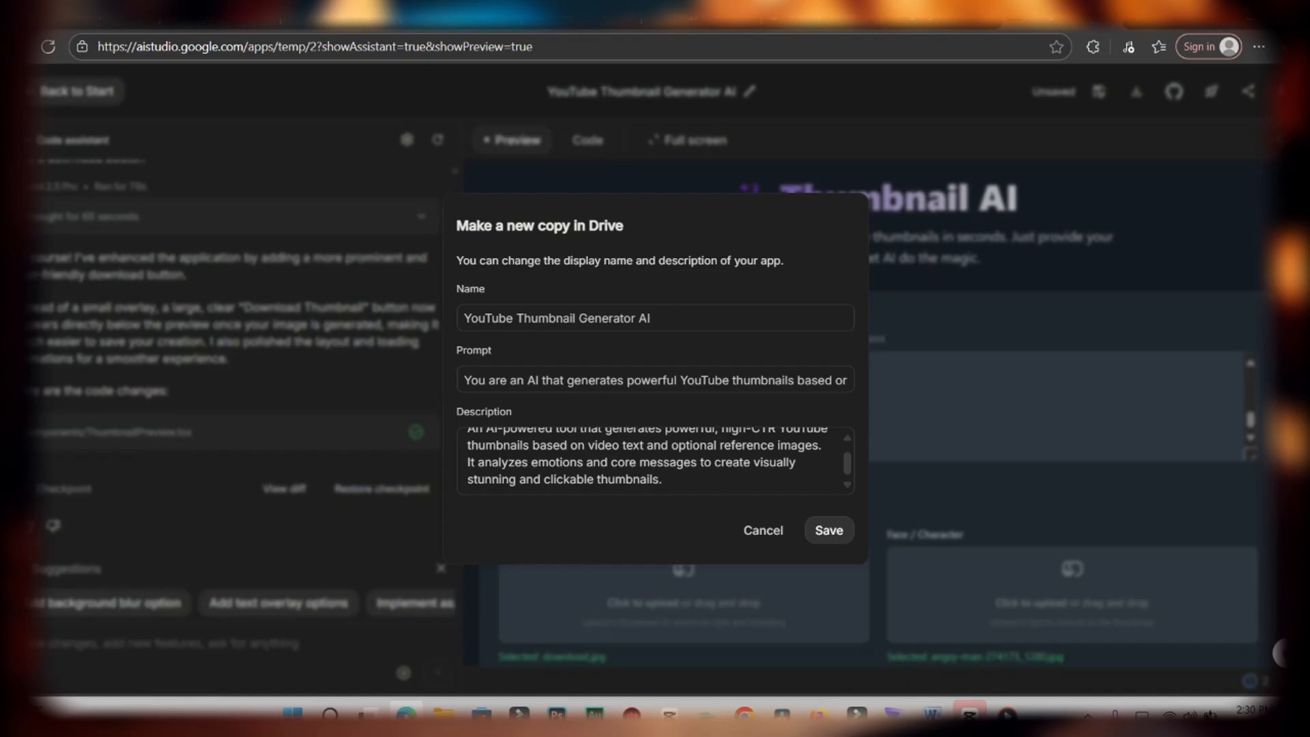
click(829, 531)
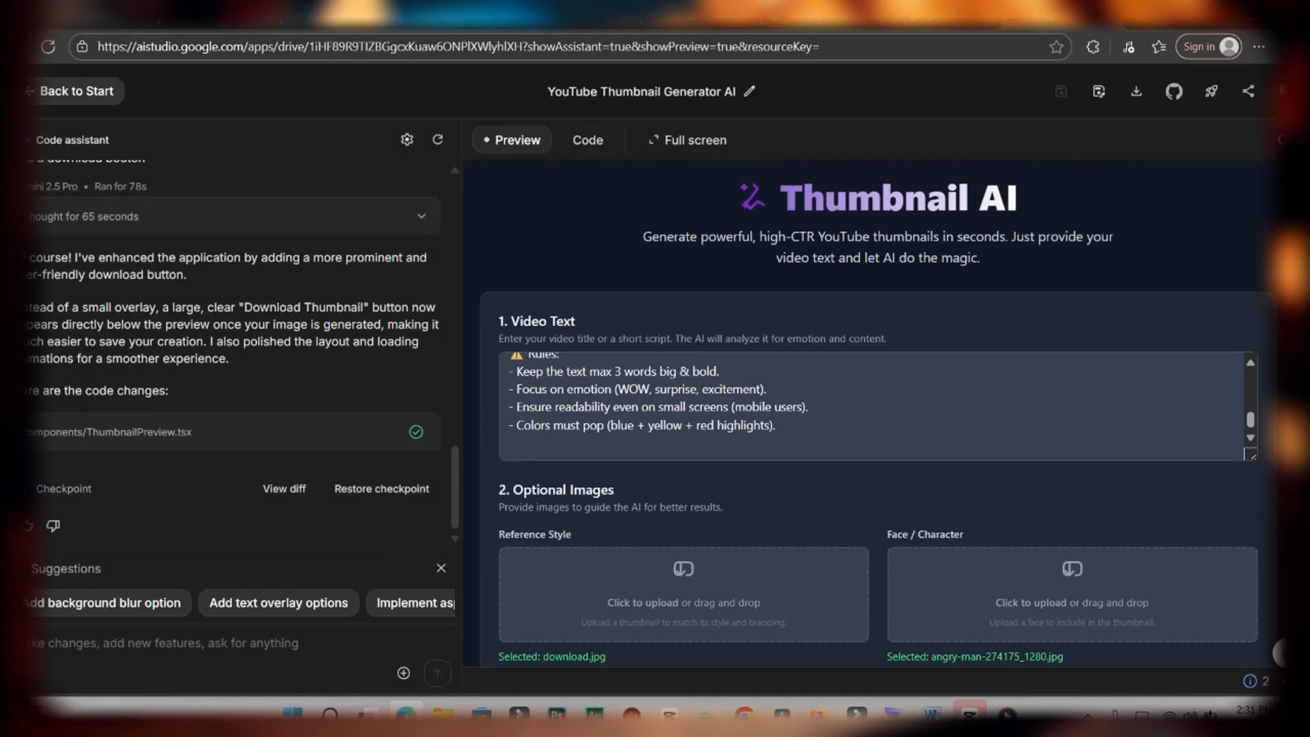
- Return to the app gallery and reopen the saved YouTube Thumbnail Generator AI from your own apps to check its form
click(77, 91)
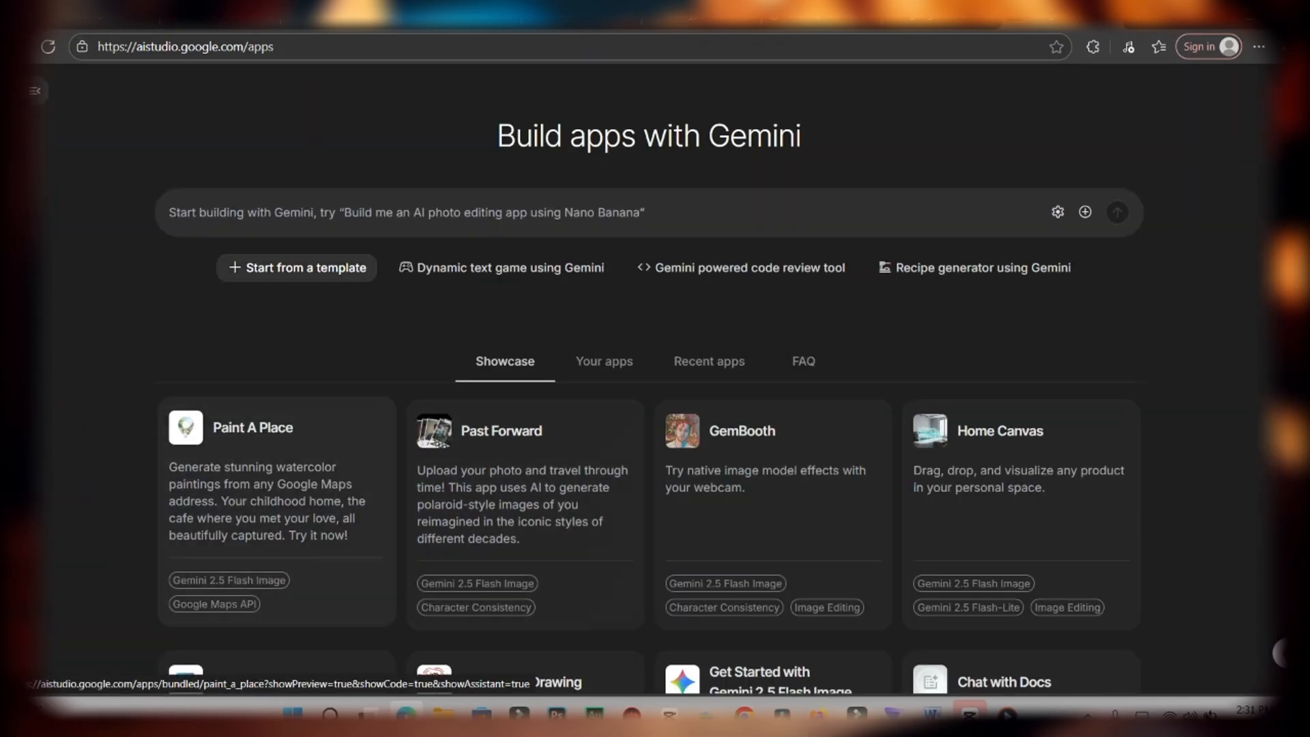
click(604, 360)
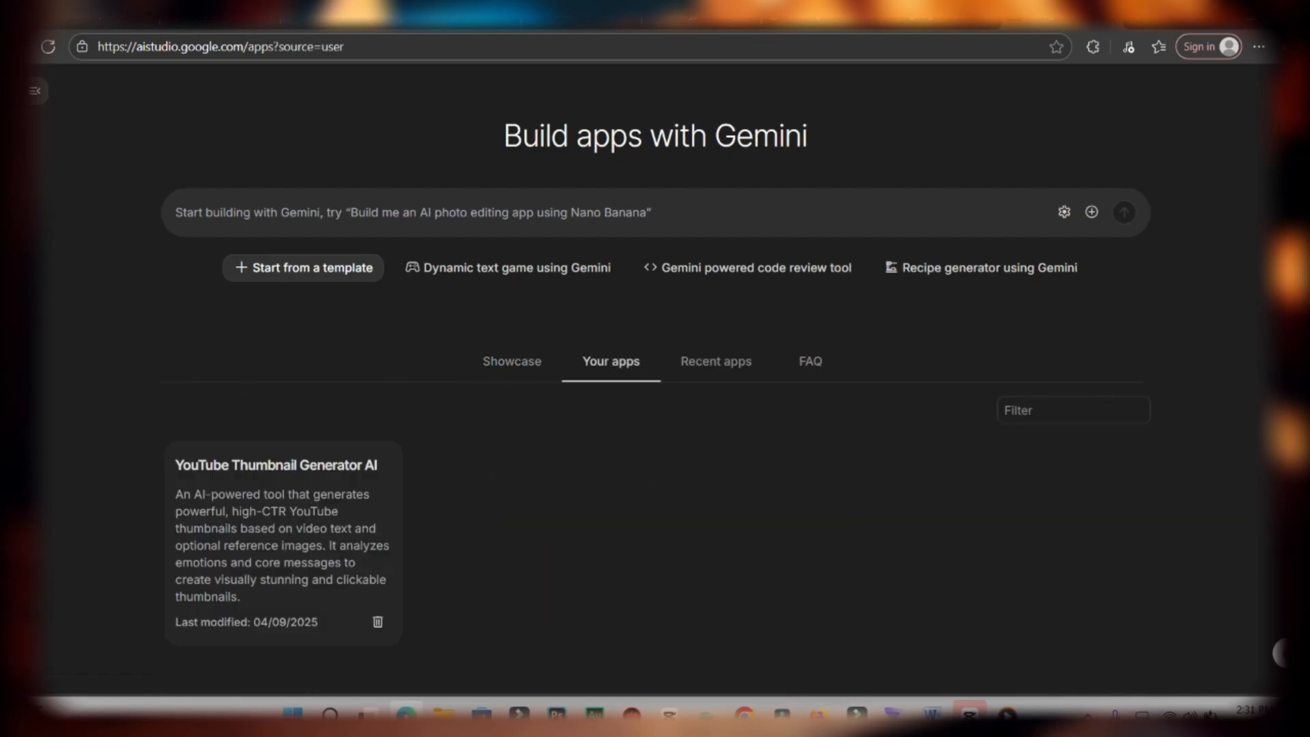
click(274, 538)
scroll(877, 409, down, 5)
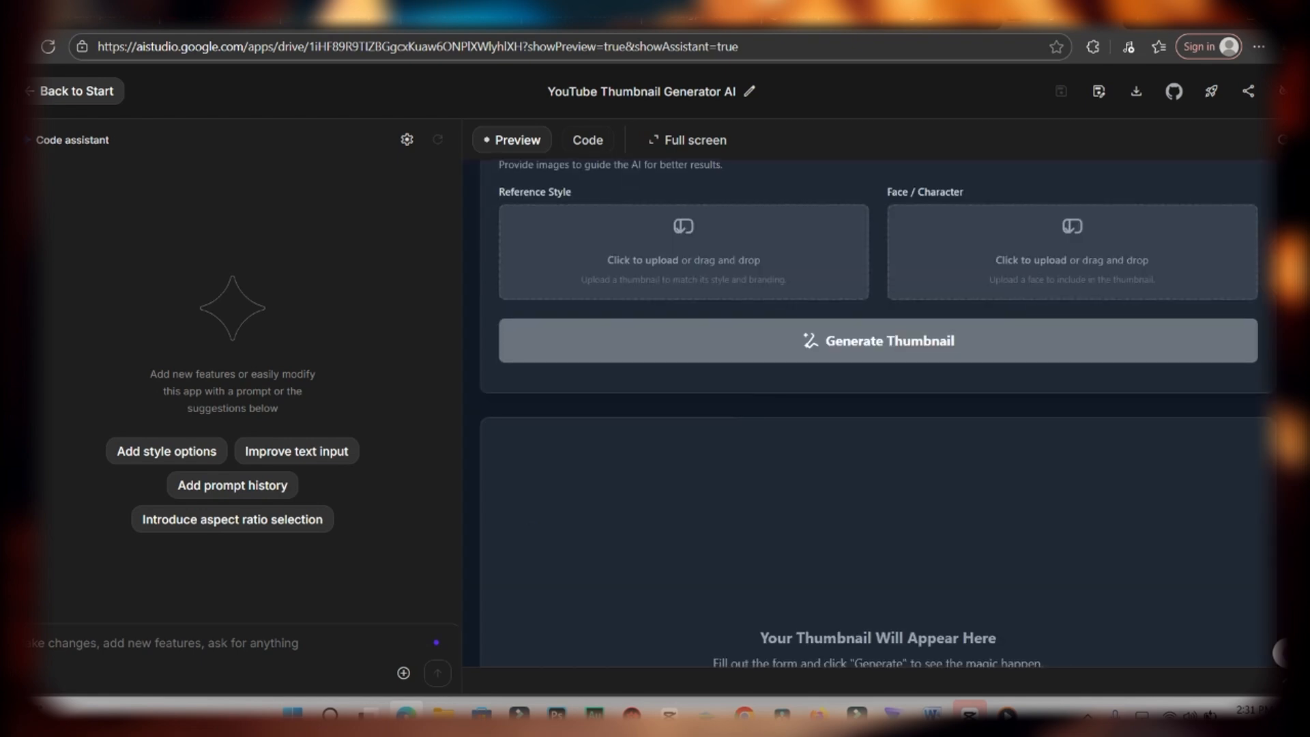
scroll(877, 410, up, 8)
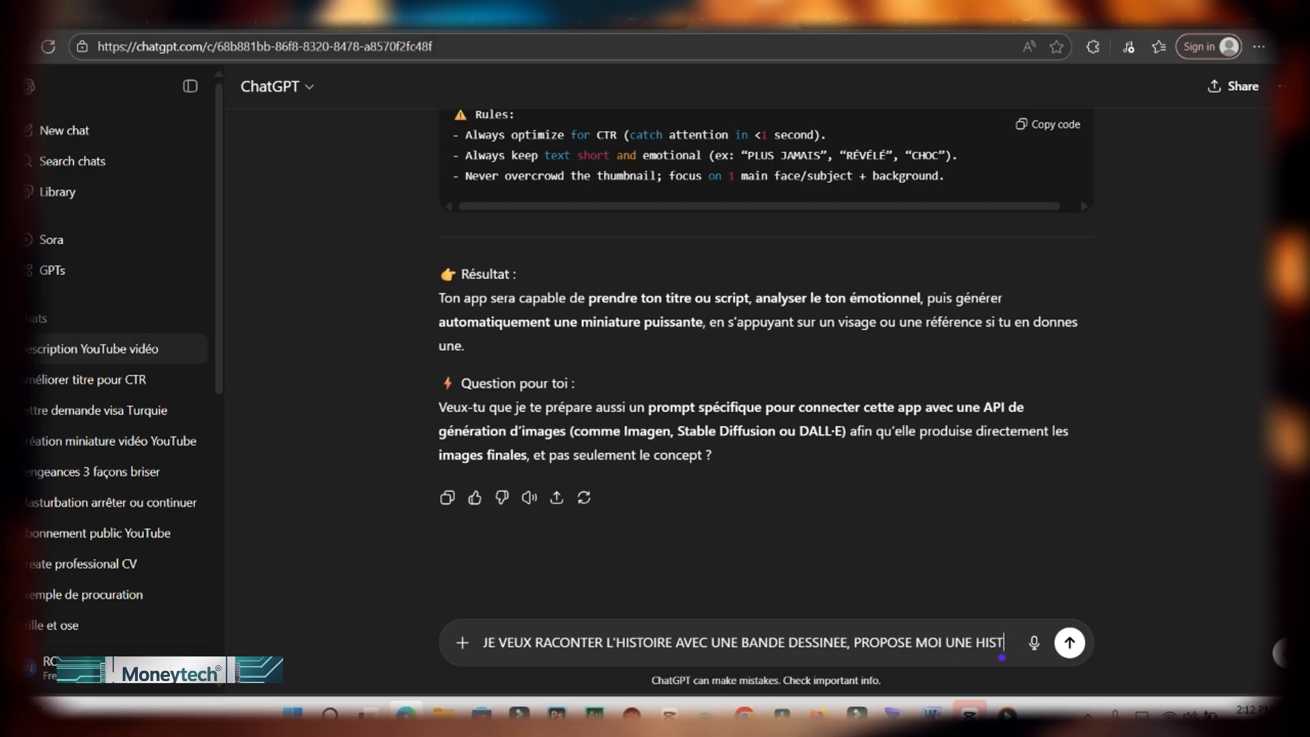
- Ask ChatGPT in French to propose a comic strip ("BANDE DESSINEE") story and structure a one-page Nano Banana prompt with layout and dialogues
text(OIREDONNE MOI LES PROMPTS POUR CRE)
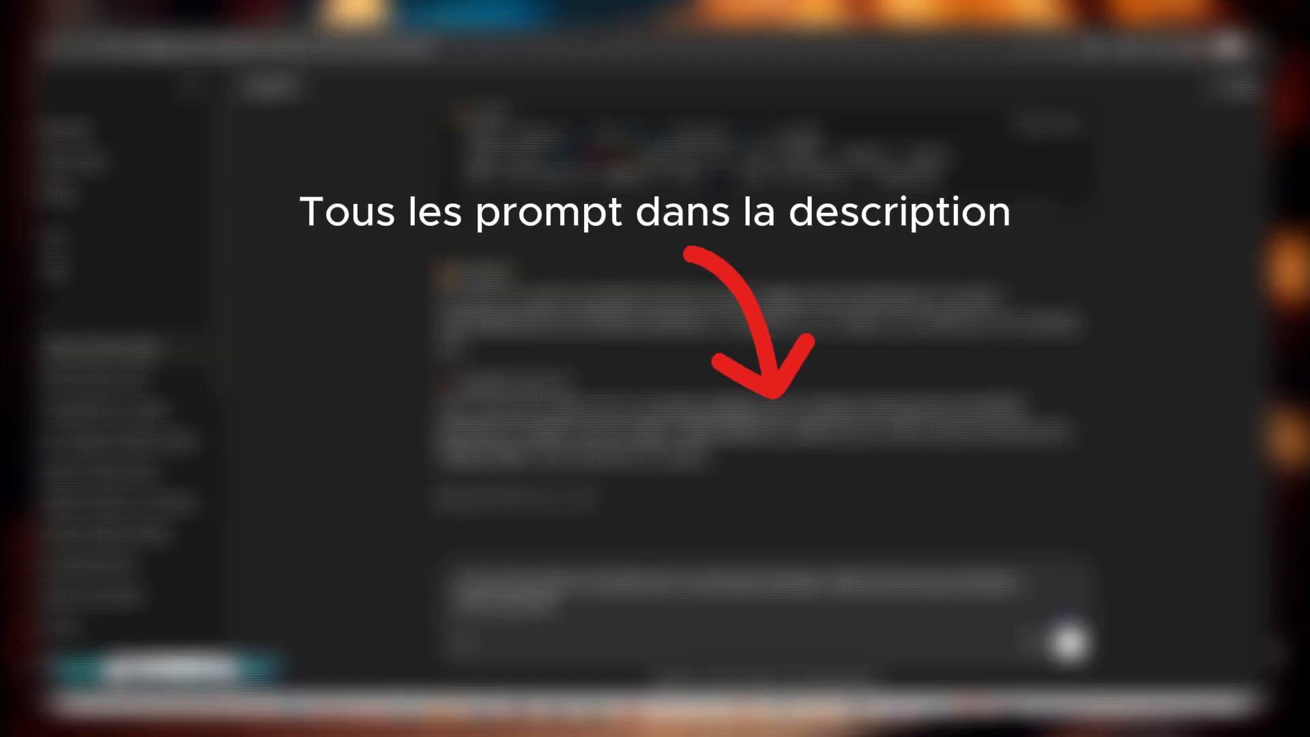
text(E)
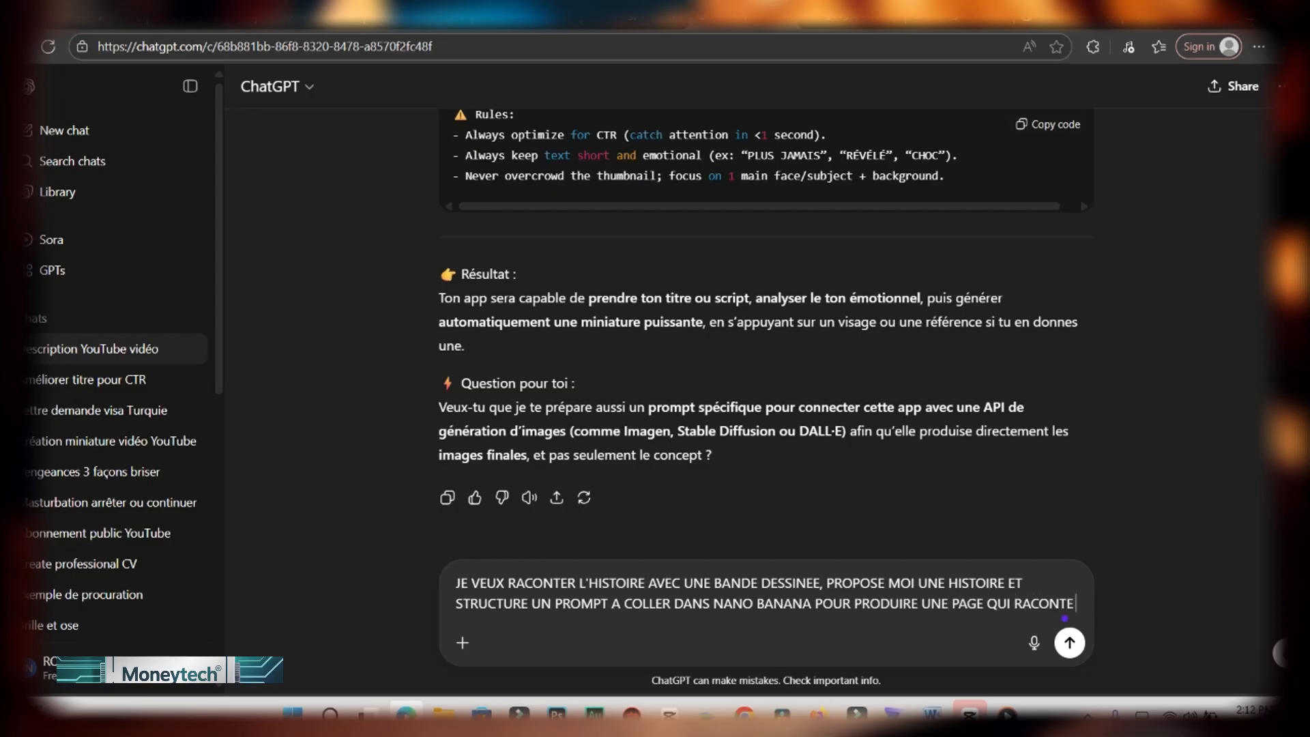
text(R LES IMAGES DE CETTE L'HISTOIRE)
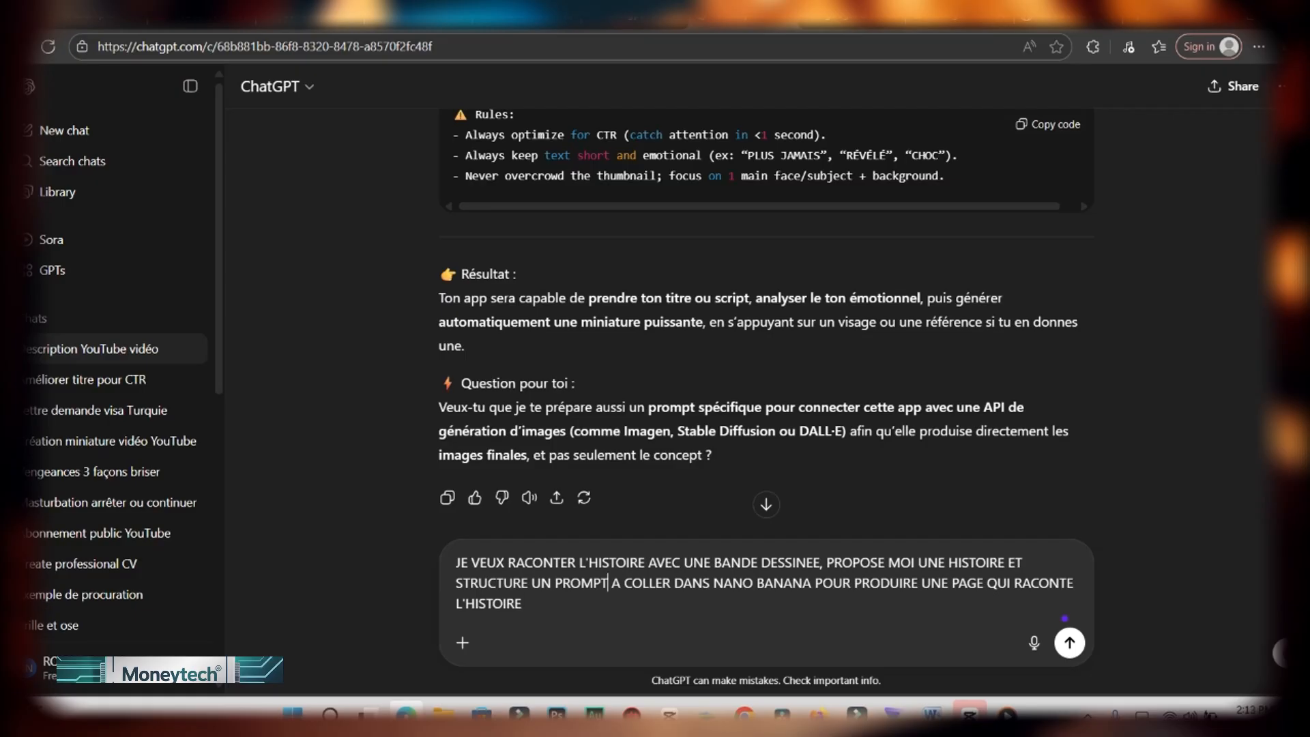
text( CONTENANT LE YOUT ET LES)
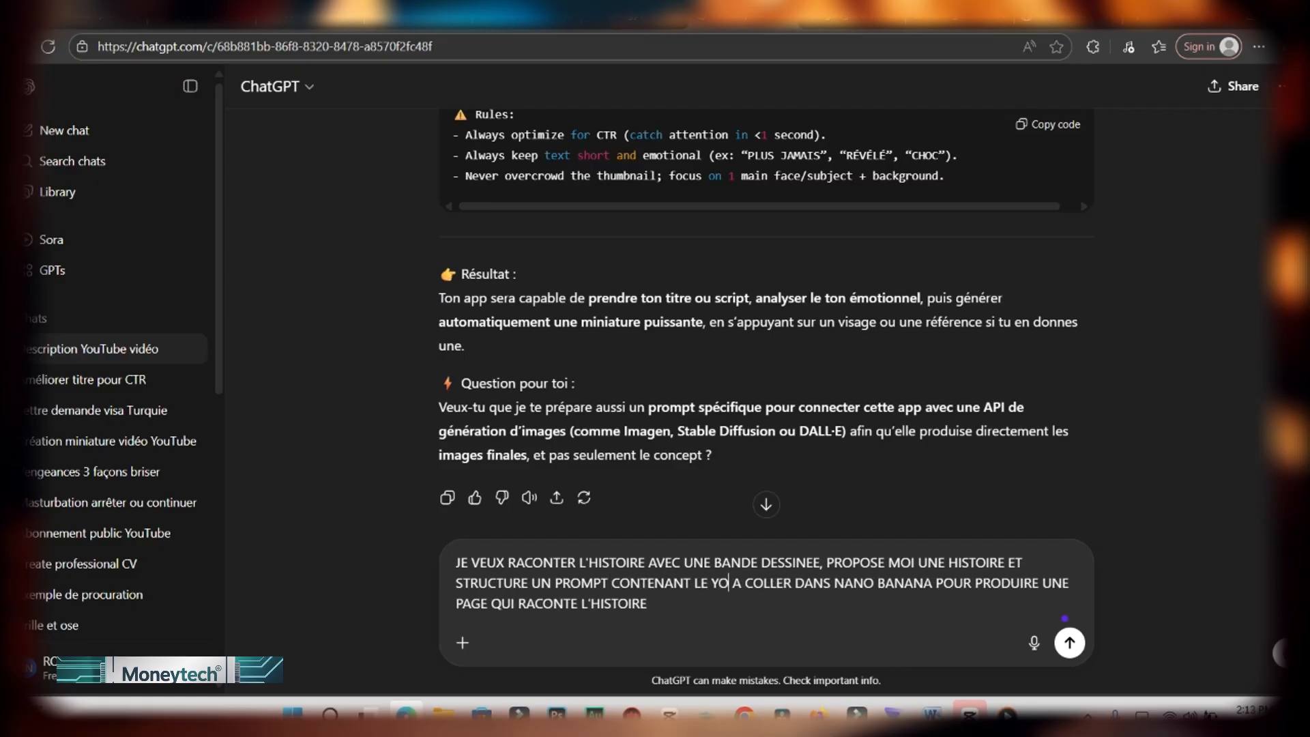
text( DIALOGUES OU LES PAROLE. UN PROMPT)
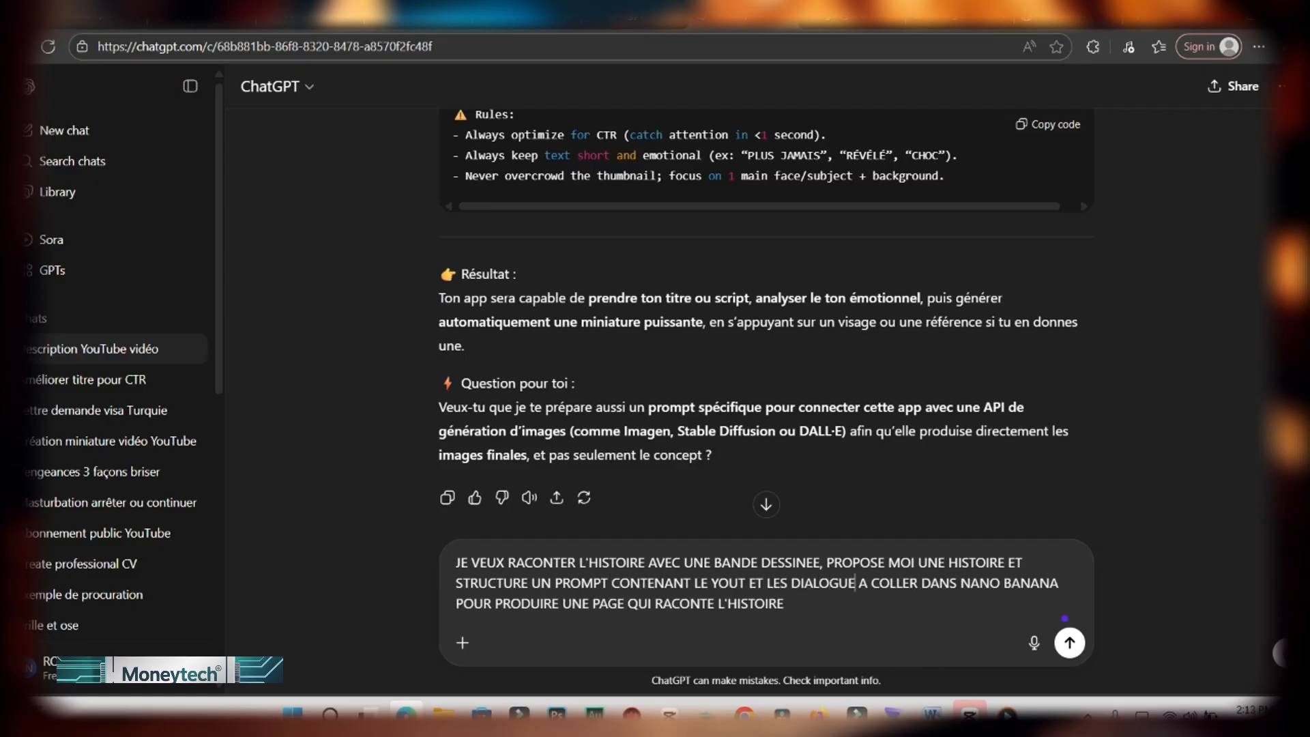
key(Return)
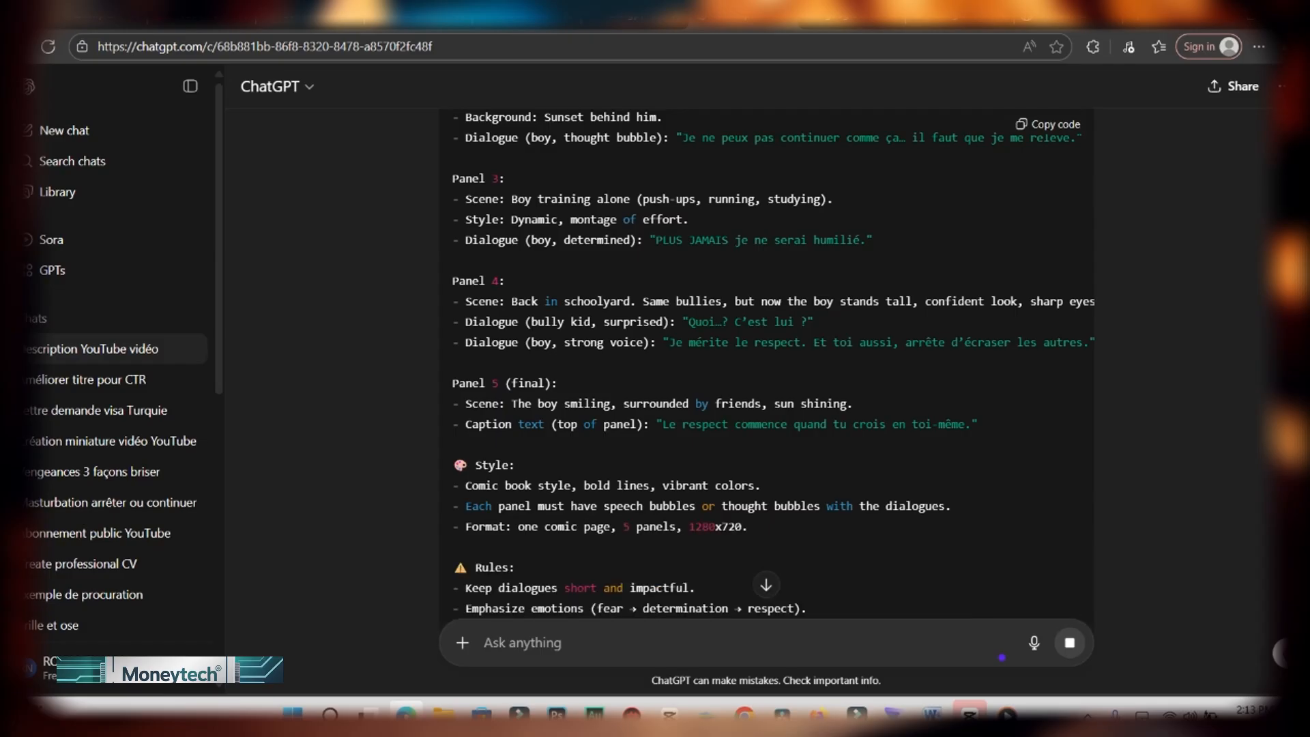
scroll(766, 362, up, 15)
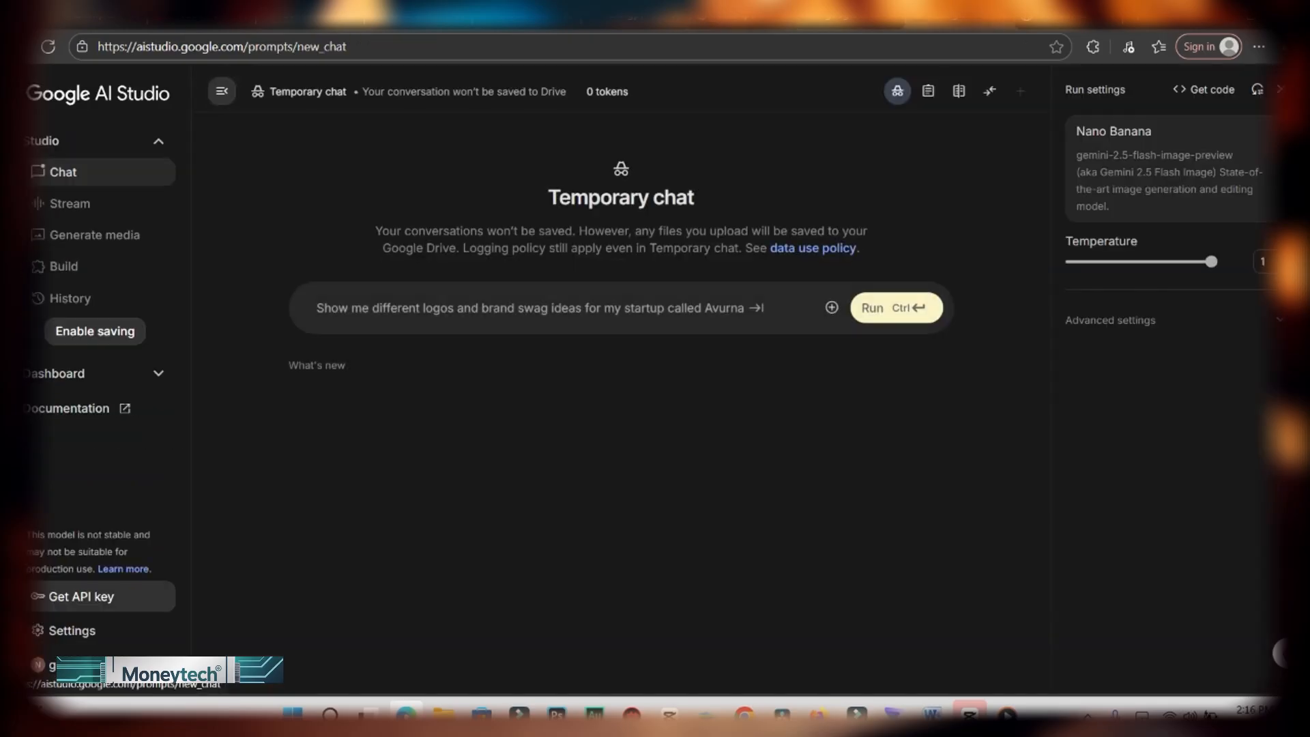
- Run the pasted "Comic Book Creator AI" prompt in the AI Studio Nano Banana chat and examine the generated comic page
key(Tab)
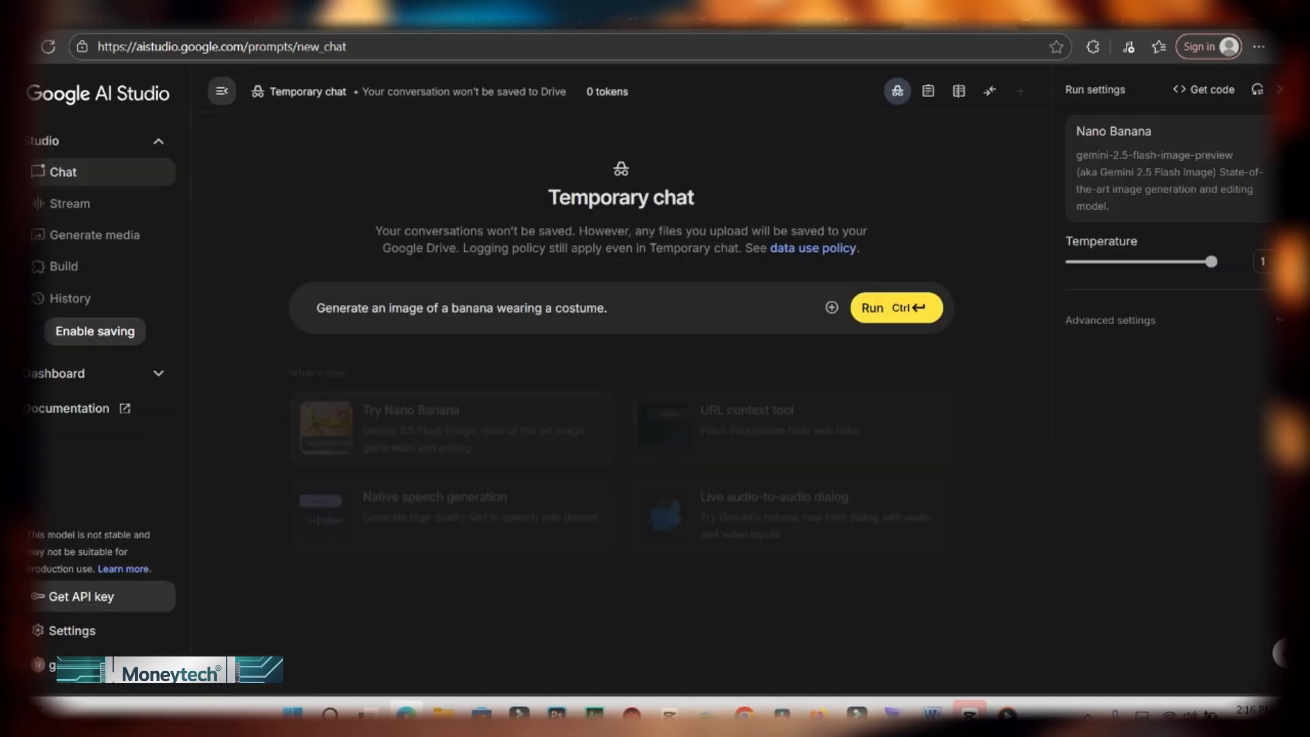
drag(608, 308, 317, 308)
key(ctrl+v)
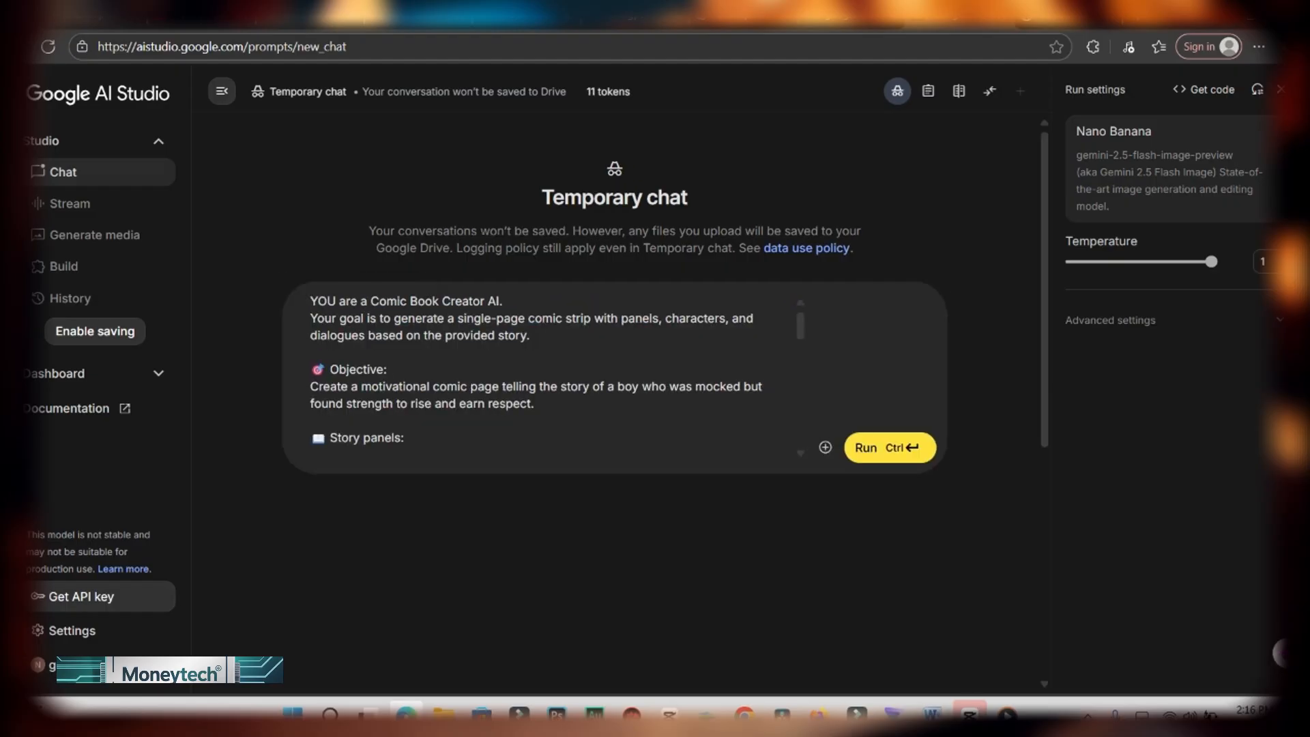
scroll(546, 372, down, 10)
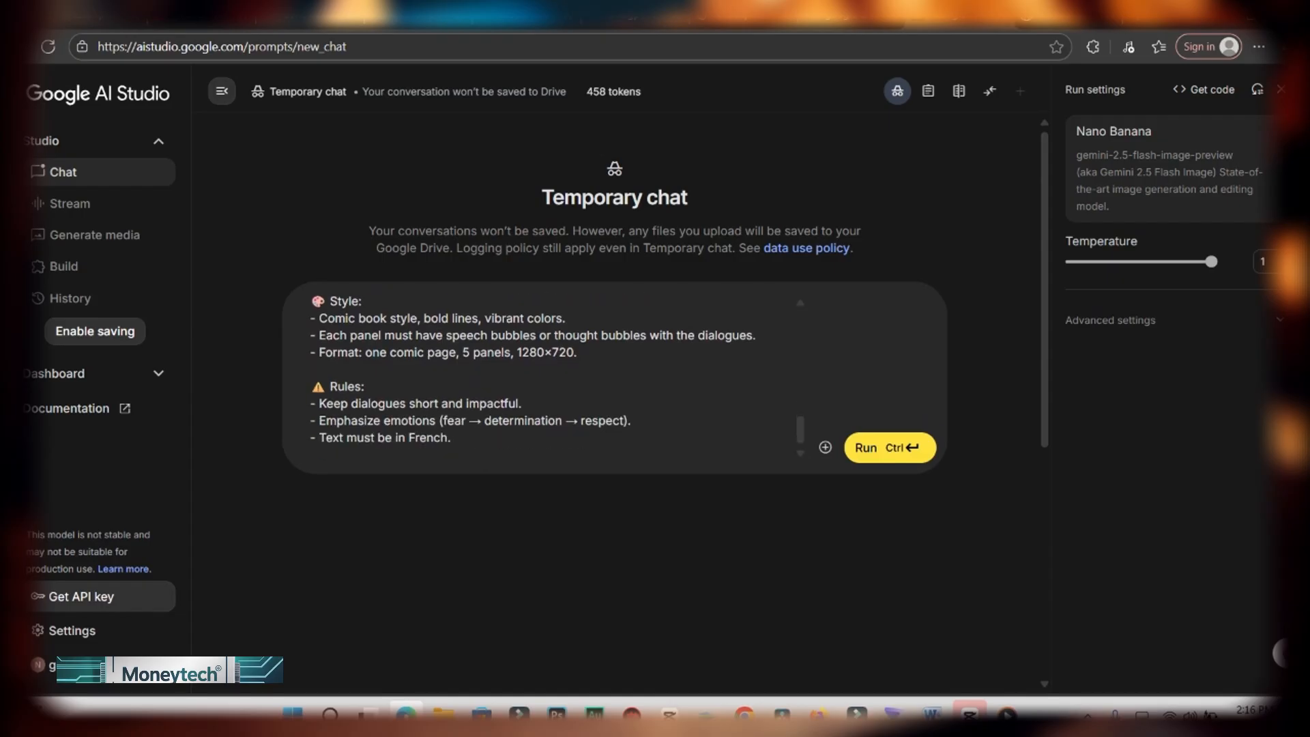
scroll(546, 372, up, 10)
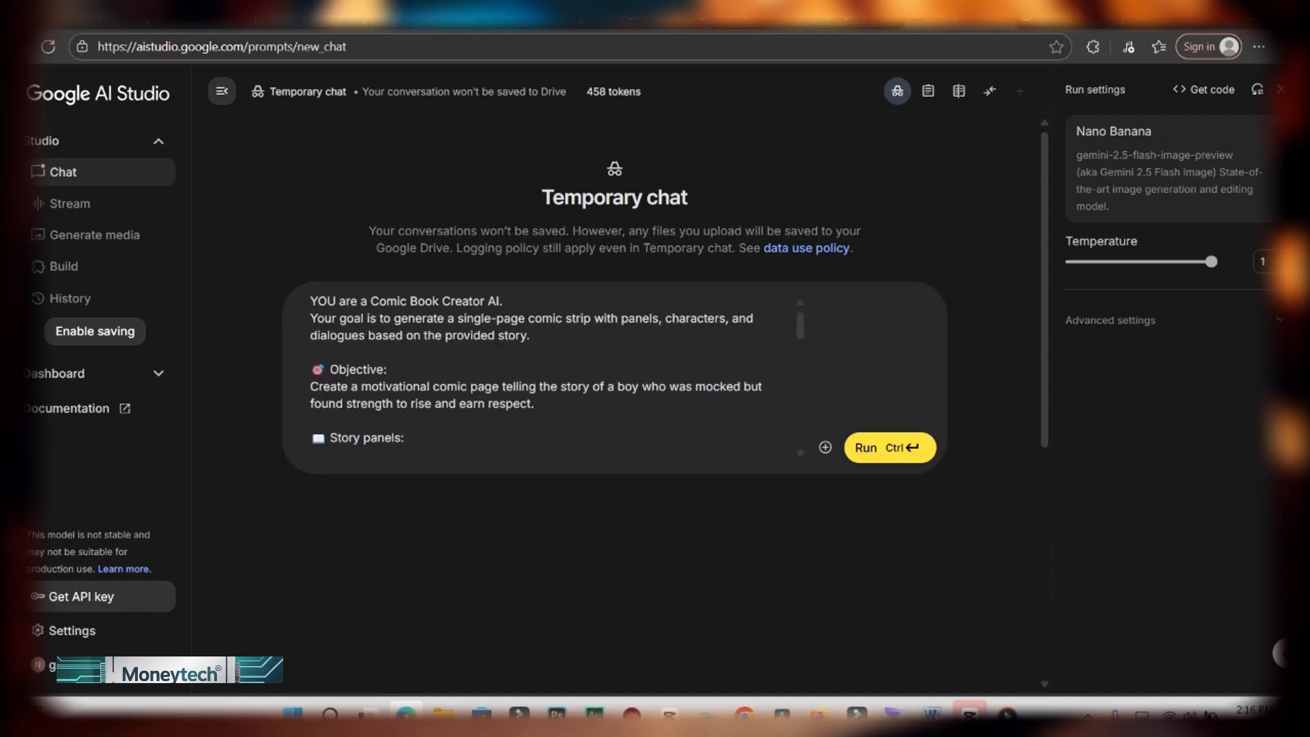
click(887, 448)
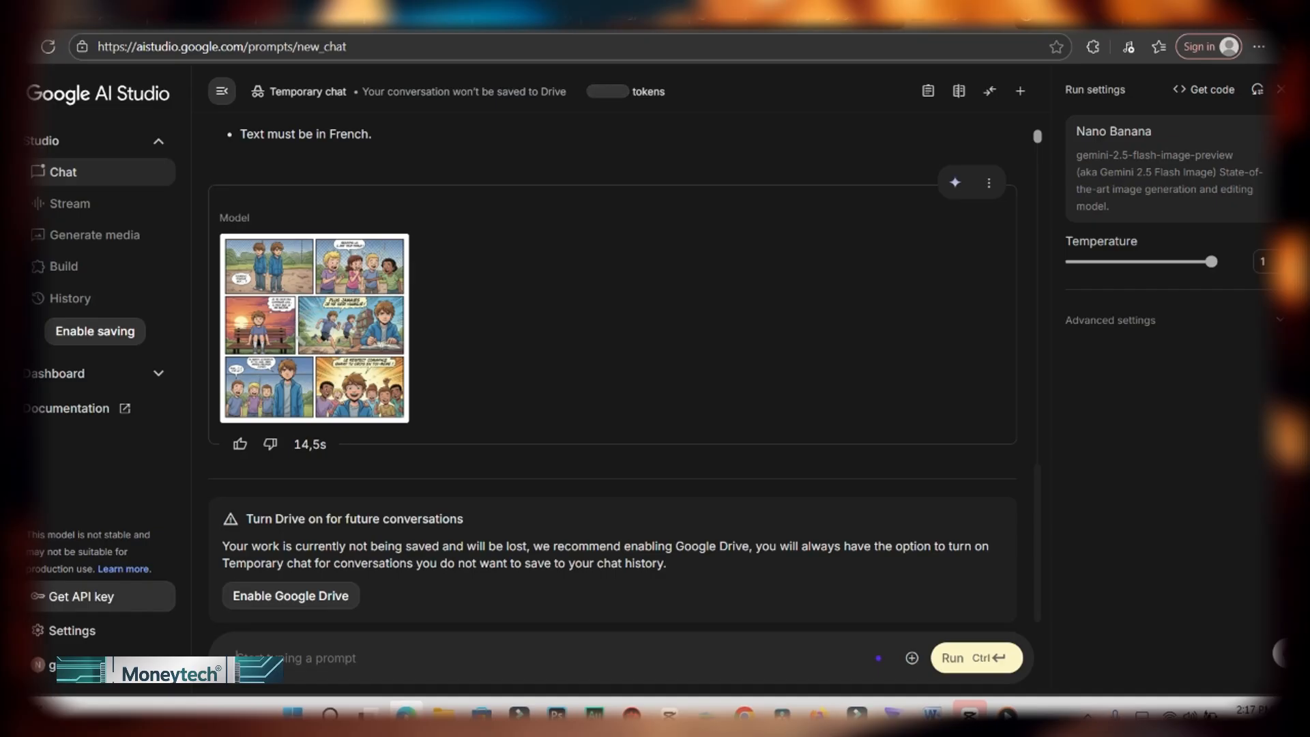
click(301, 340)
scroll(574, 537, down, 2)
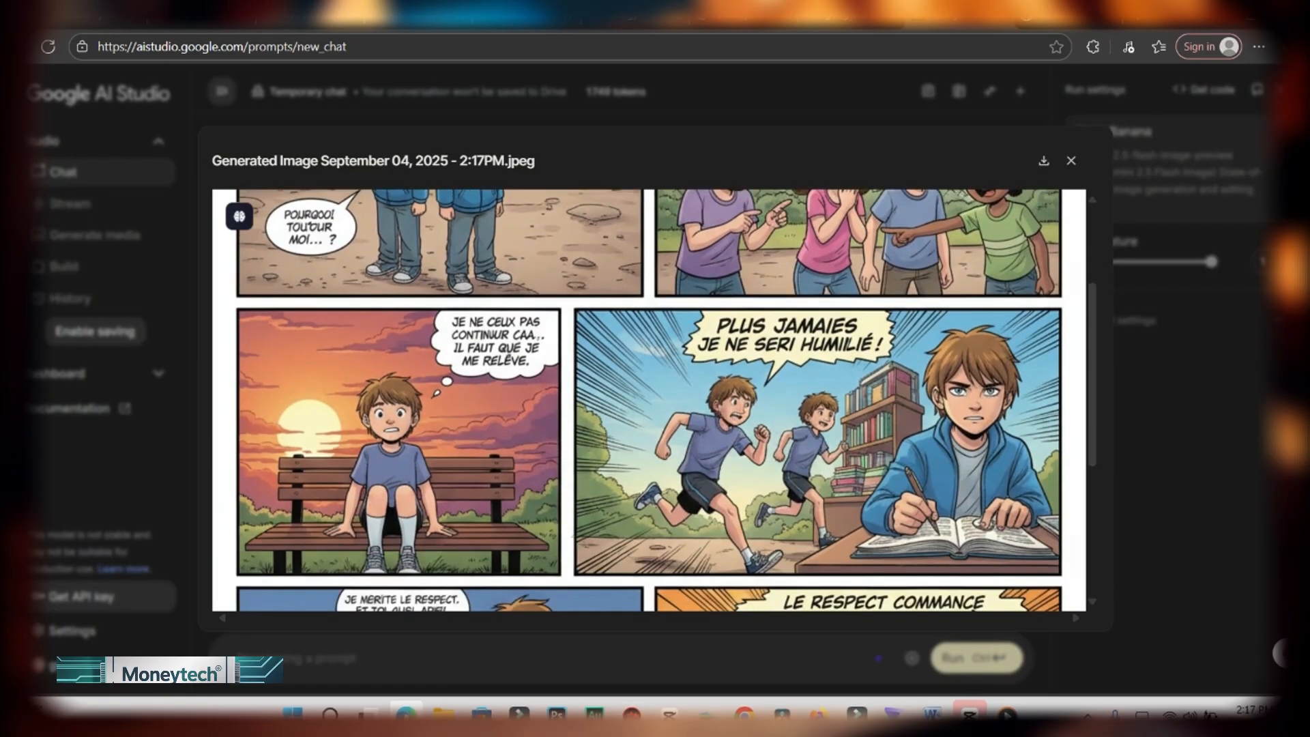
scroll(648, 401, down, 1)
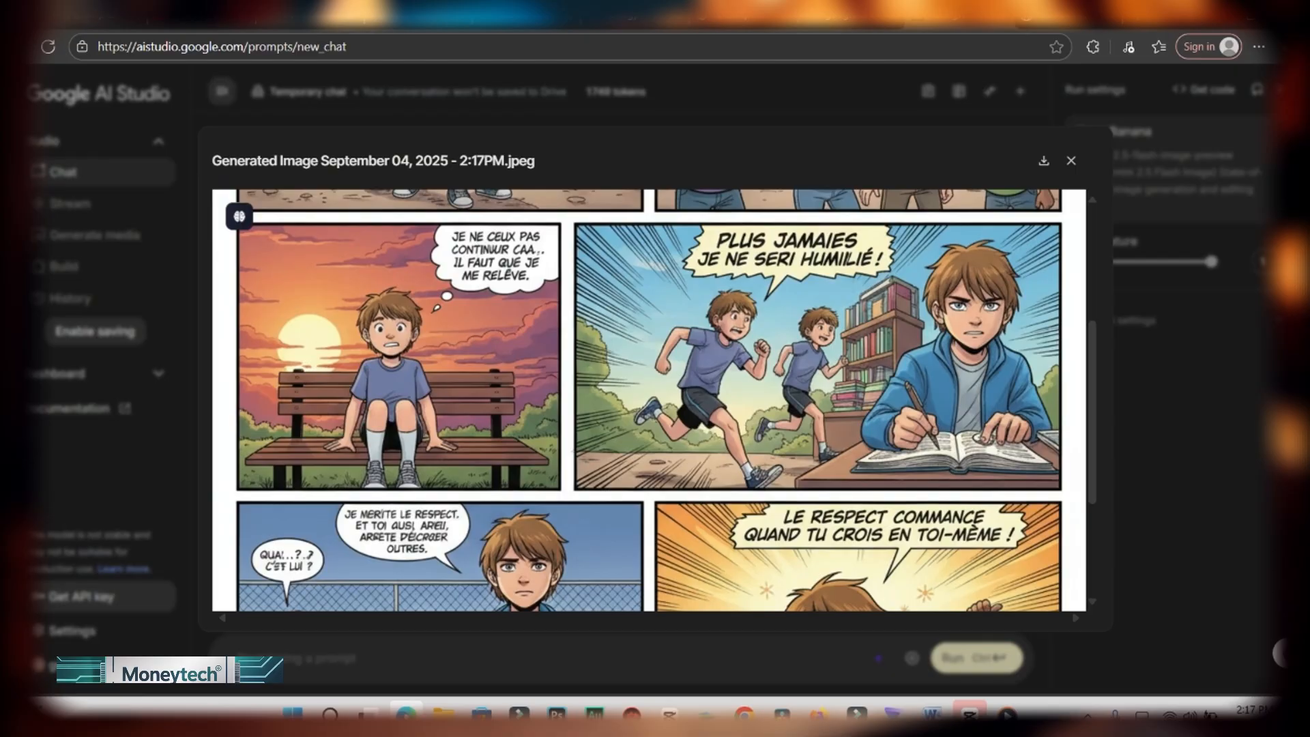
scroll(648, 400, down, 4)
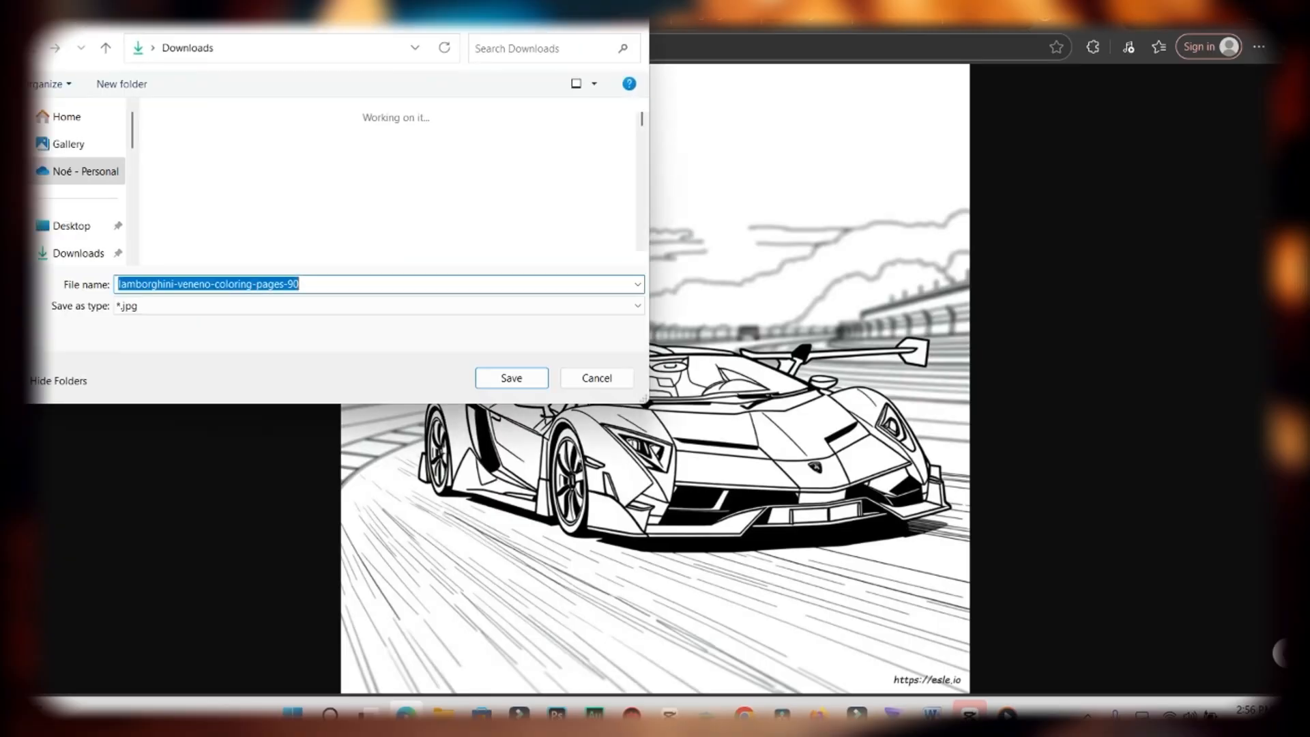
- Save lamborghini-veneno-coloring-pages-90.jpg to Downloads and attach it to a new Nano Banana chat in AI Studio
key(Return)
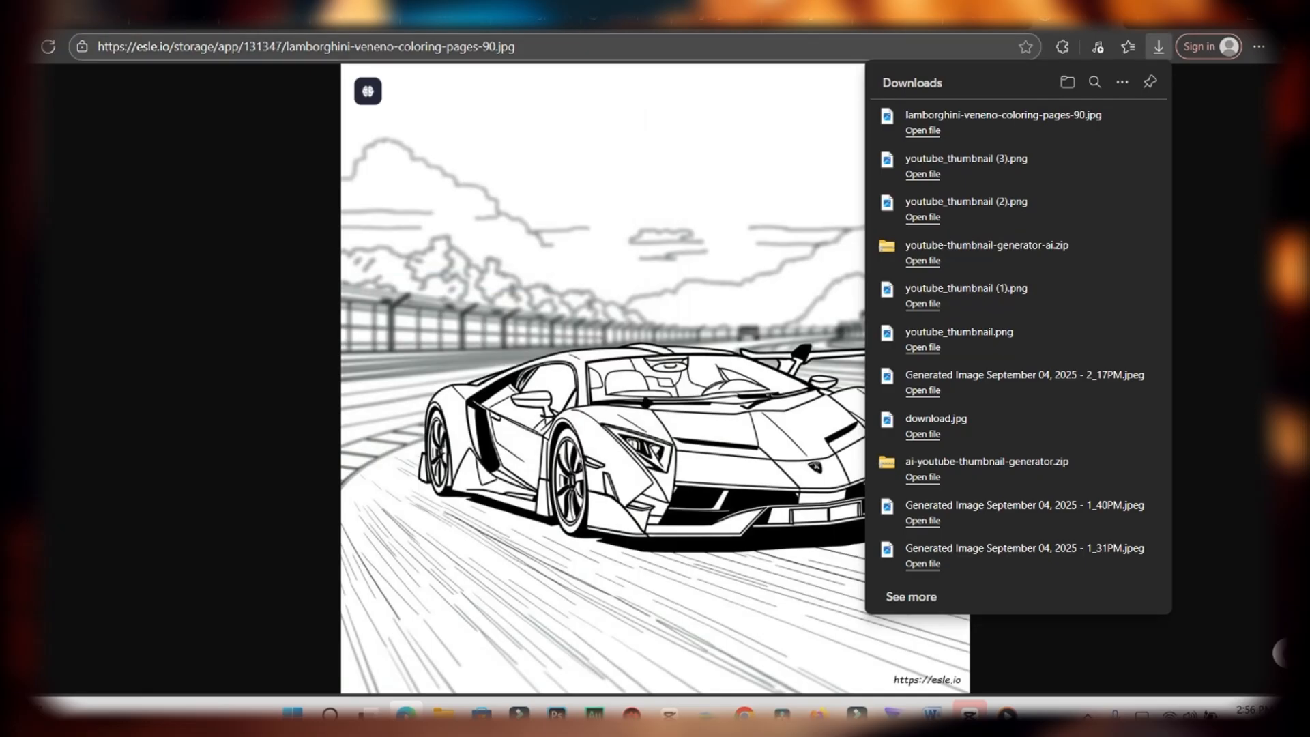
click(806, 19)
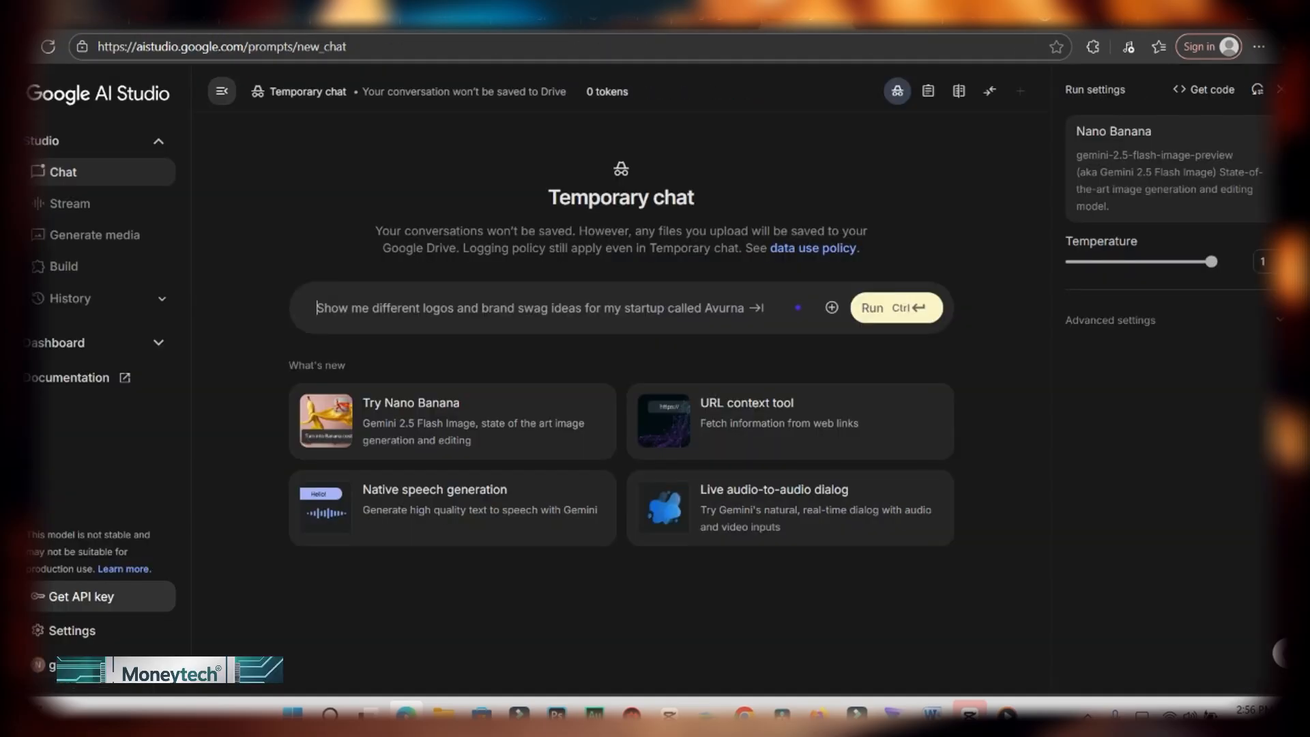
text(Generate an image of a banana wearing a costume.)
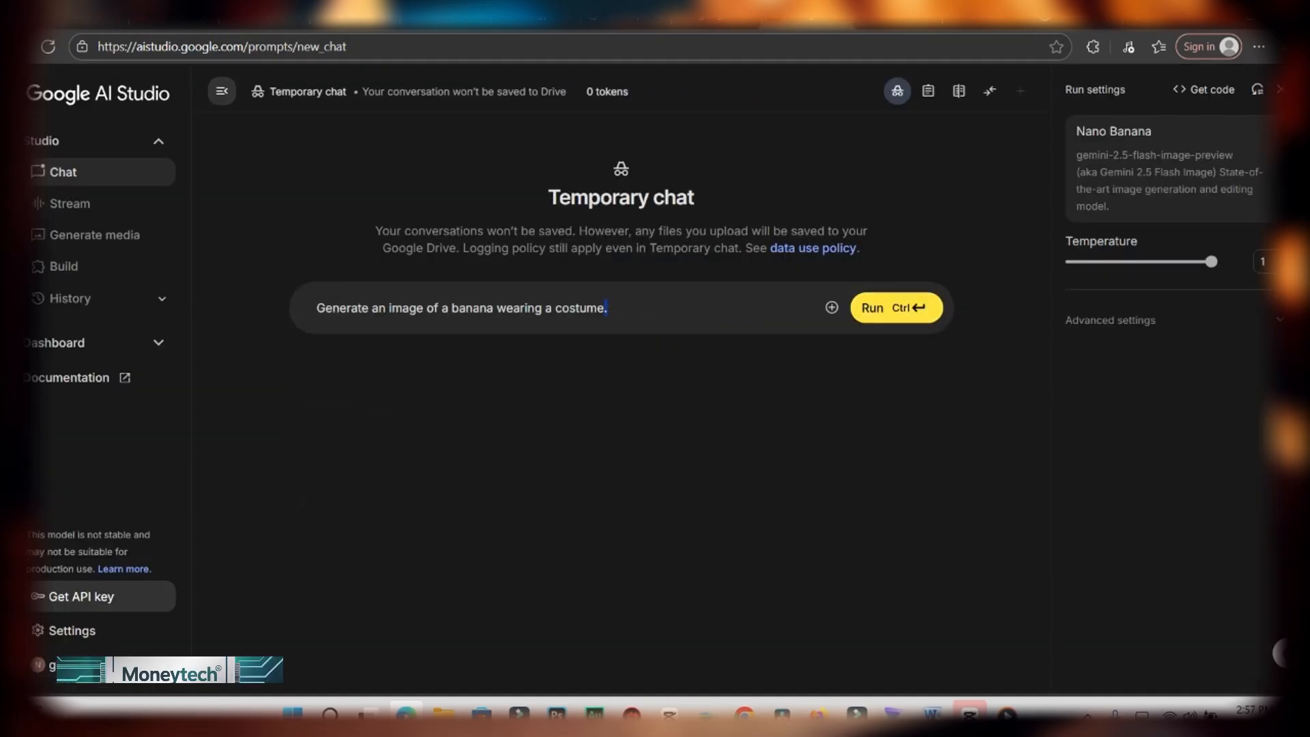
drag(605, 308, 317, 308)
click(831, 307)
double_click(198, 164)
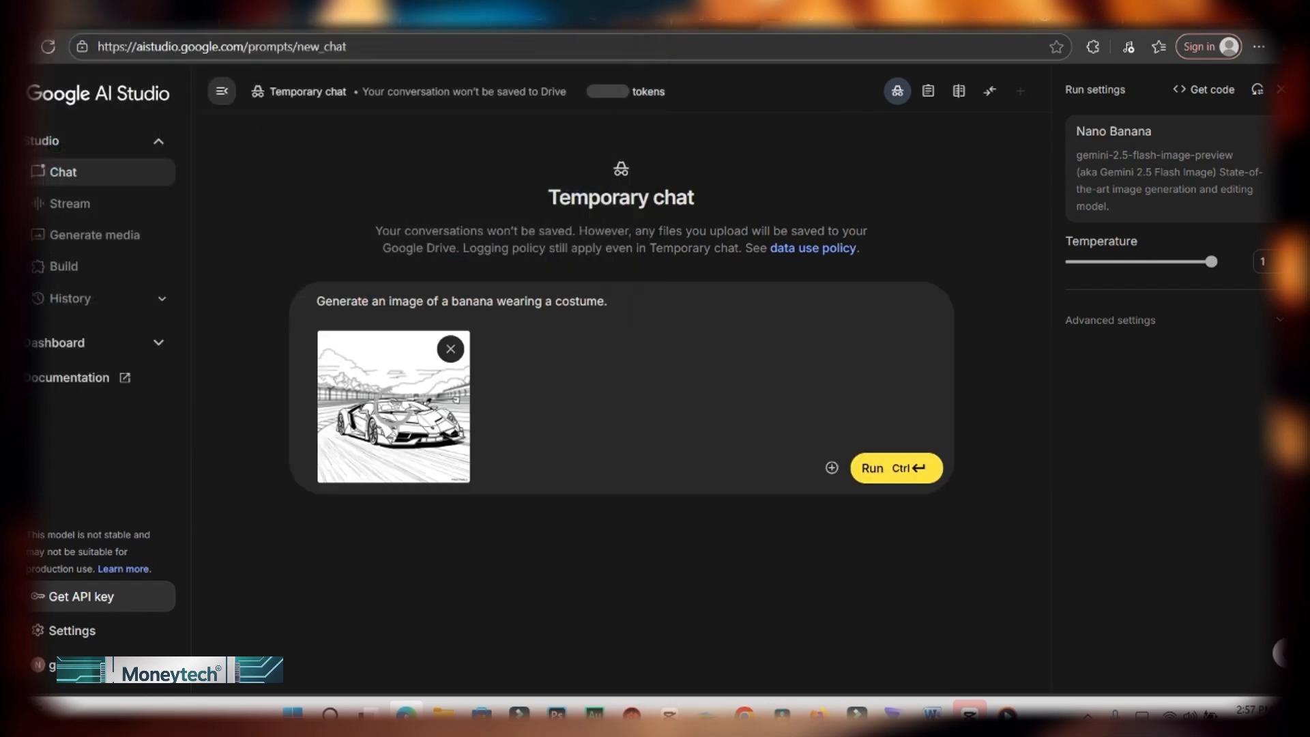
- Replace the sample prompt with "GENERER LA VERSION COLOREE DE CETTE IMAGE", run it, and view the generated image enlarged
triple_click(798, 300)
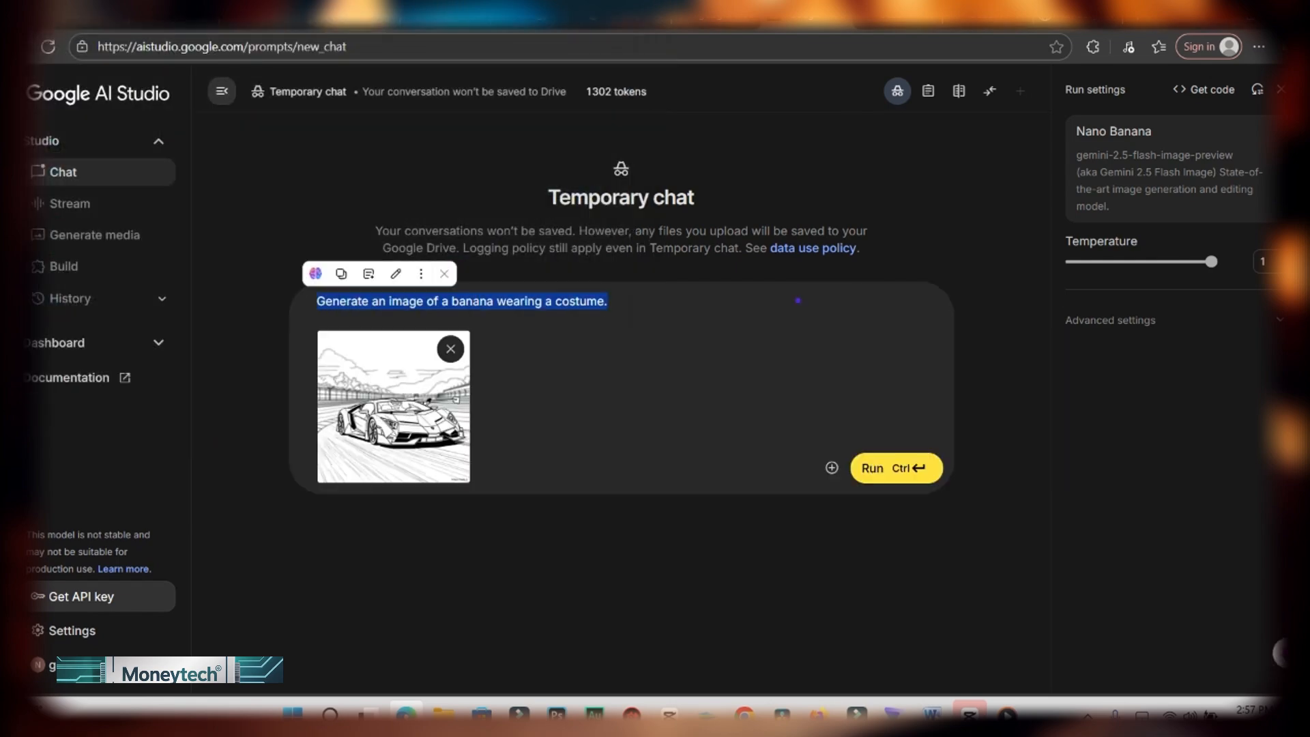
text(GENERER LA VERSION COLOR)
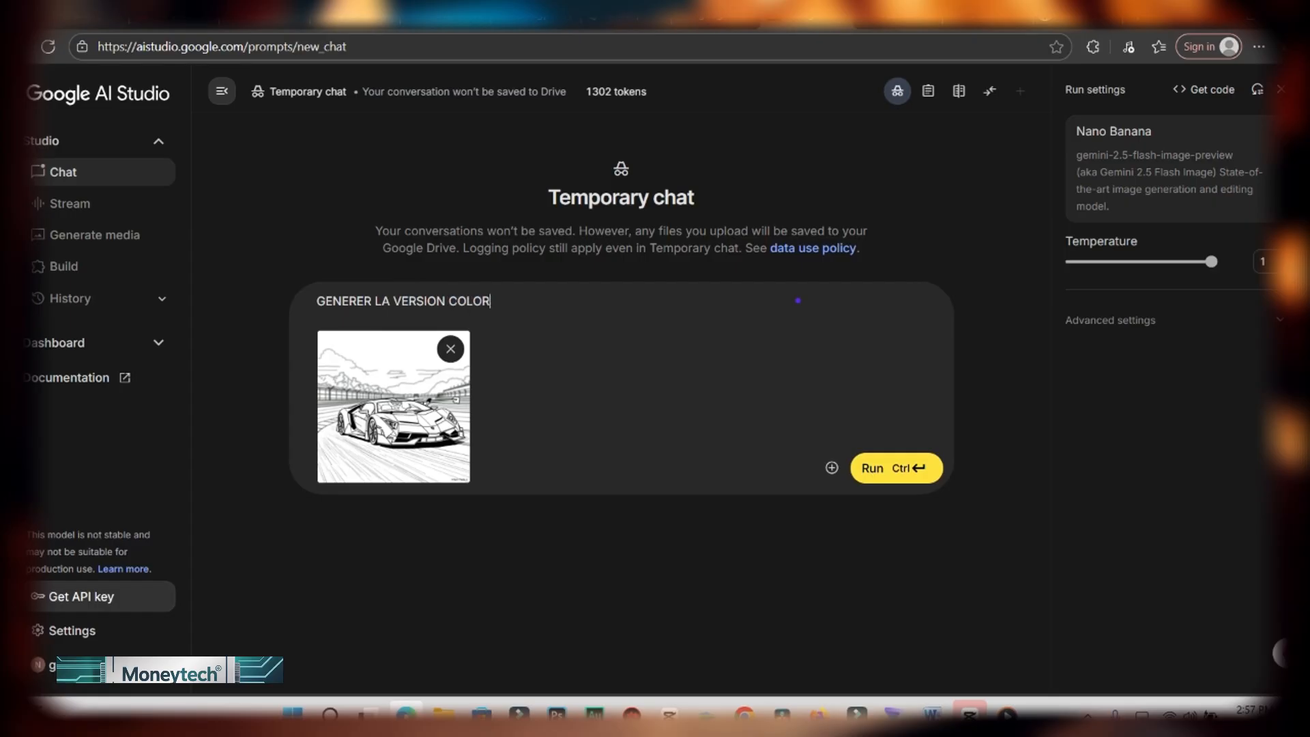
text(EE DE CETTE IMAGE)
key(ctrl+Return)
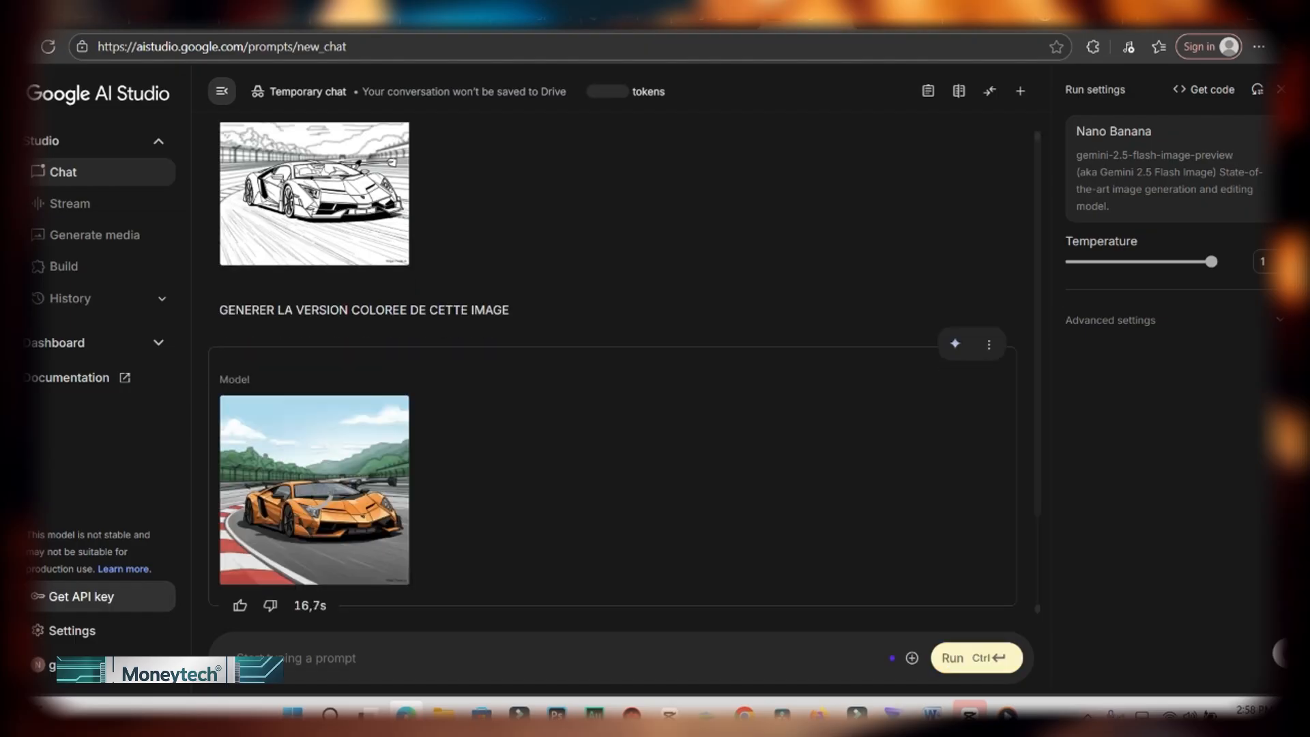
click(390, 565)
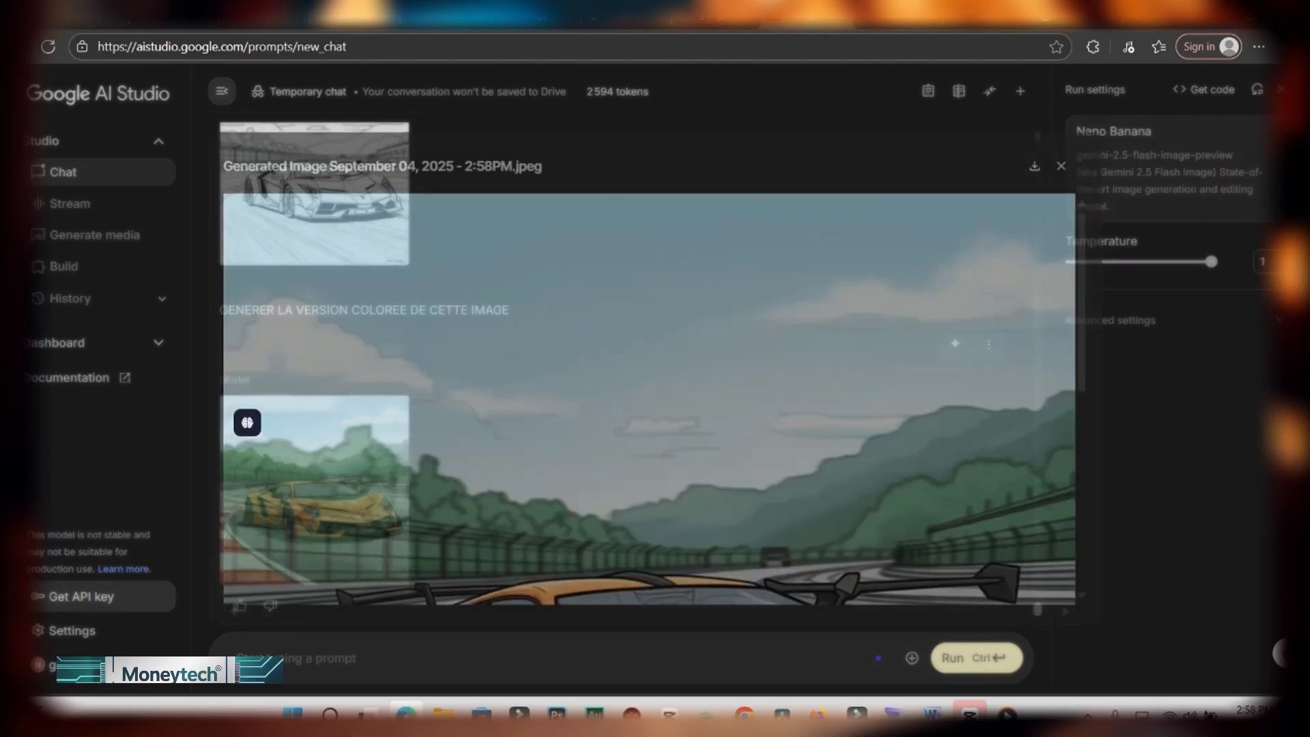
scroll(649, 401, down, 4)
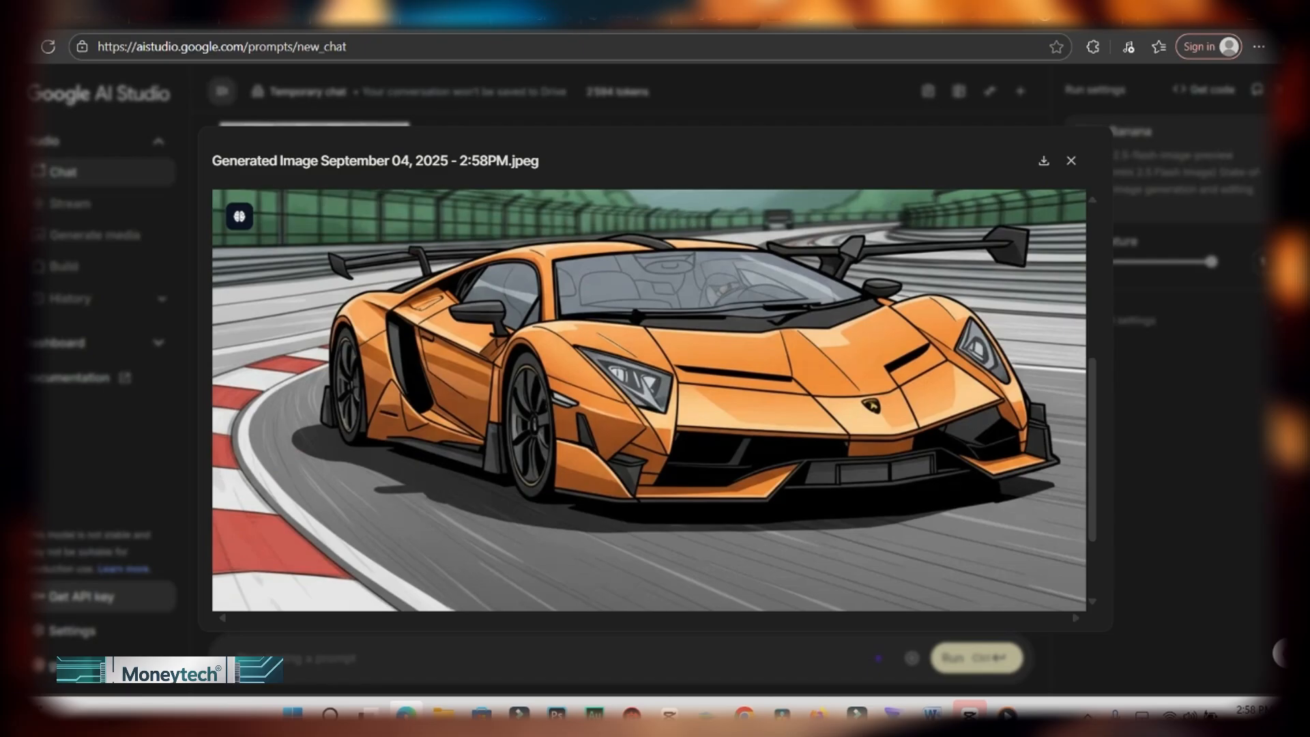
- Examine the colored Lamborghini image in the enlarged view and download it
scroll(649, 401, down, 2)
scroll(649, 401, up, 3)
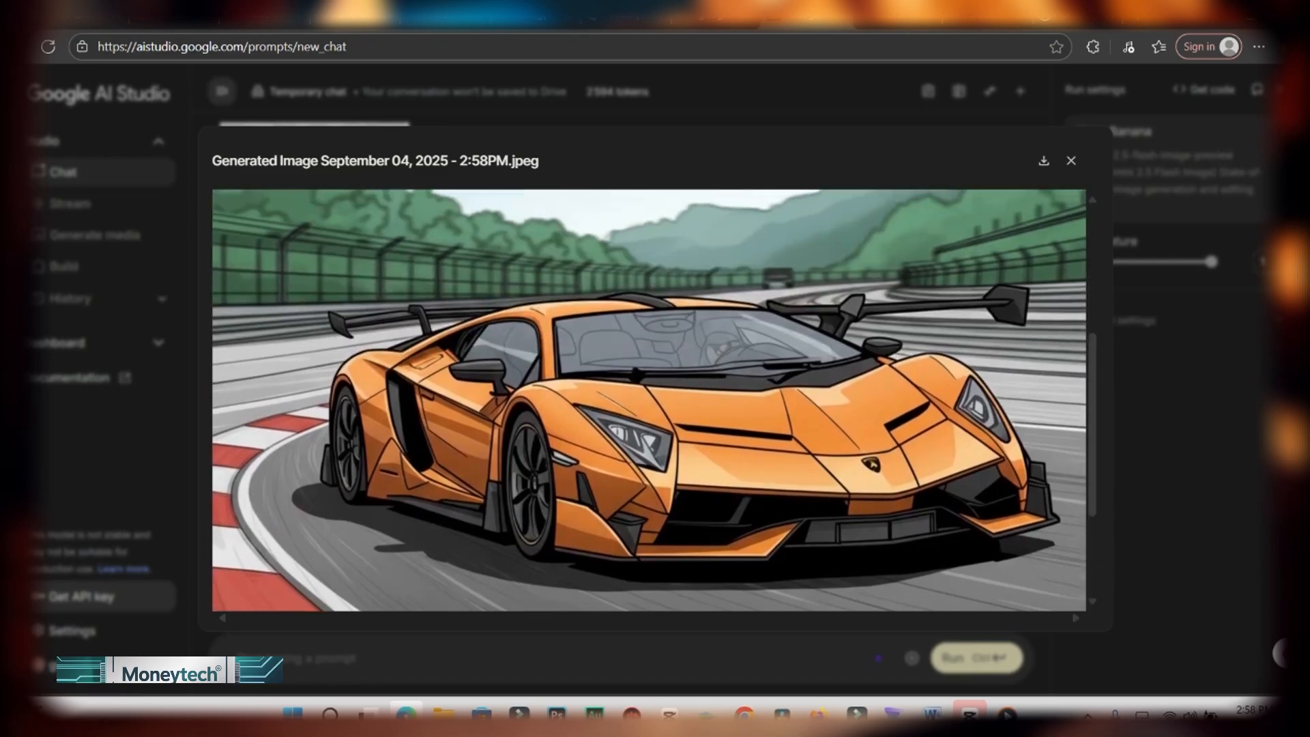
scroll(649, 400, up, 2)
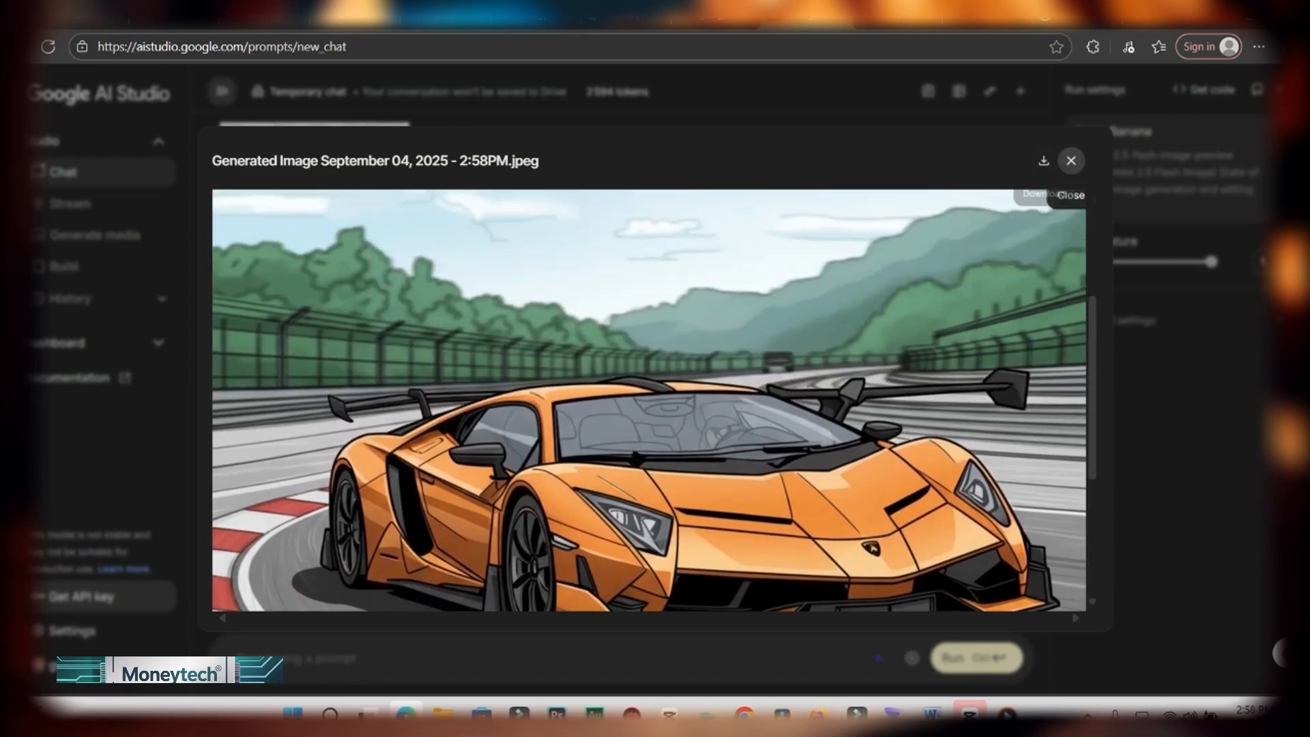
click(1043, 160)
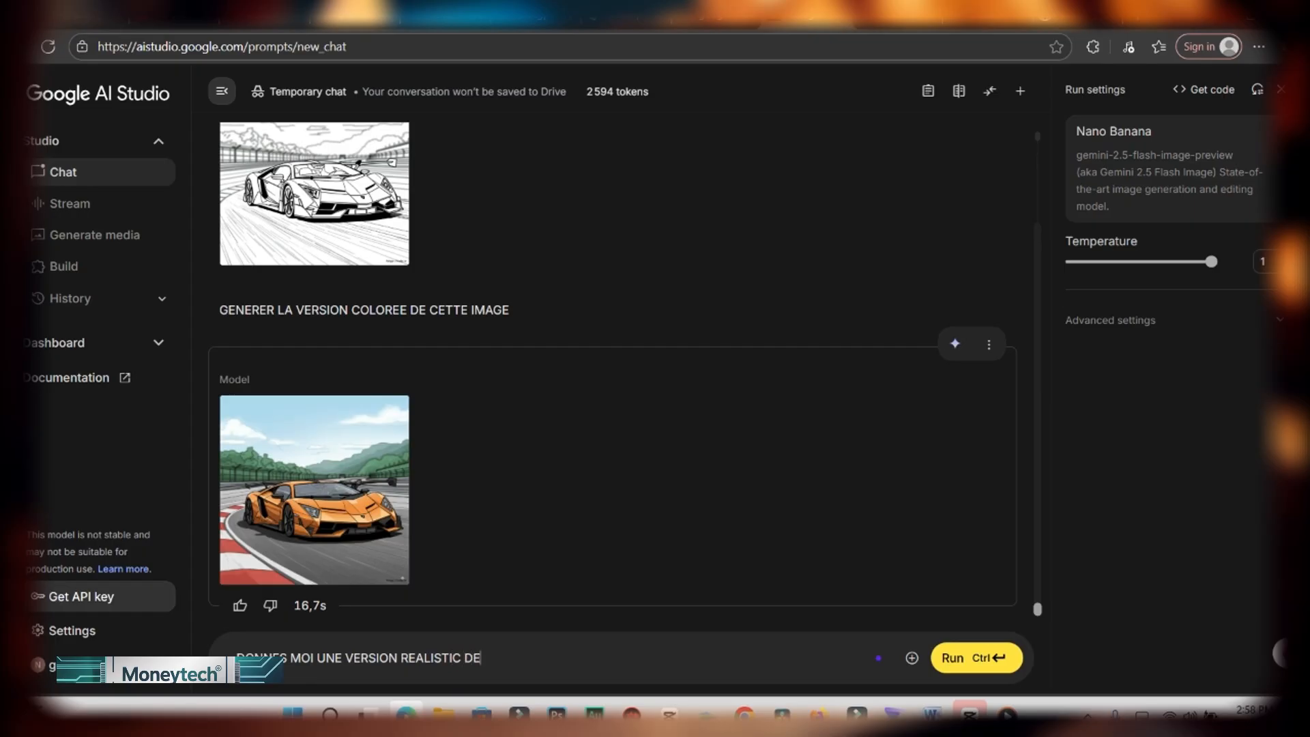
- Run the prompt "CONVERTISSEZ L'IMAGE EN UNE PHOTO REEL DE CANON" and examine the generated image enlarged
click(976, 658)
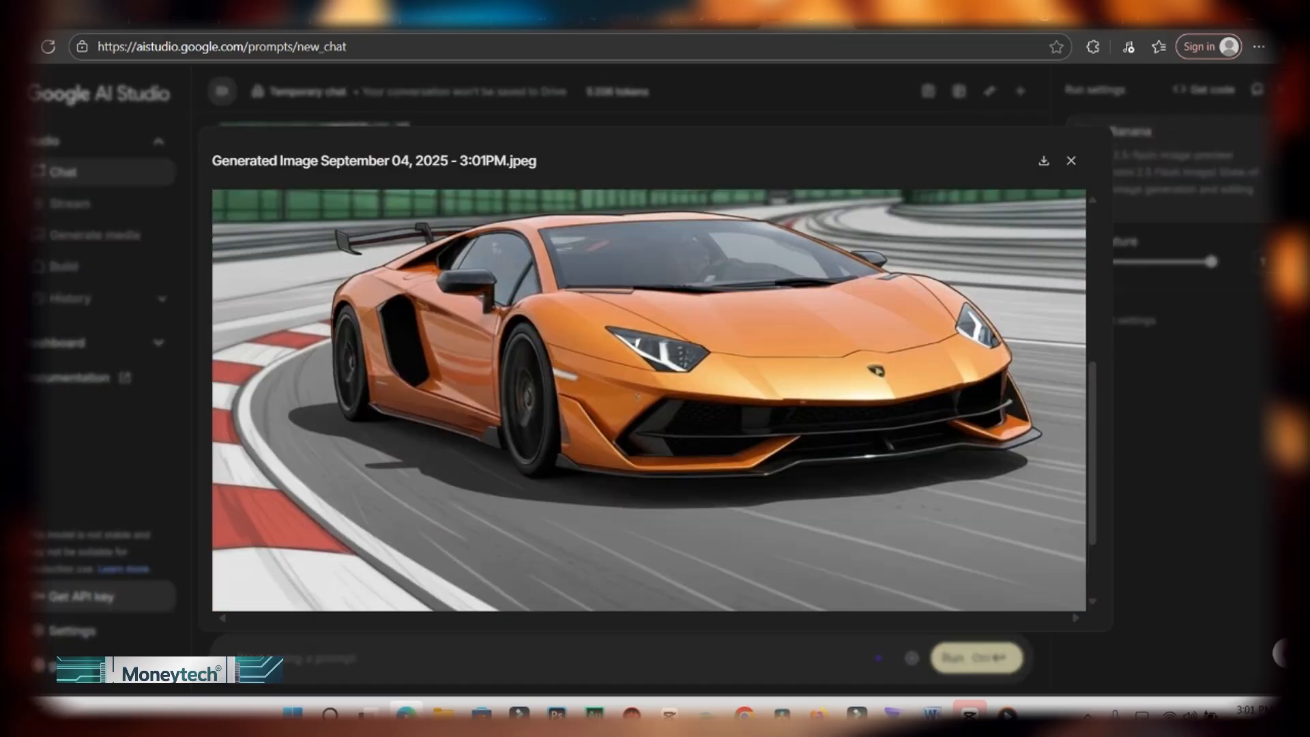
scroll(648, 400, up, 2)
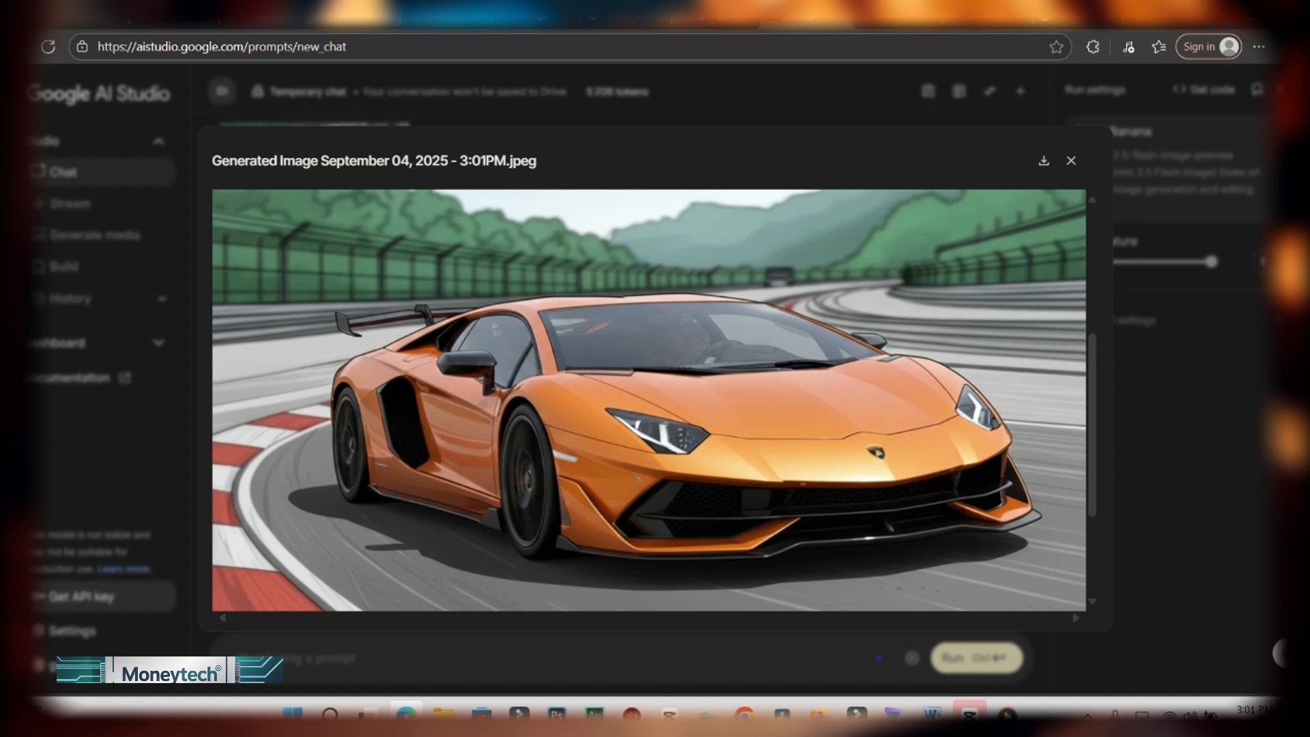
scroll(649, 400, down, 2)
scroll(648, 400, up, 4)
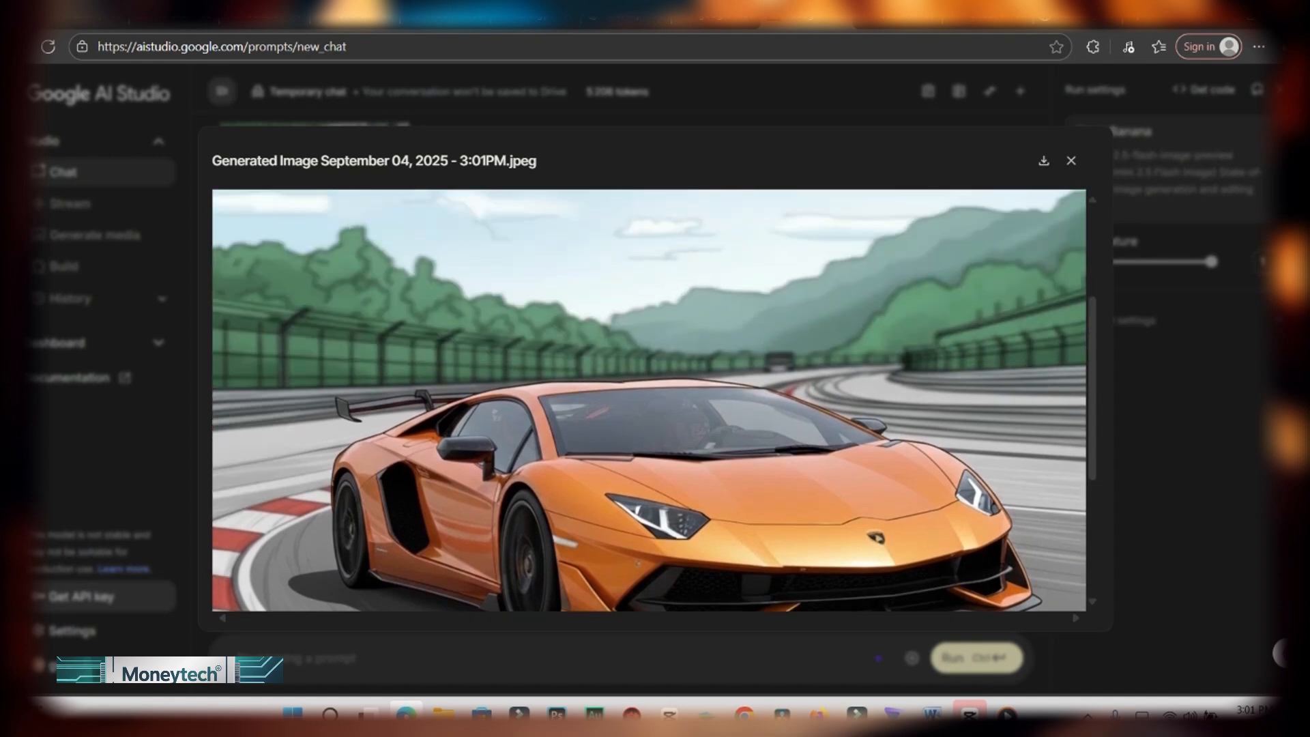
- Run the prompt "MAIS LA MEME VOITURE DANS UNE ROUTE DE NEW YORK. DONNES UNE COULEUR ROUGE A LA VOITURE"
text(MEME VOI)
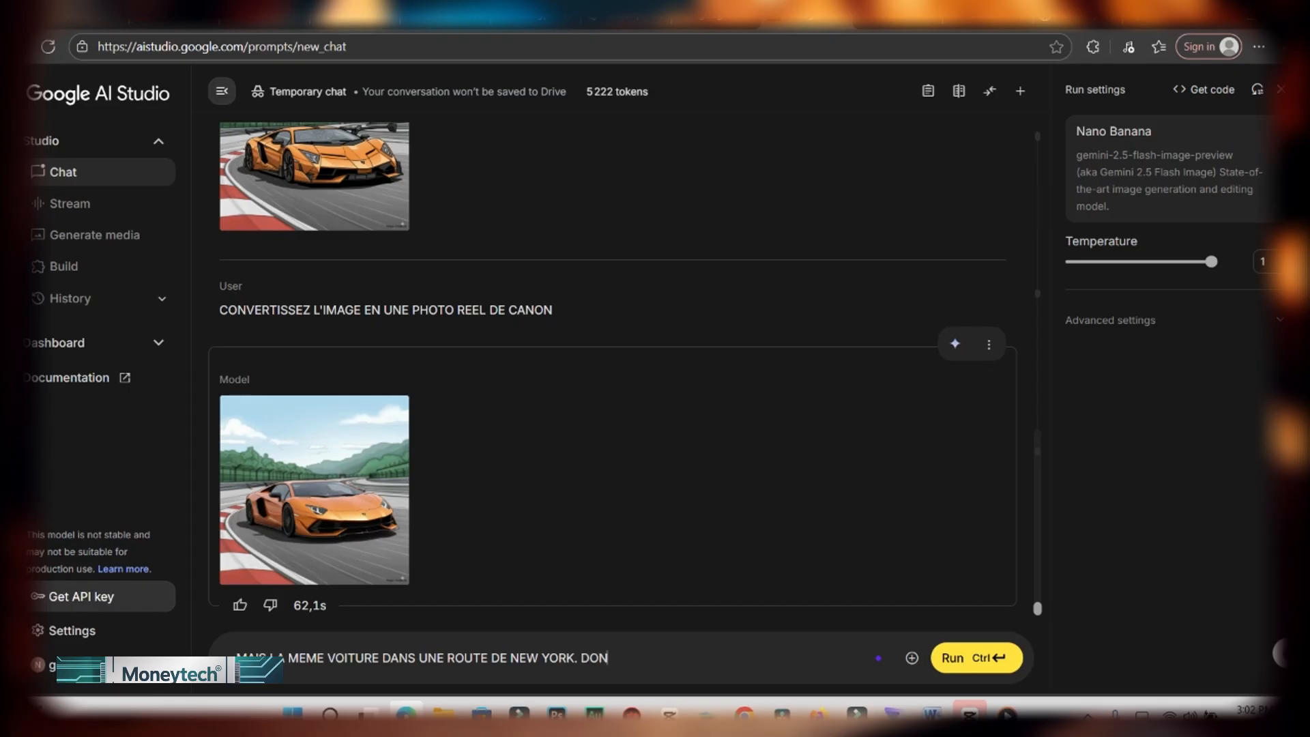
text(TURE)
key(ctrl+Return)
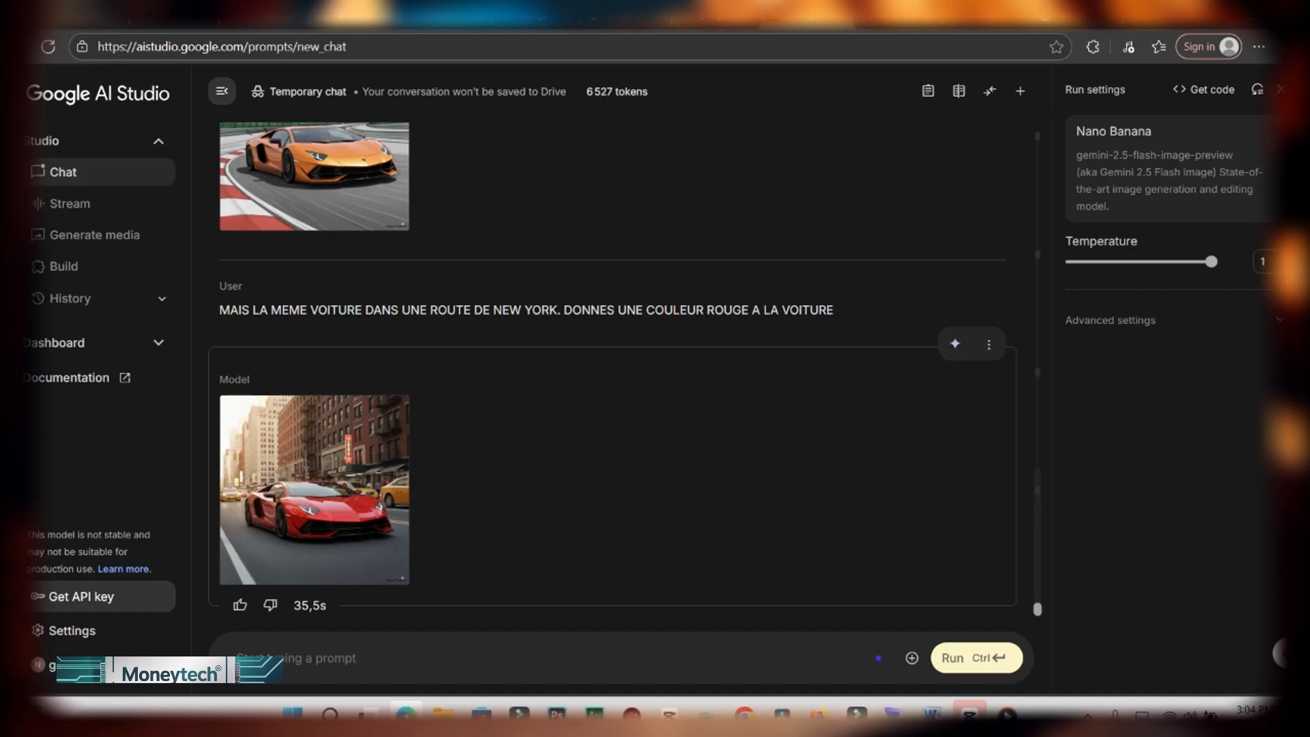
- View the generated New York street image enlarged, download it, and close the preview
click(314, 490)
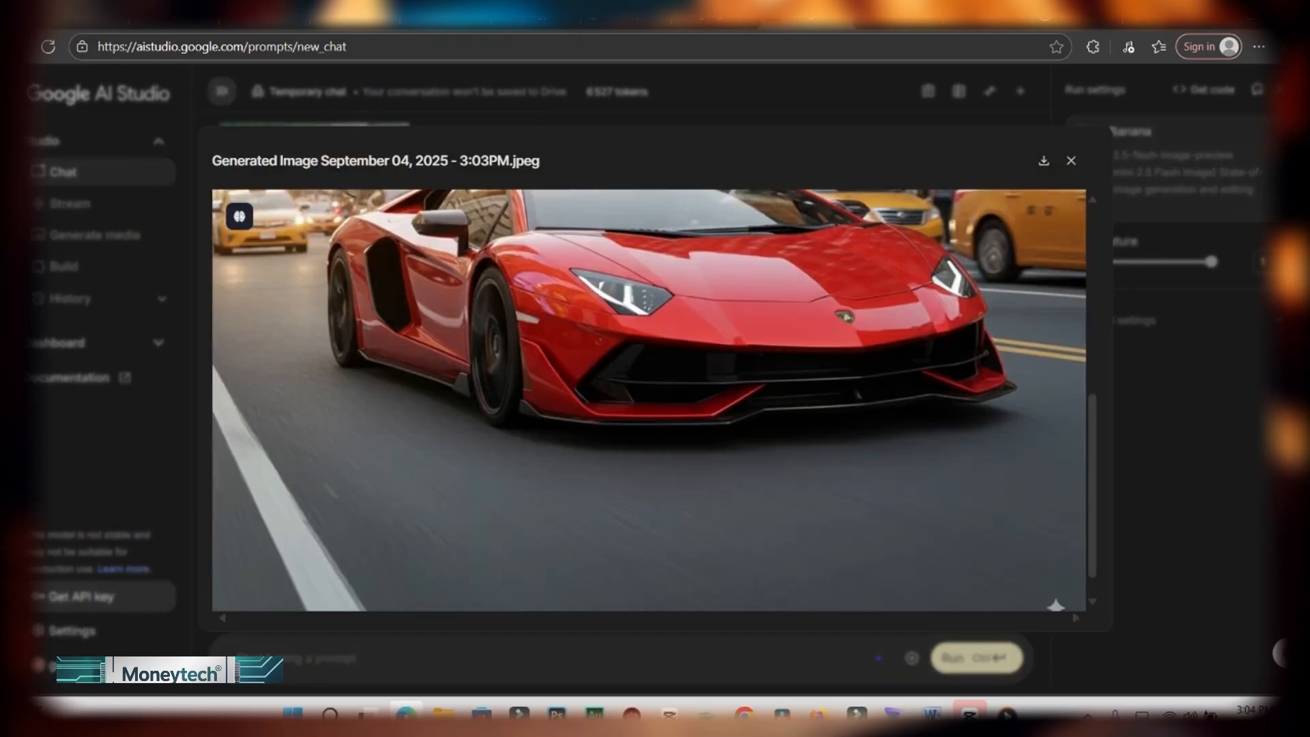
scroll(648, 400, up, 3)
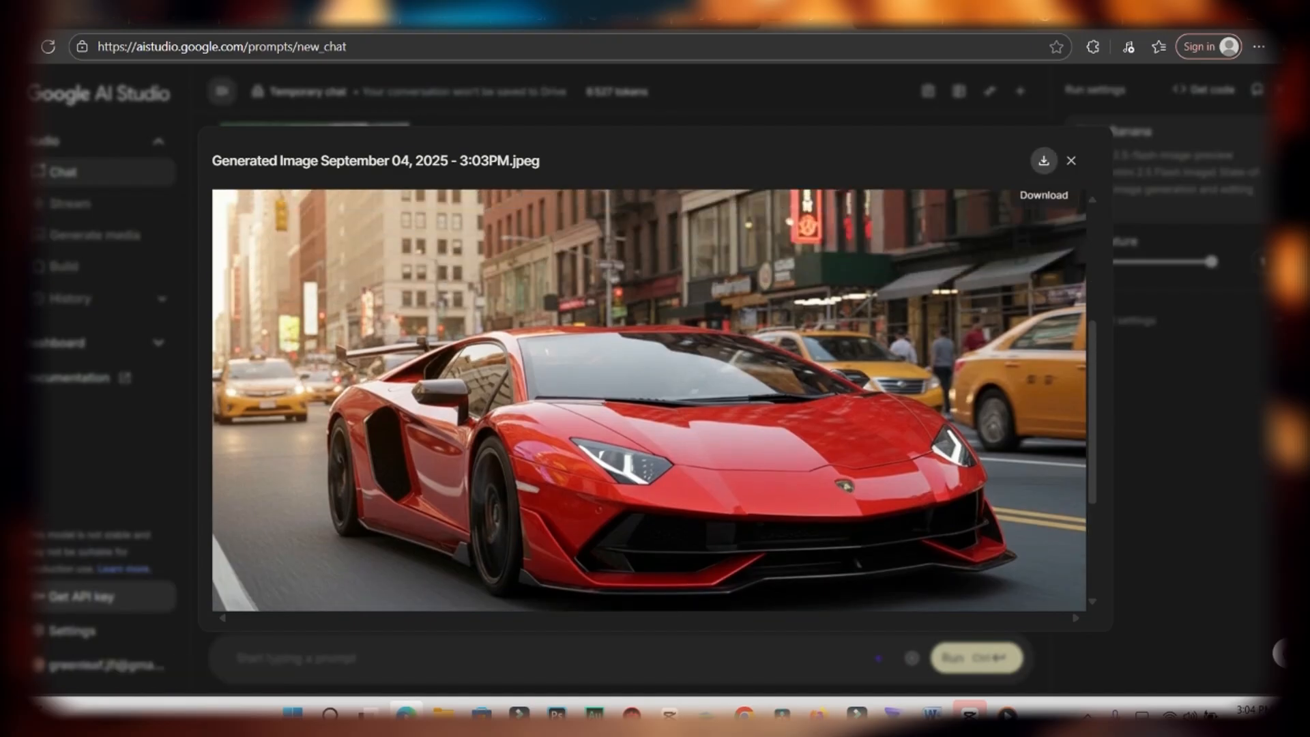
click(1043, 160)
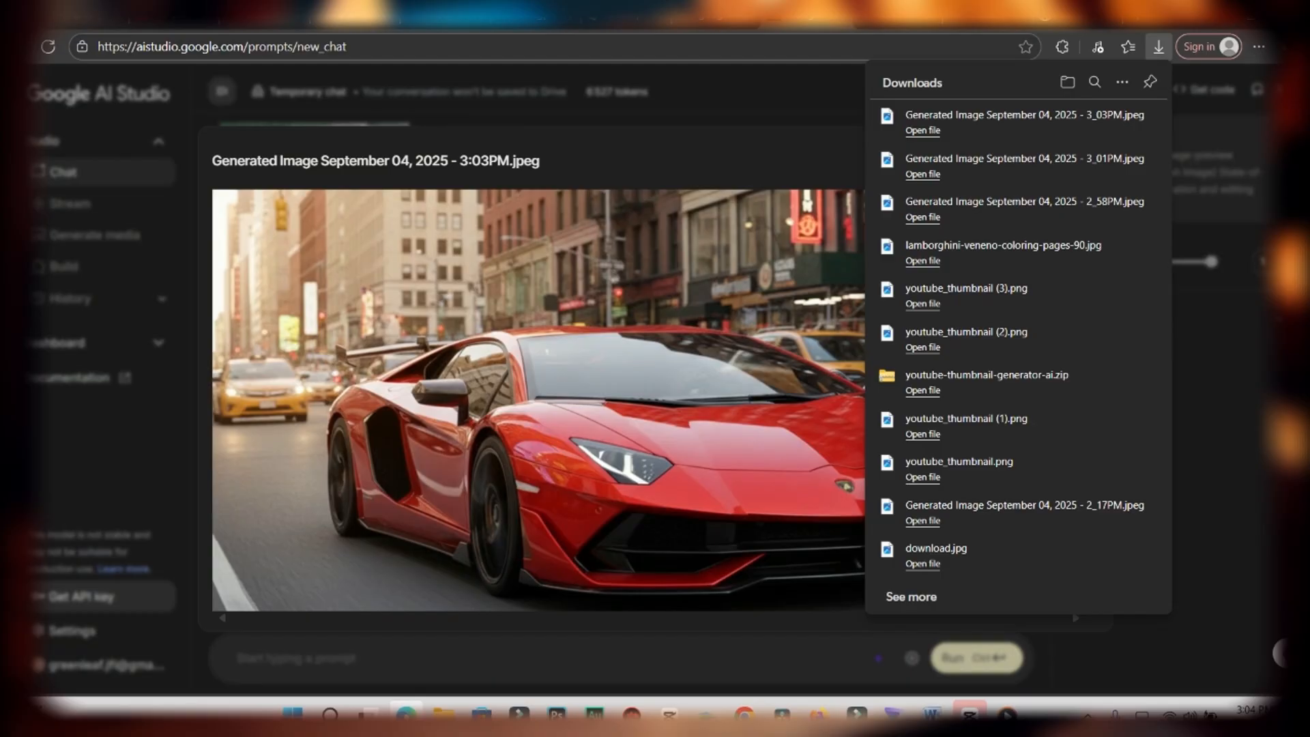
click(1075, 160)
- Examine the original line drawing lamborghini-veneno-coloring-pages-90.jpg enlarged, then close its preview
scroll(621, 477, up, 15)
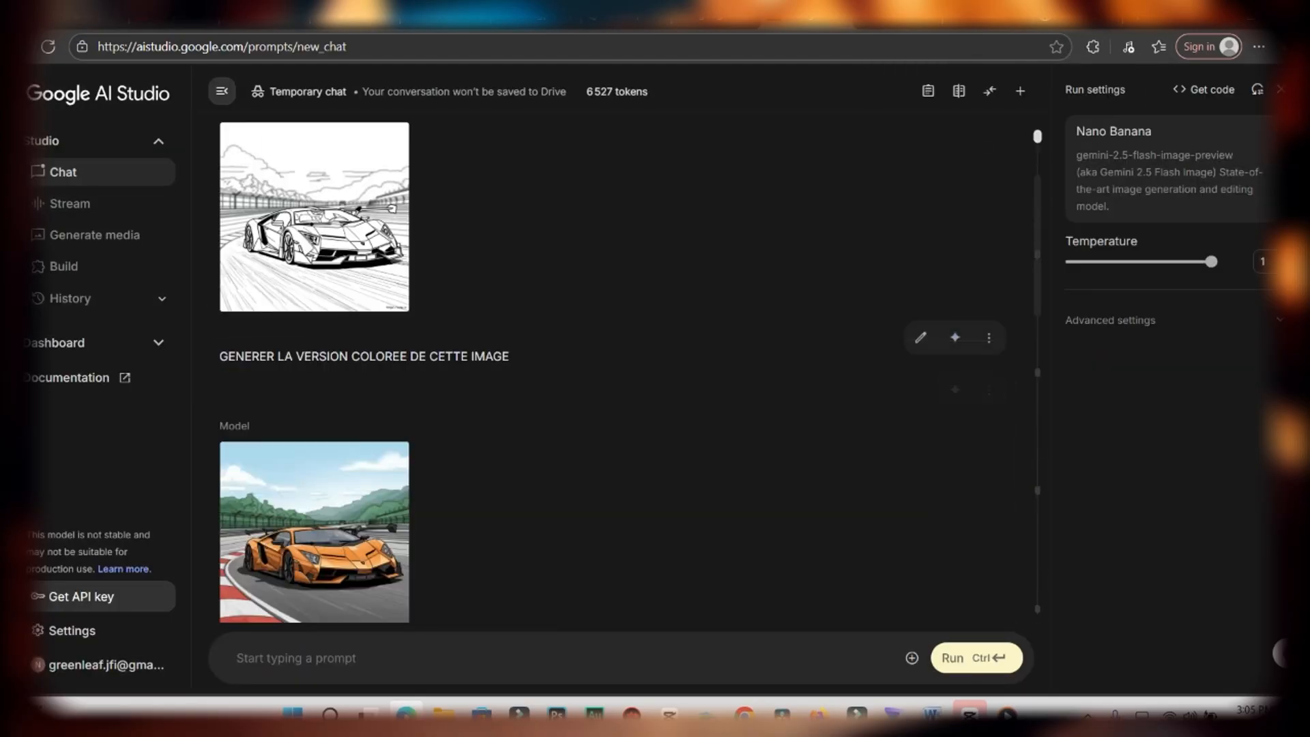
click(389, 290)
scroll(648, 400, down, 10)
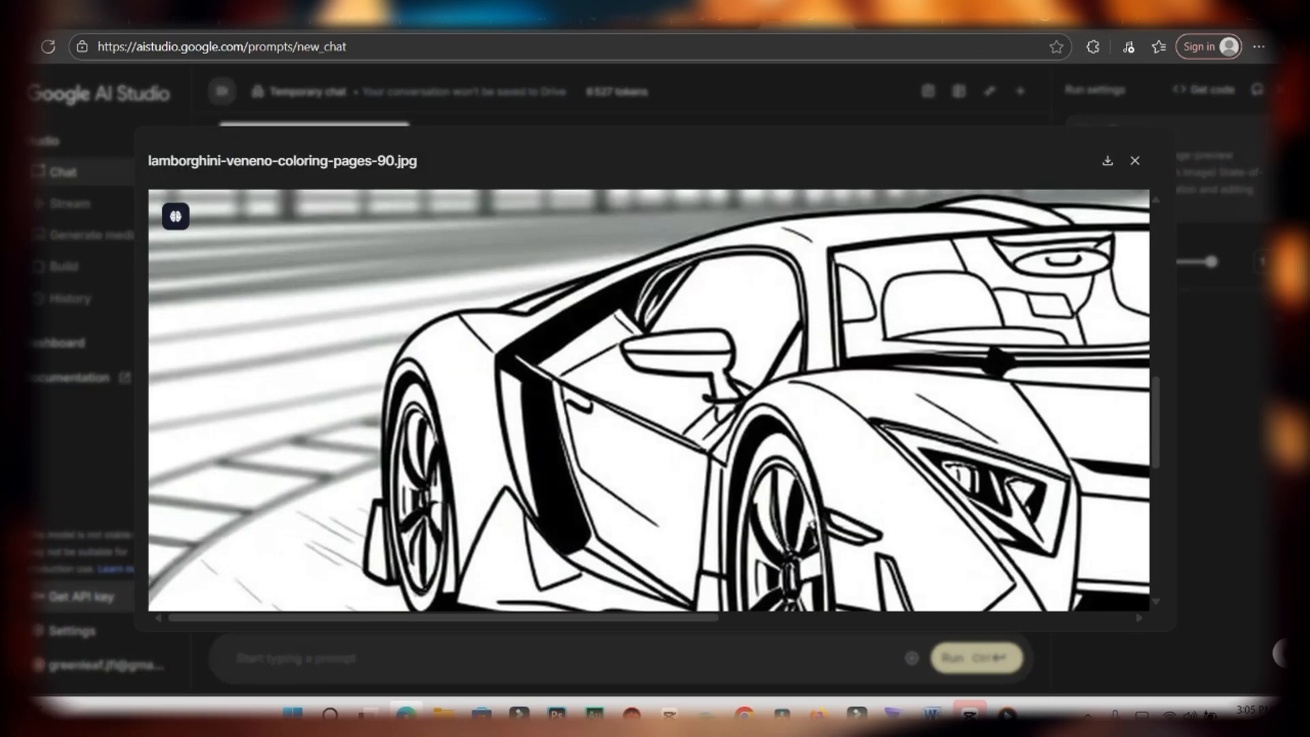
scroll(648, 400, down, 3)
scroll(648, 400, up, 3)
scroll(648, 400, down, 5)
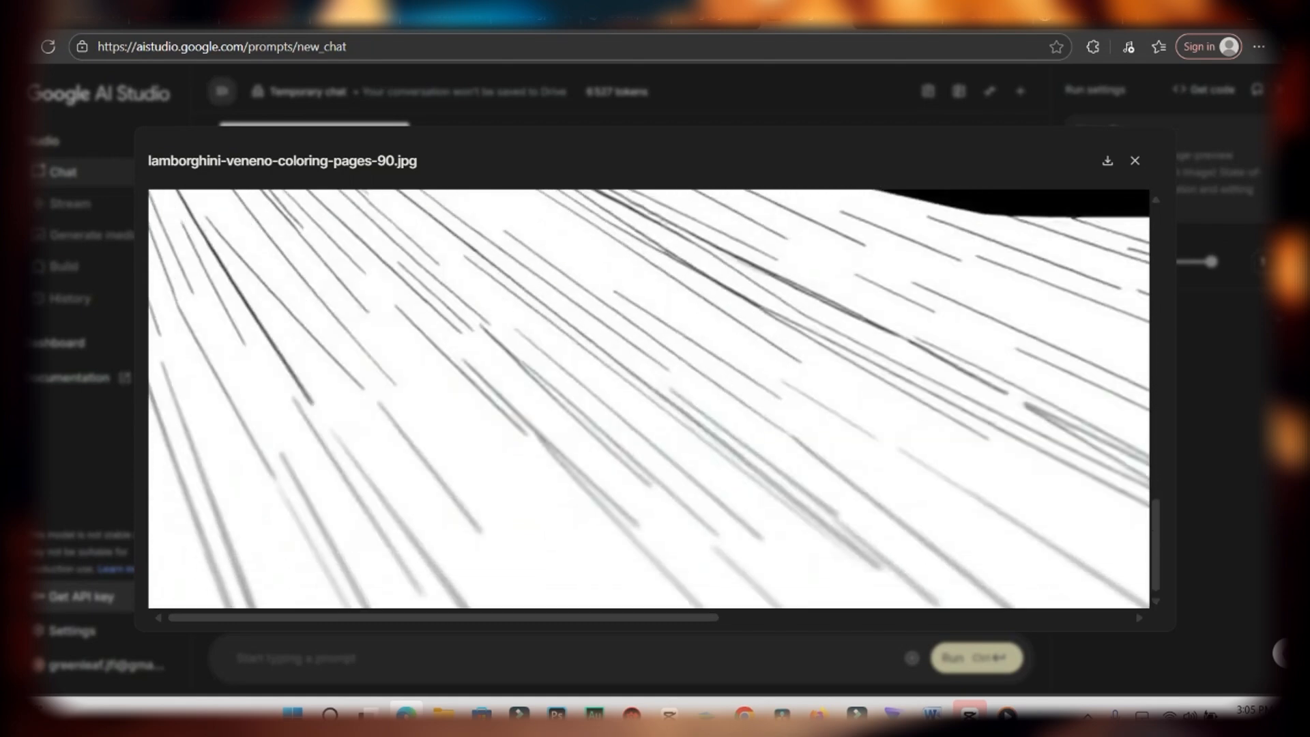
scroll(648, 400, up, 6)
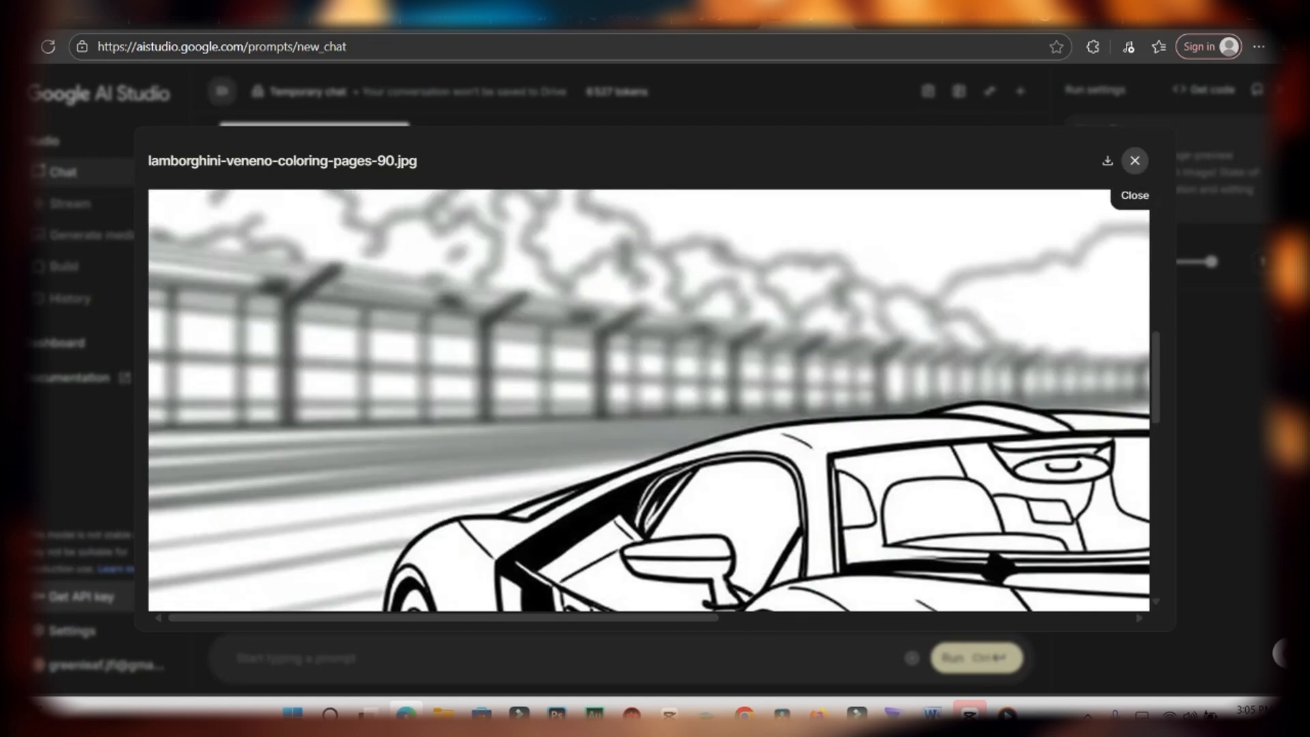
click(1135, 161)
- Return to the latest generated image of the red car in New York and view it enlarged for comparison
scroll(614, 373, down, 10)
scroll(614, 373, down, 1)
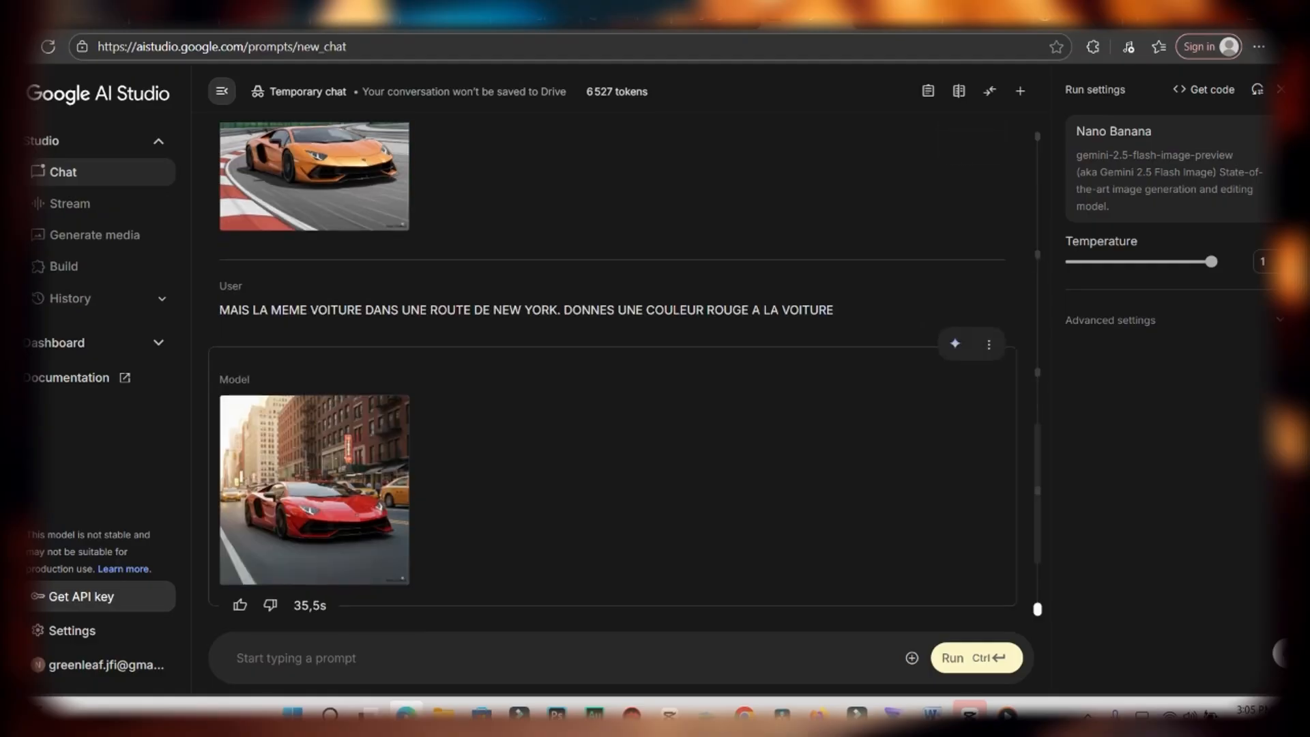
click(389, 565)
scroll(648, 400, down, 6)
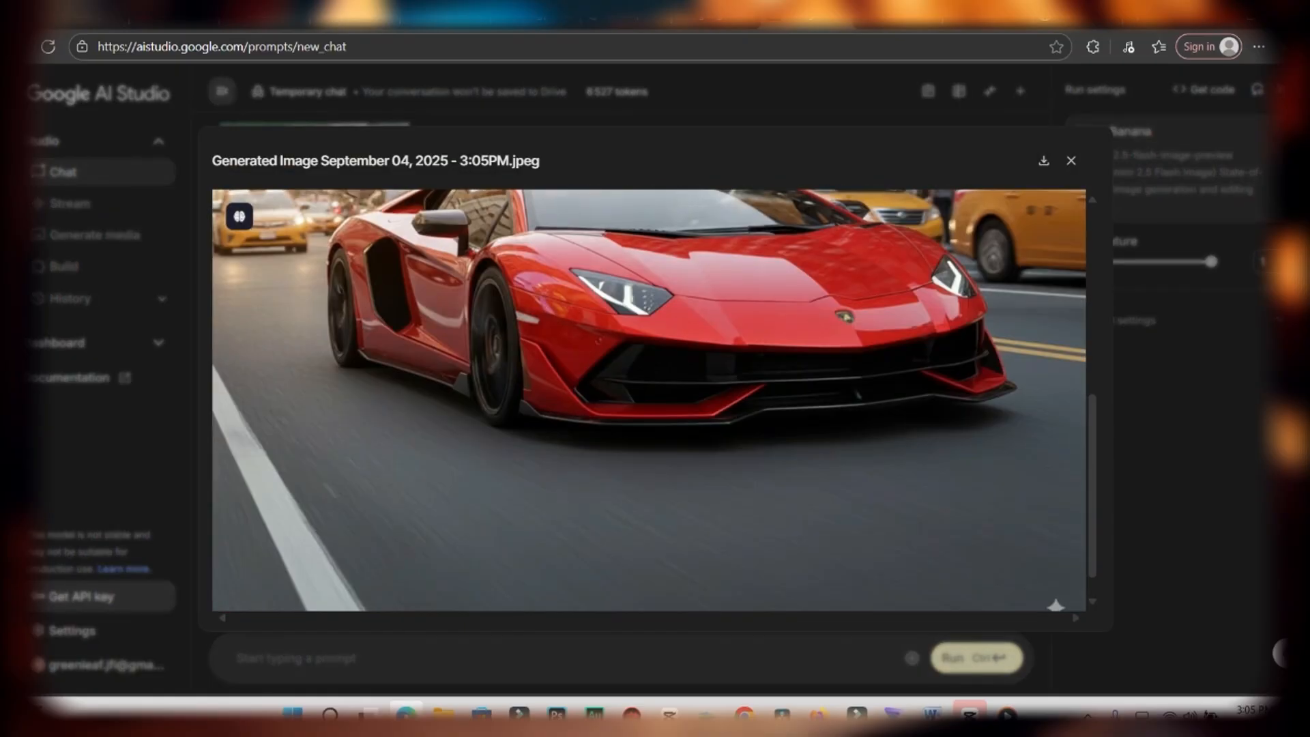